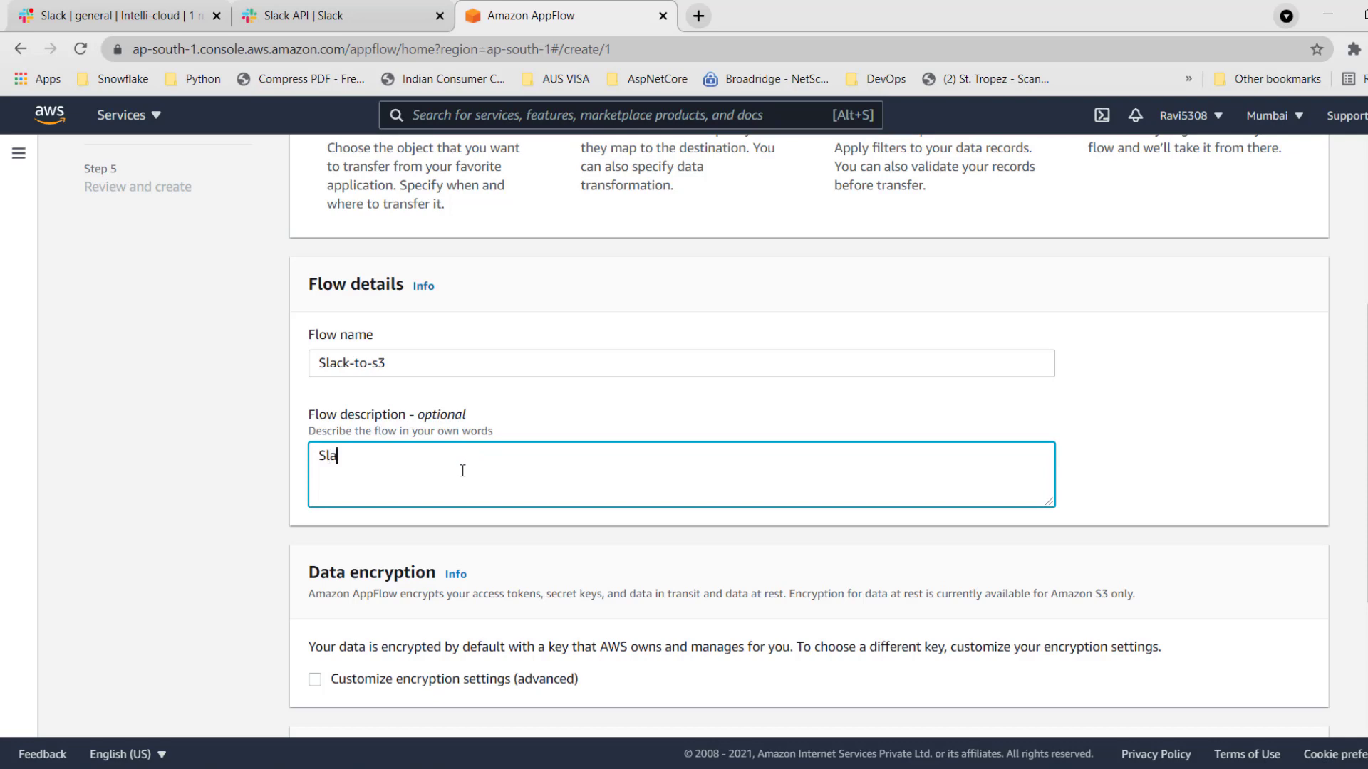
Complete the flow description as "Slack to S3 transfer using Aws Appflow", keep the default data encryption and continue to flow configuration.
type("S3 transfer using A")
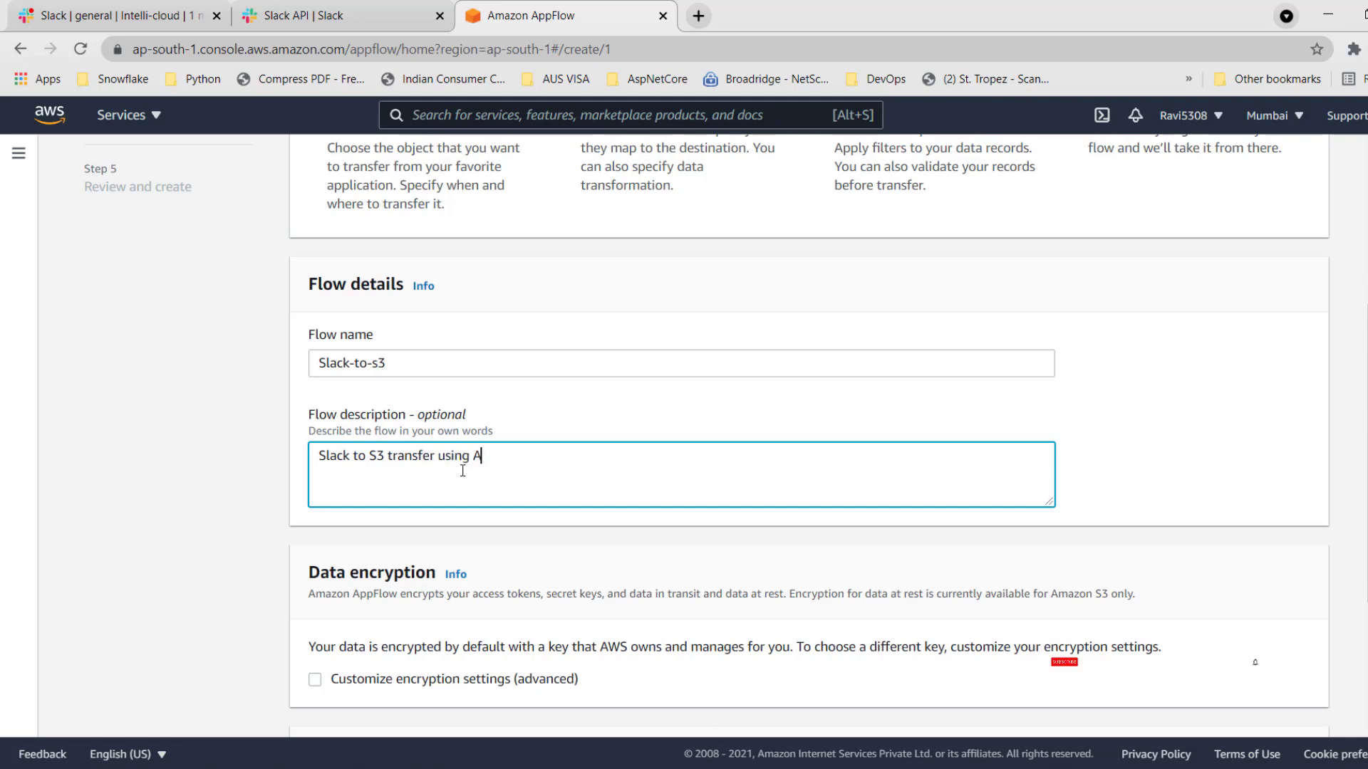
type("ws Appflow")
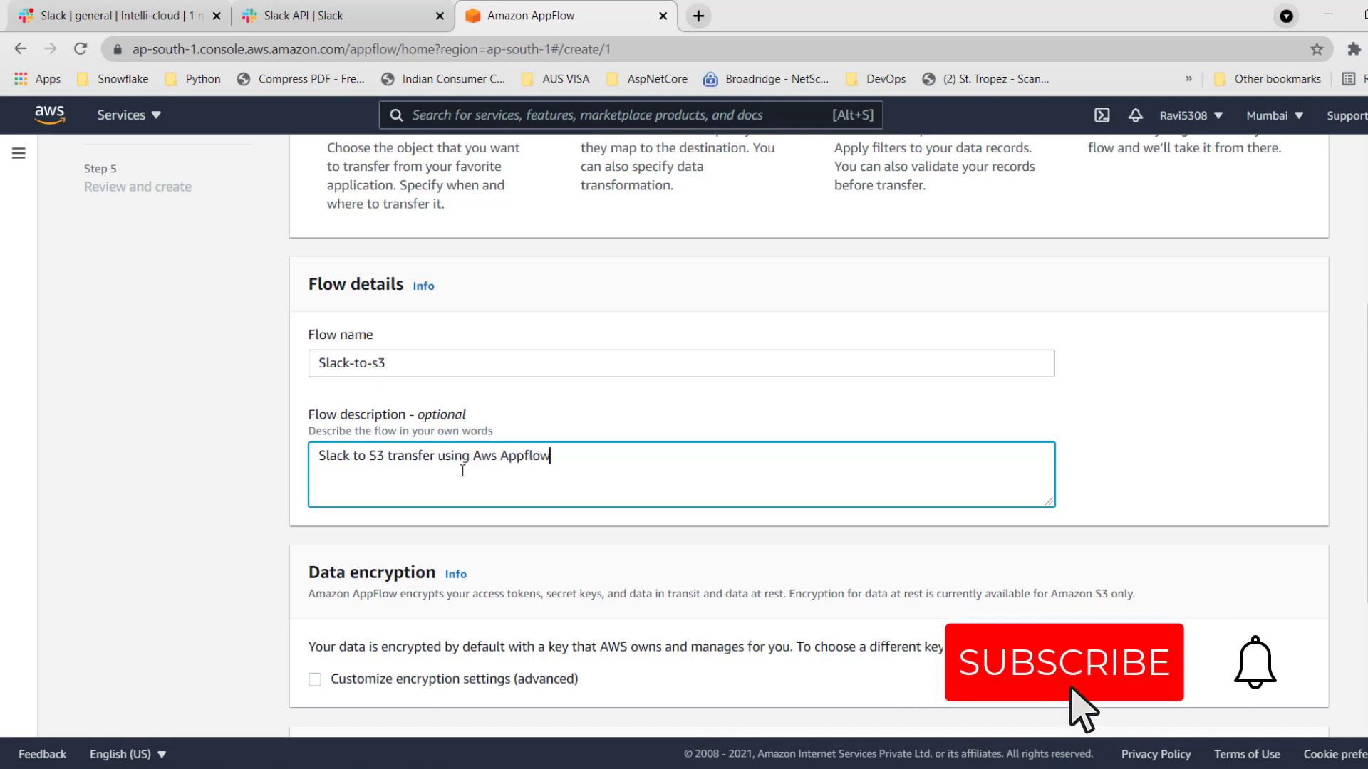
scroll(463, 456, "down", 3)
left_click_drag(308, 333, 436, 333)
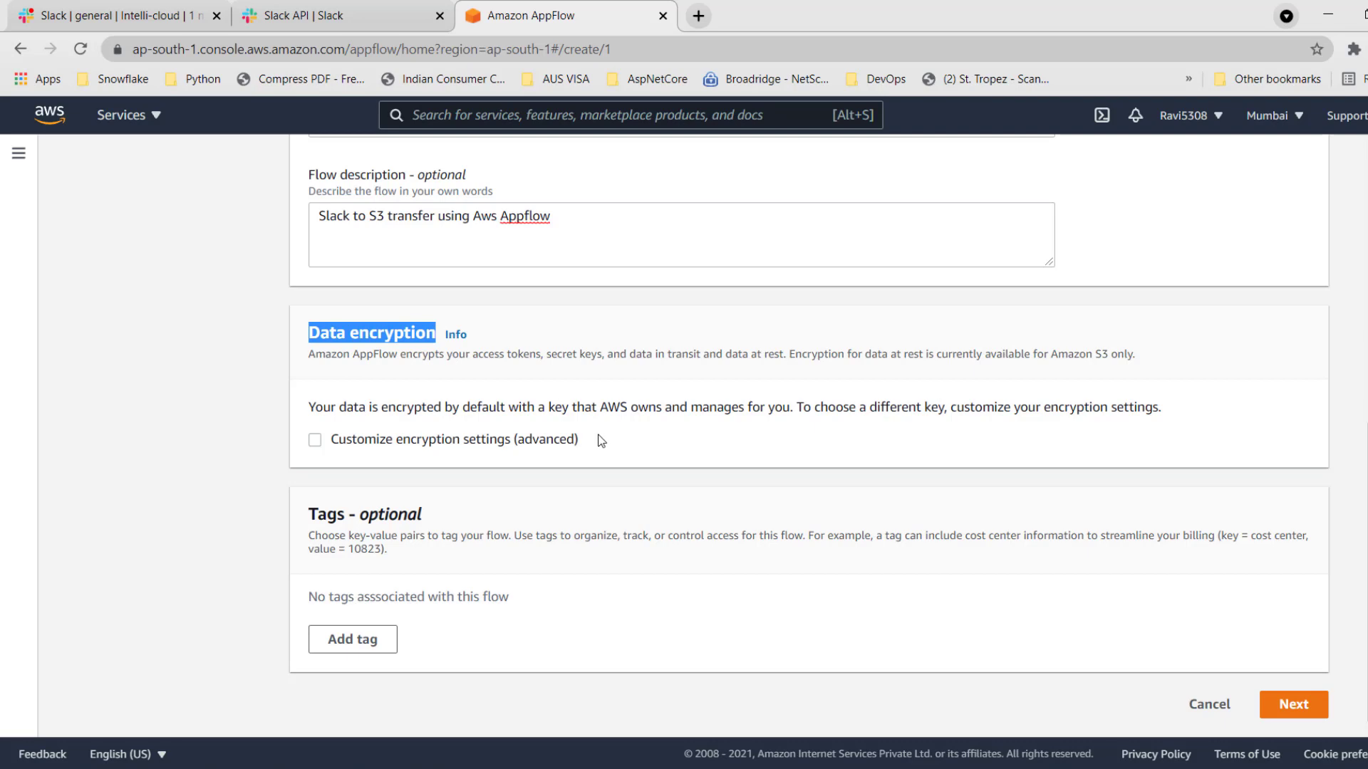
left_click(501, 358)
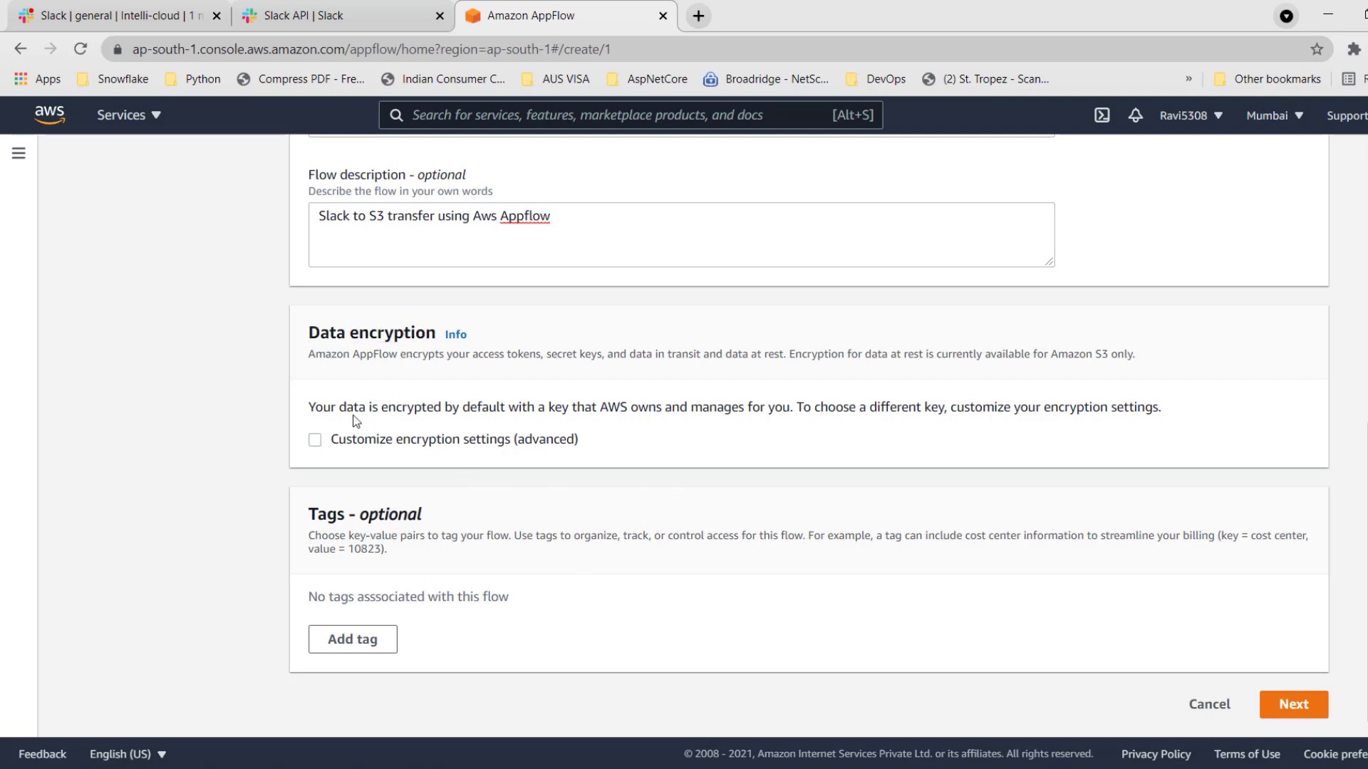
left_click(1293, 706)
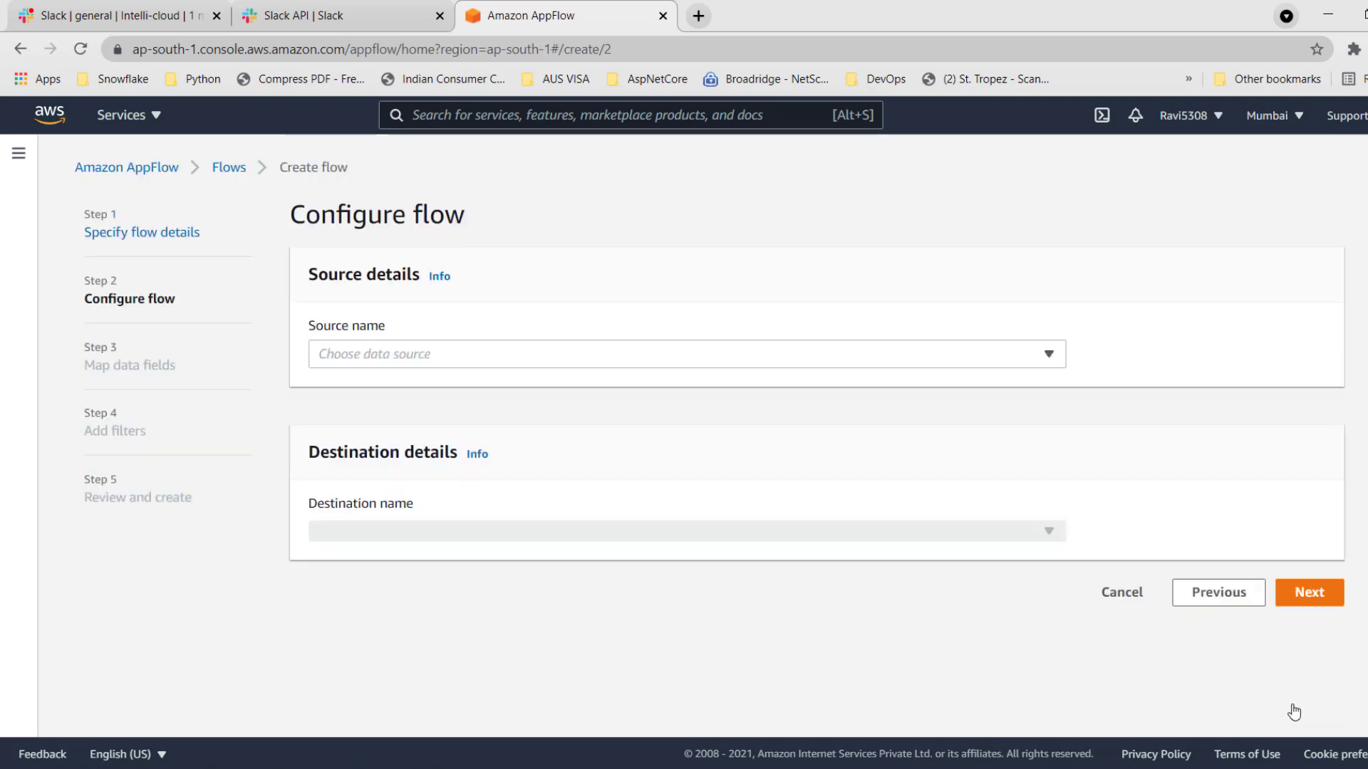
Choose Slack as the flow's data source and start creating a new Slack connection.
left_click(524, 360)
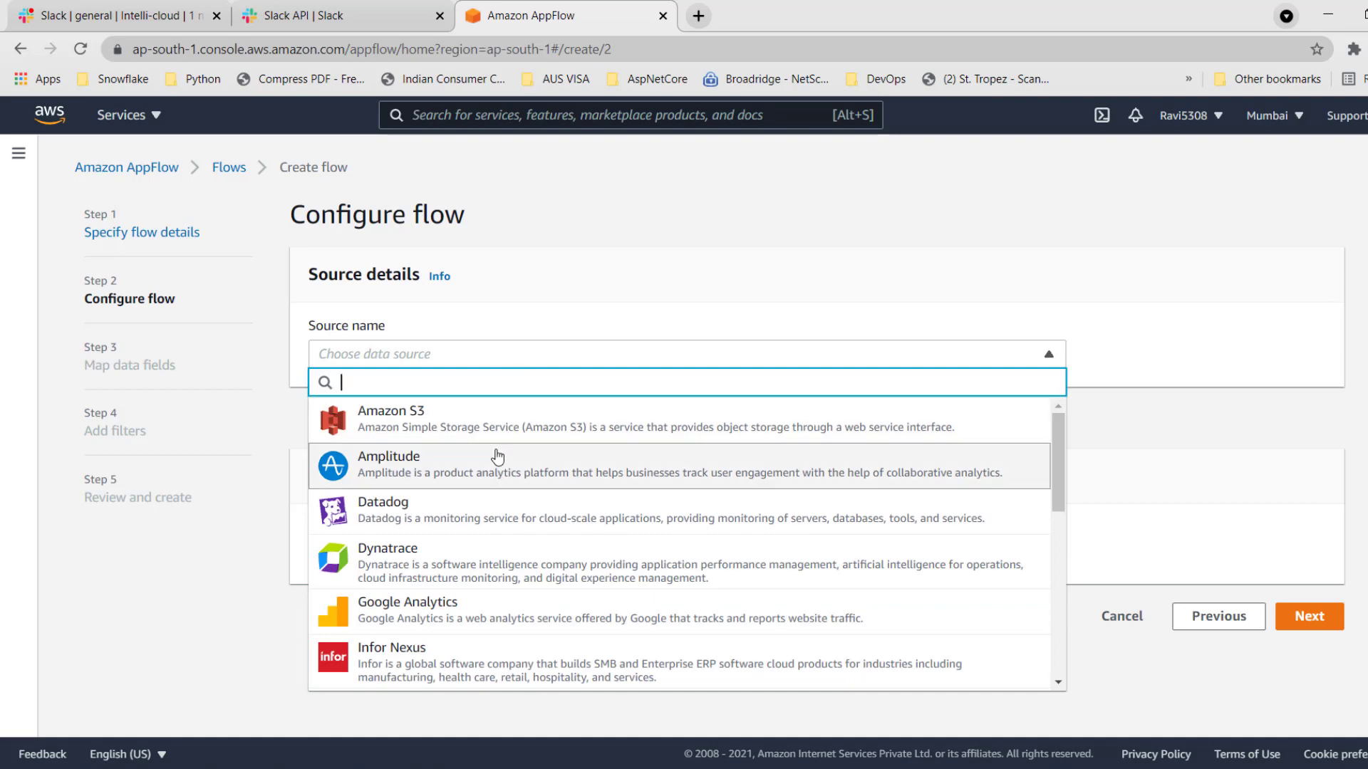
mouse_move(1057, 438)
left_mouse_down()
mouse_move(1057, 605)
mouse_move(1050, 420)
left_mouse_up()
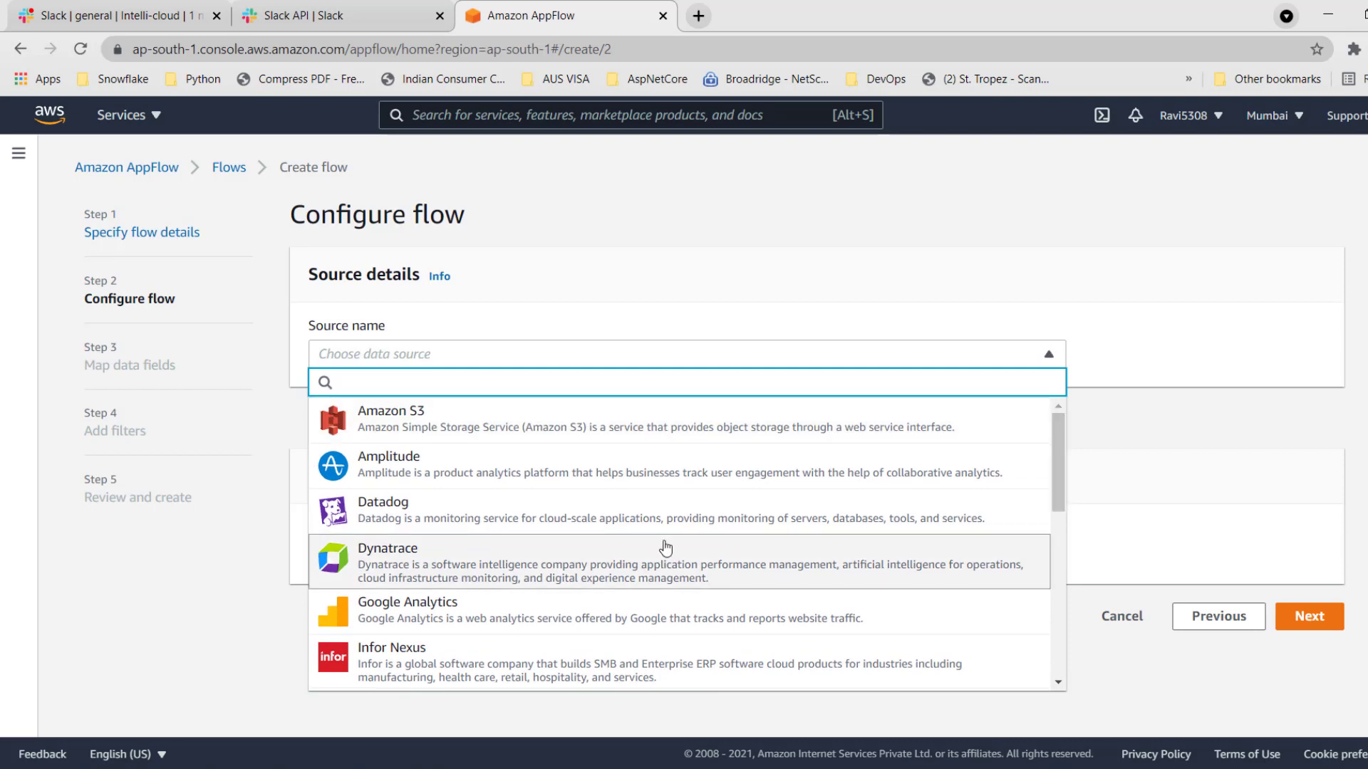
scroll(1065, 456, "down", 5)
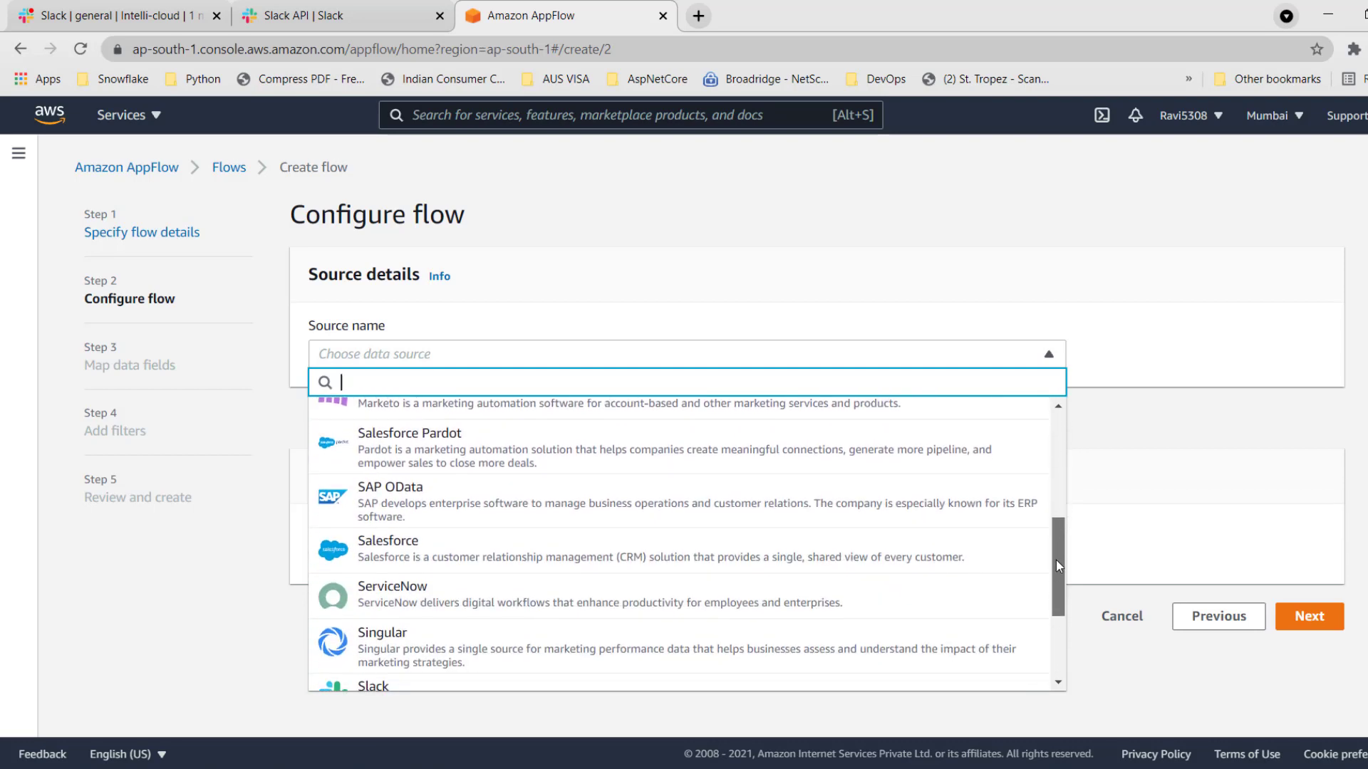
left_click(331, 614)
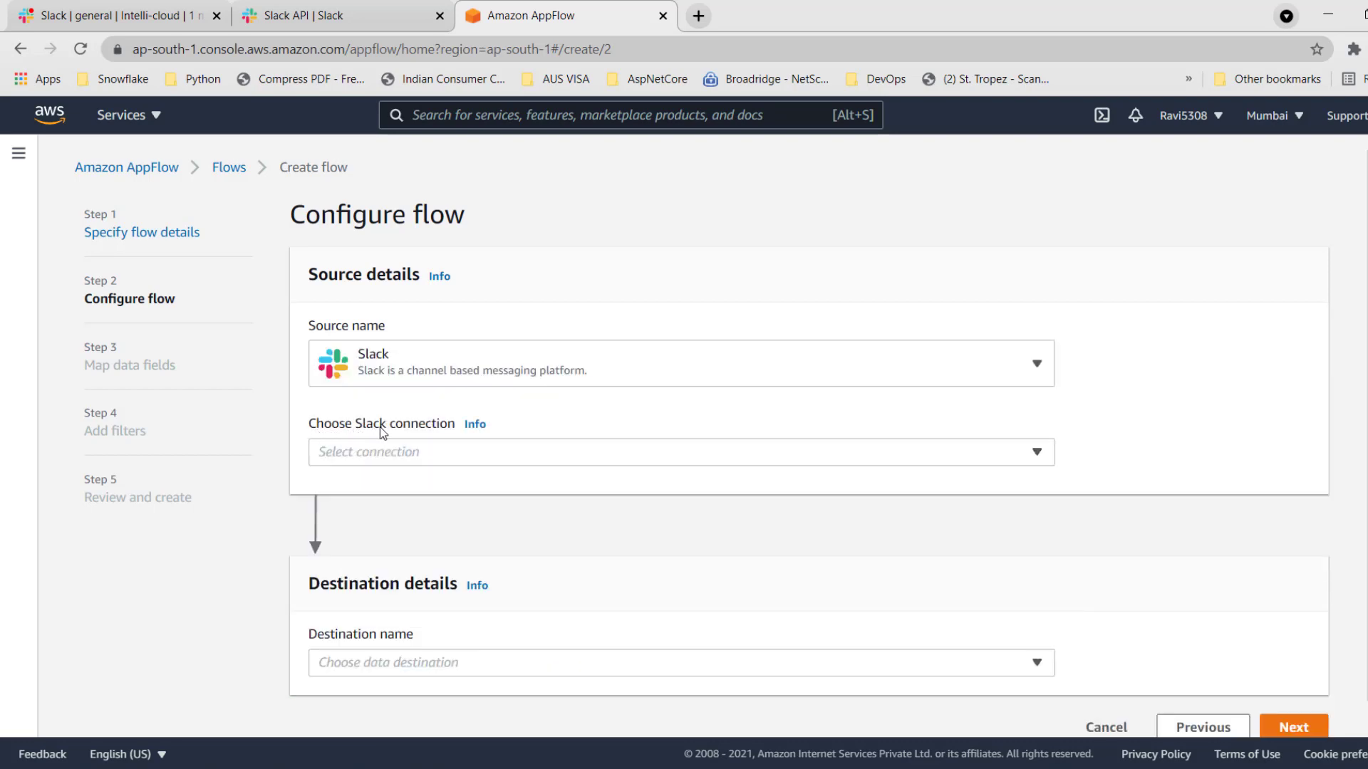
left_click(895, 459)
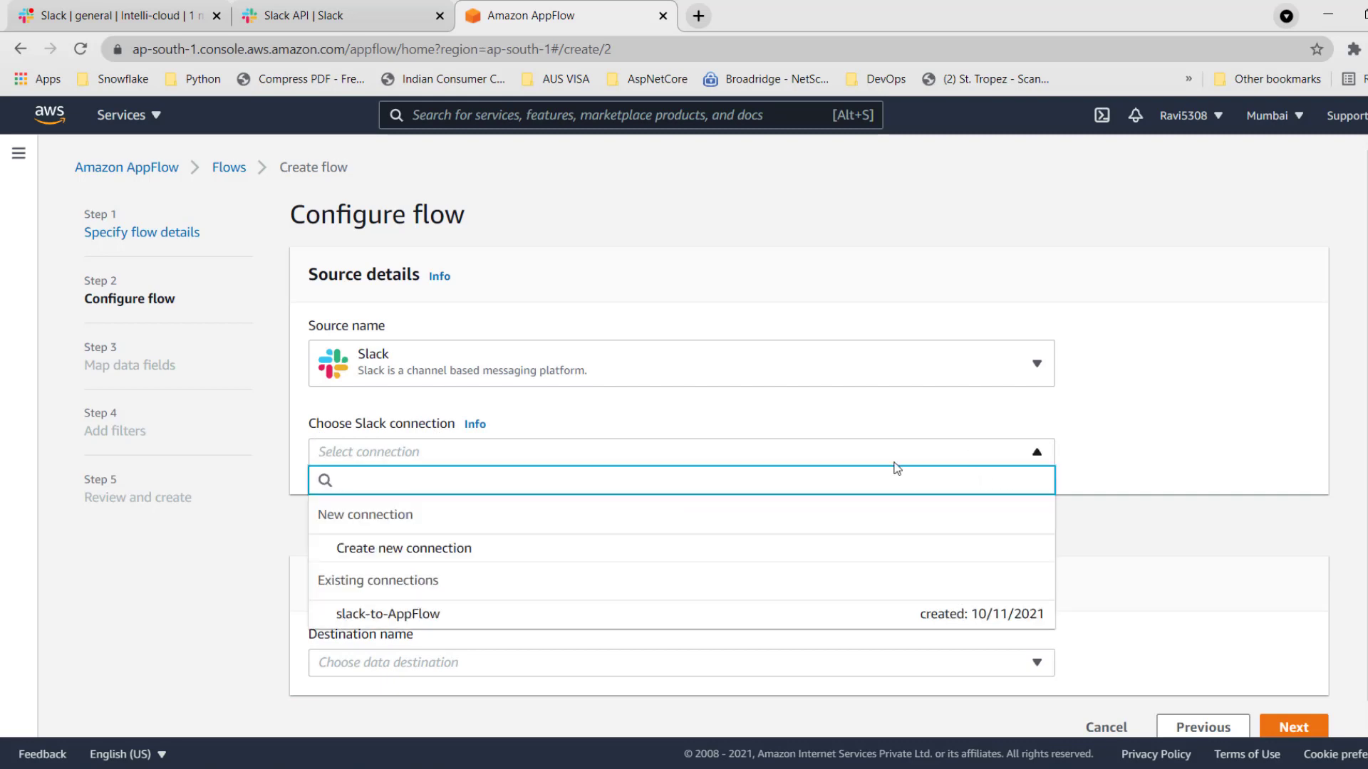
left_click(417, 548)
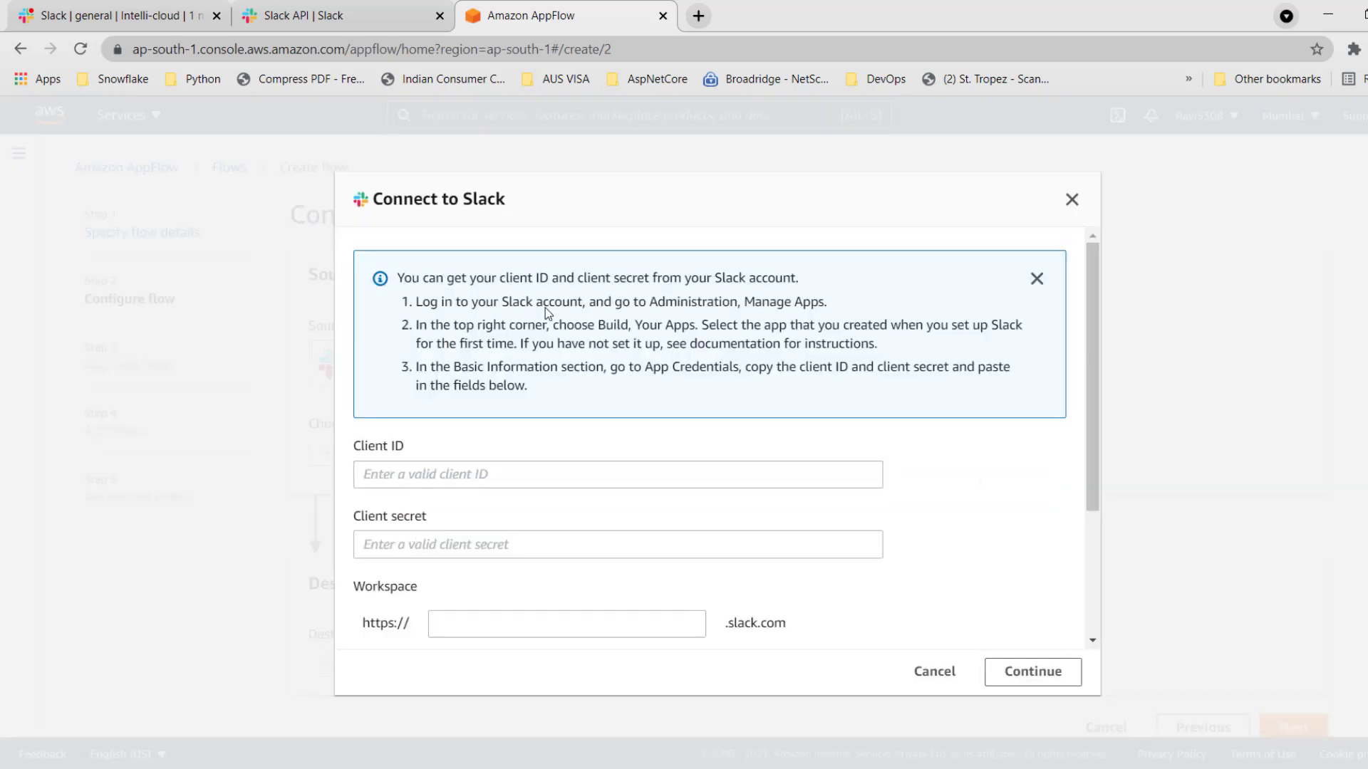
Review the Client ID, Client secret and Workspace fields of the connection form, and look up the workspace URL in Slack.
triple_click(356, 446)
left_click_drag(354, 517, 427, 519)
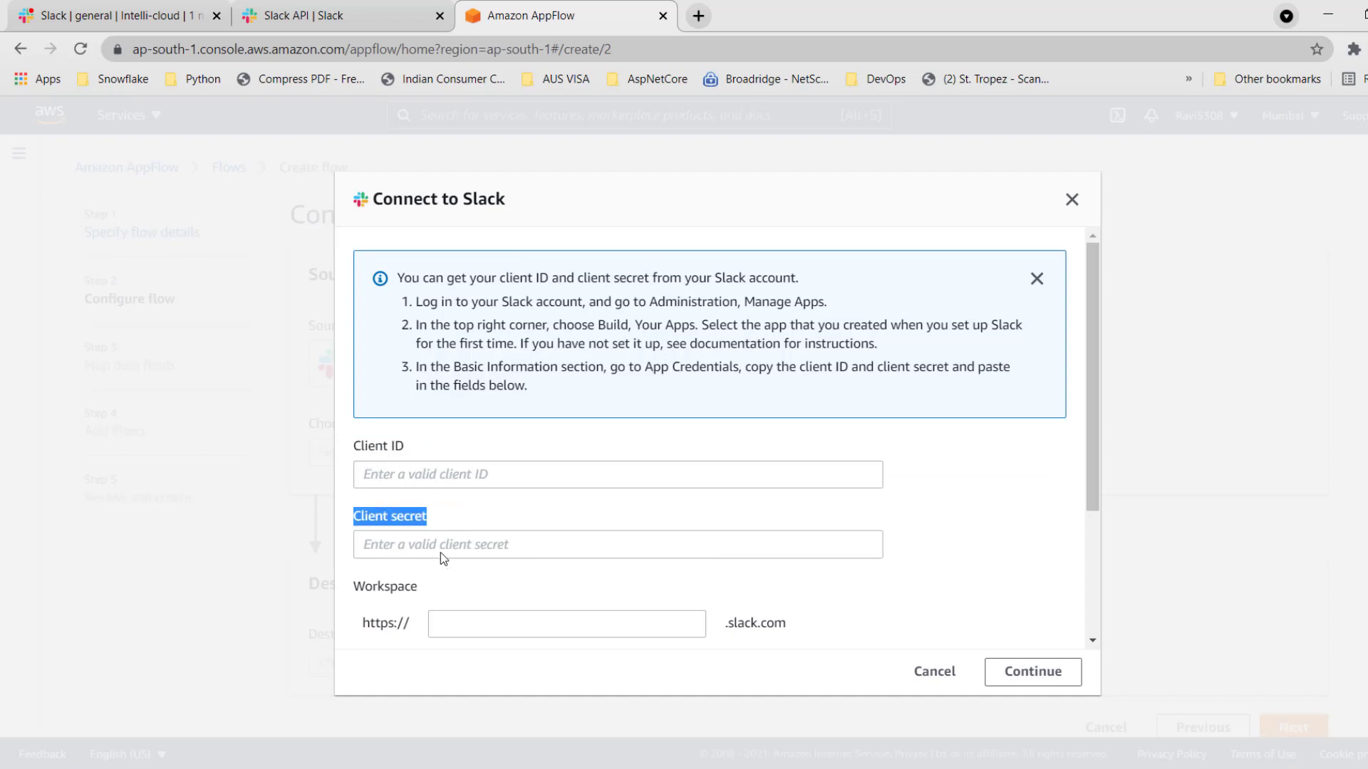
left_click(441, 623)
scroll(806, 535, "down", 3)
scroll(805, 535, "up", 3)
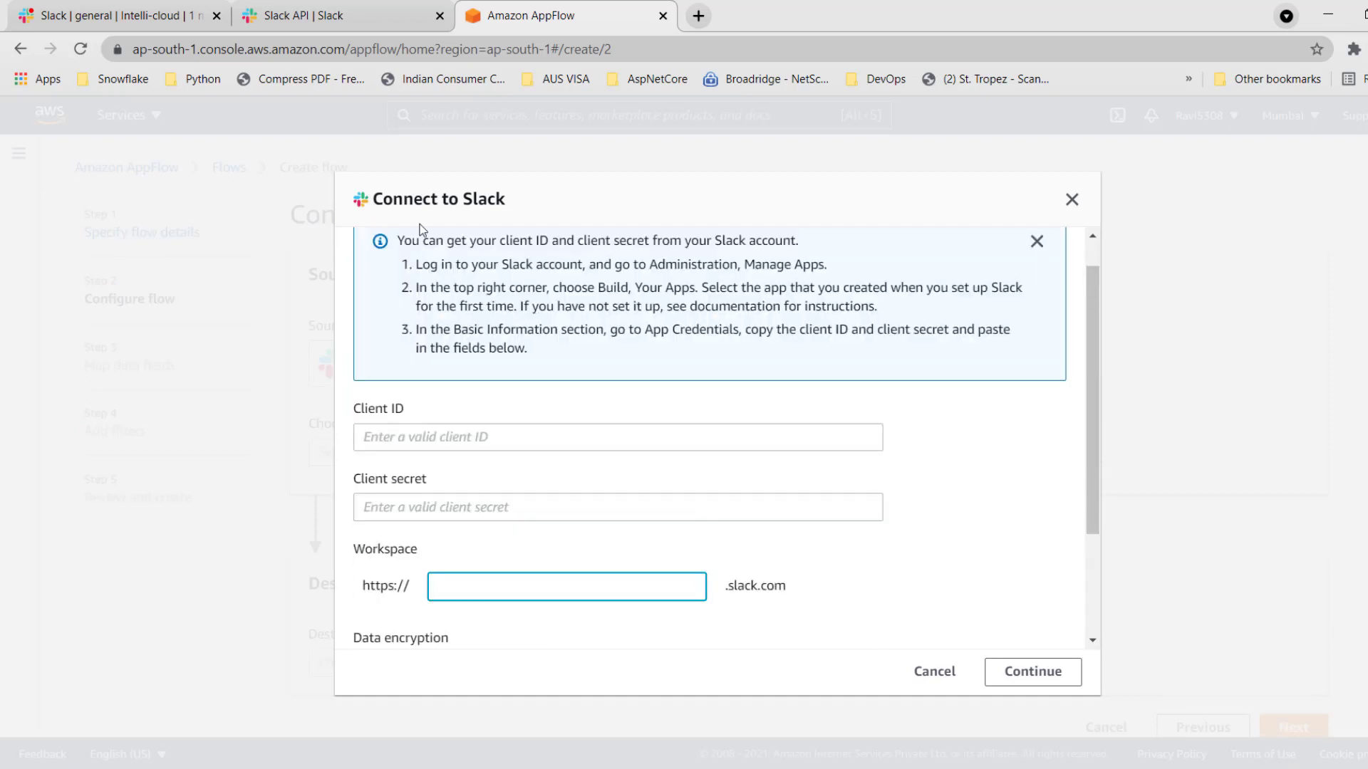
left_click(129, 21)
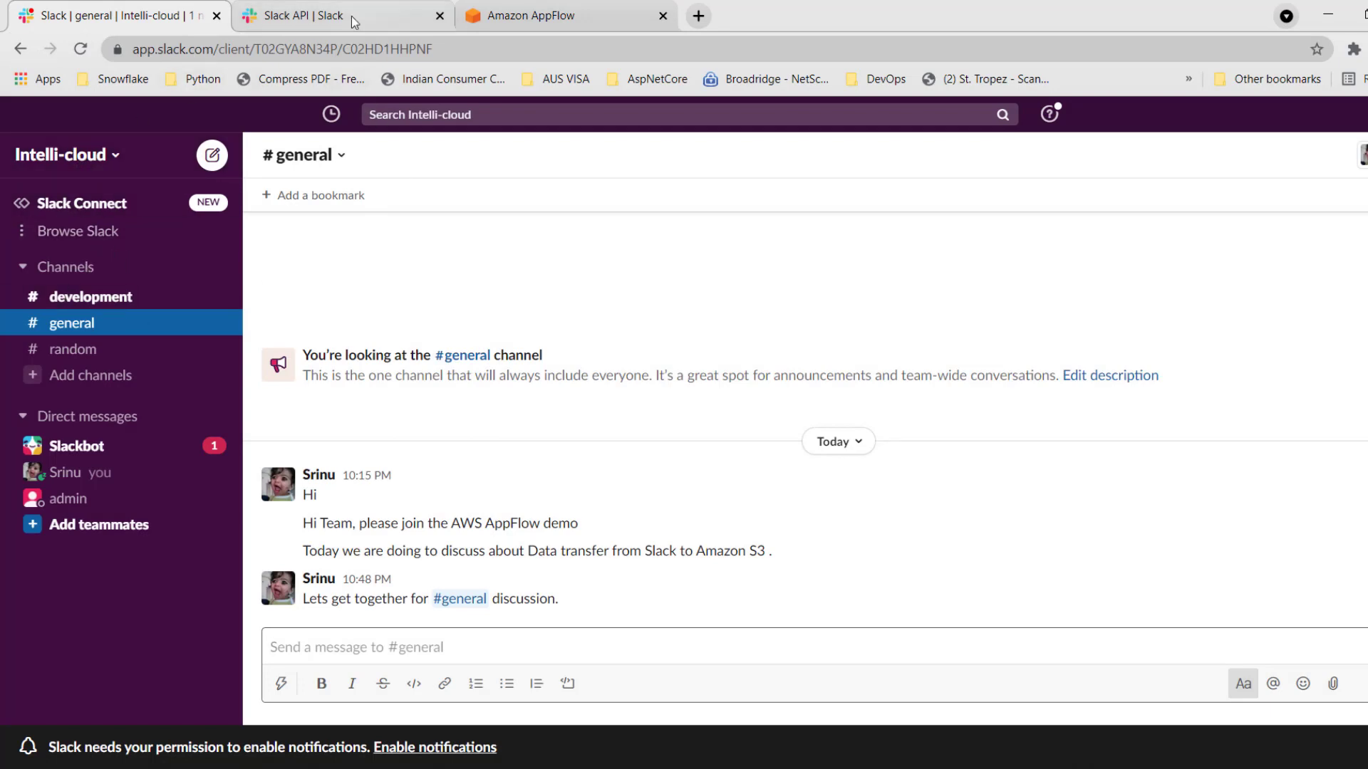
left_click(509, 18)
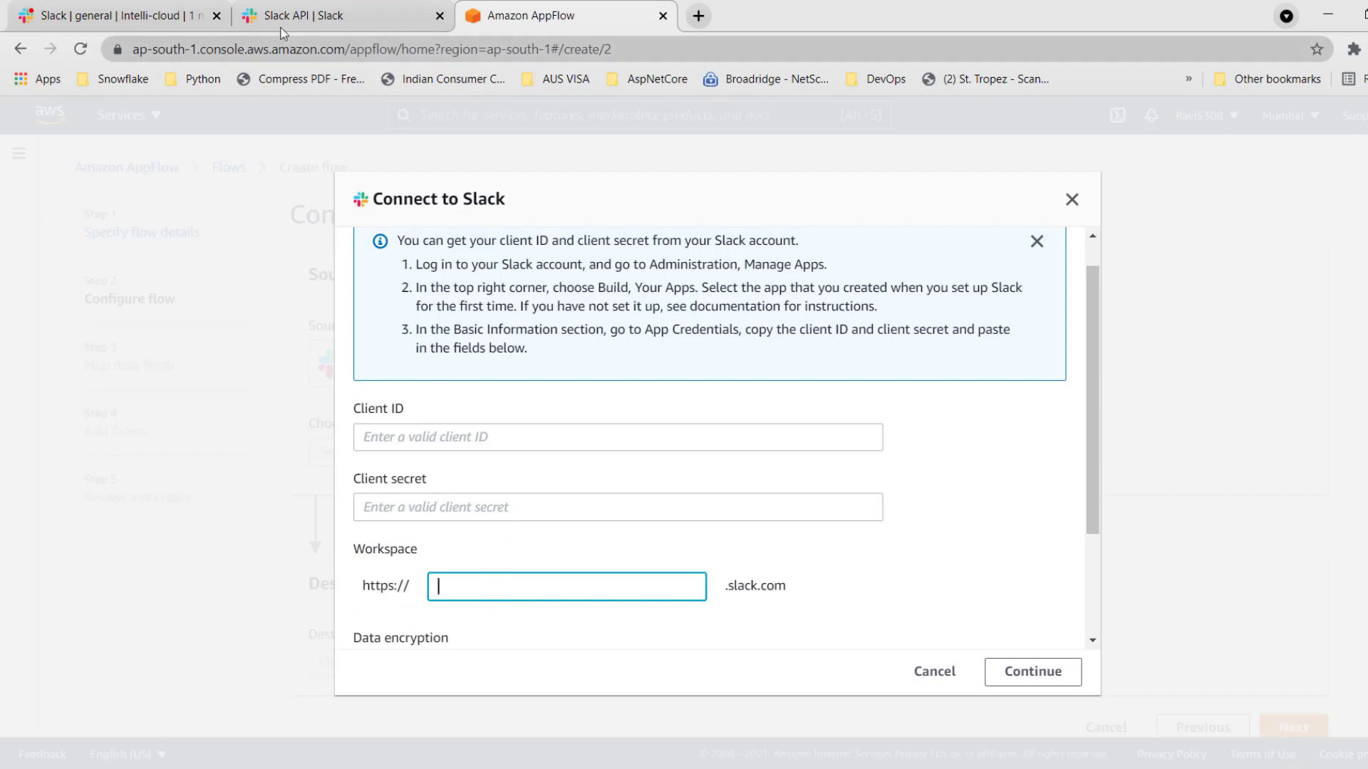
left_click(154, 19)
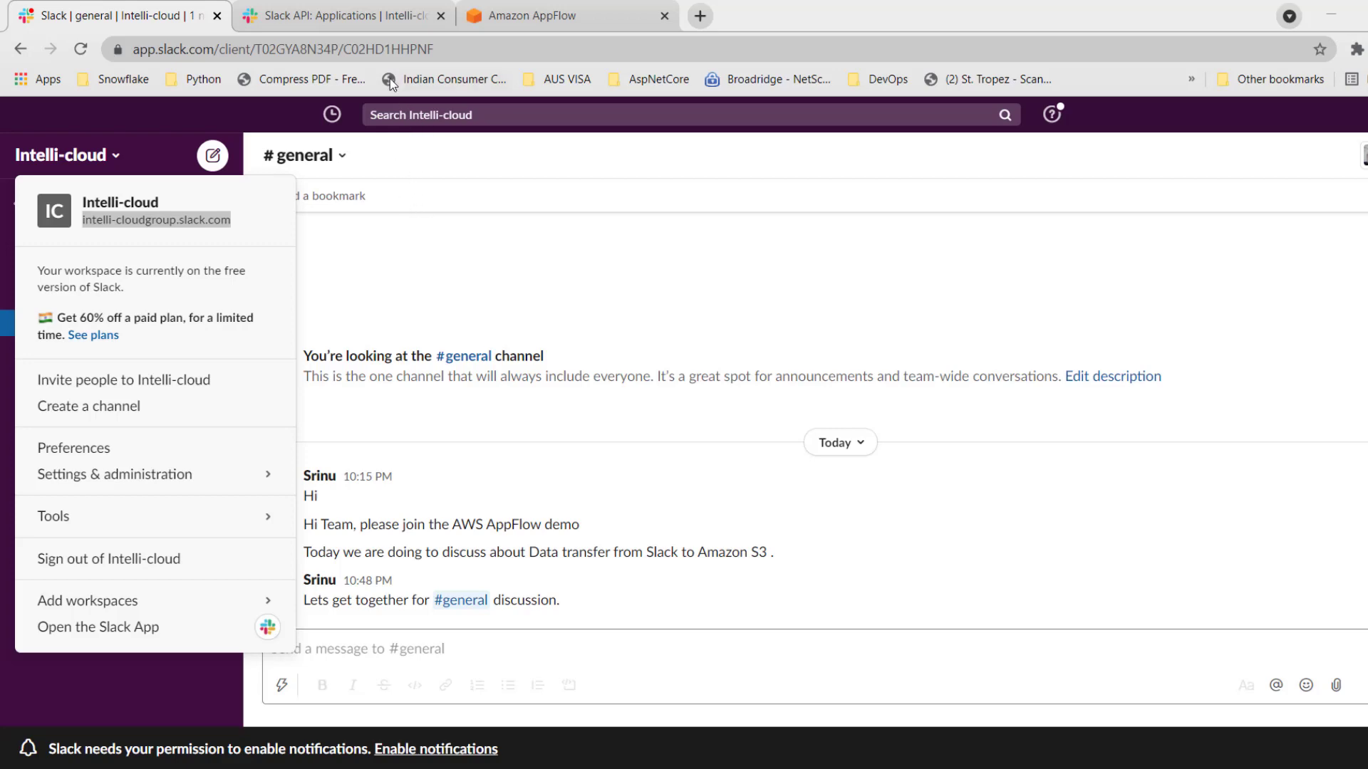
Switch to the Slack API site, go to its home page at api.slack.com and open Tets App from the app list.
left_click(341, 15)
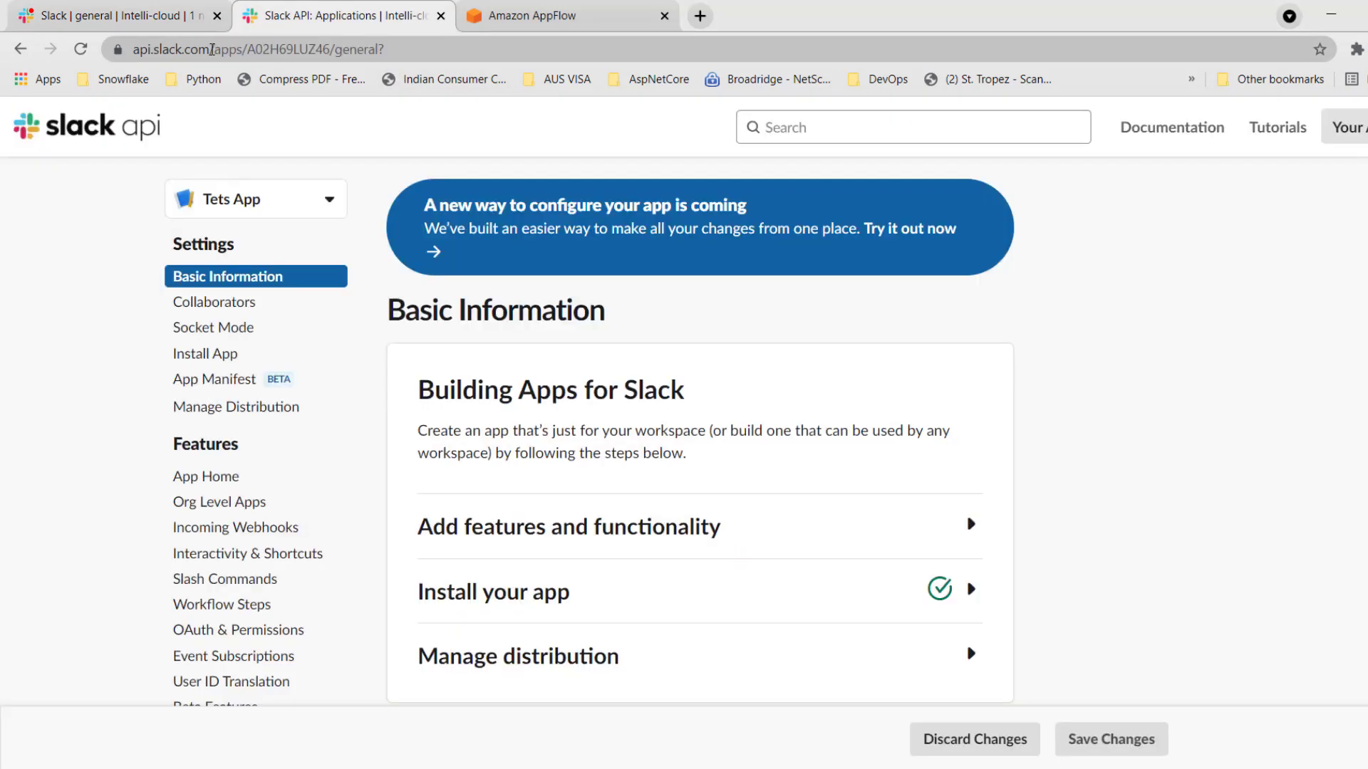
left_click_drag(212, 49, 393, 52)
key("BackSpace")
key("Return")
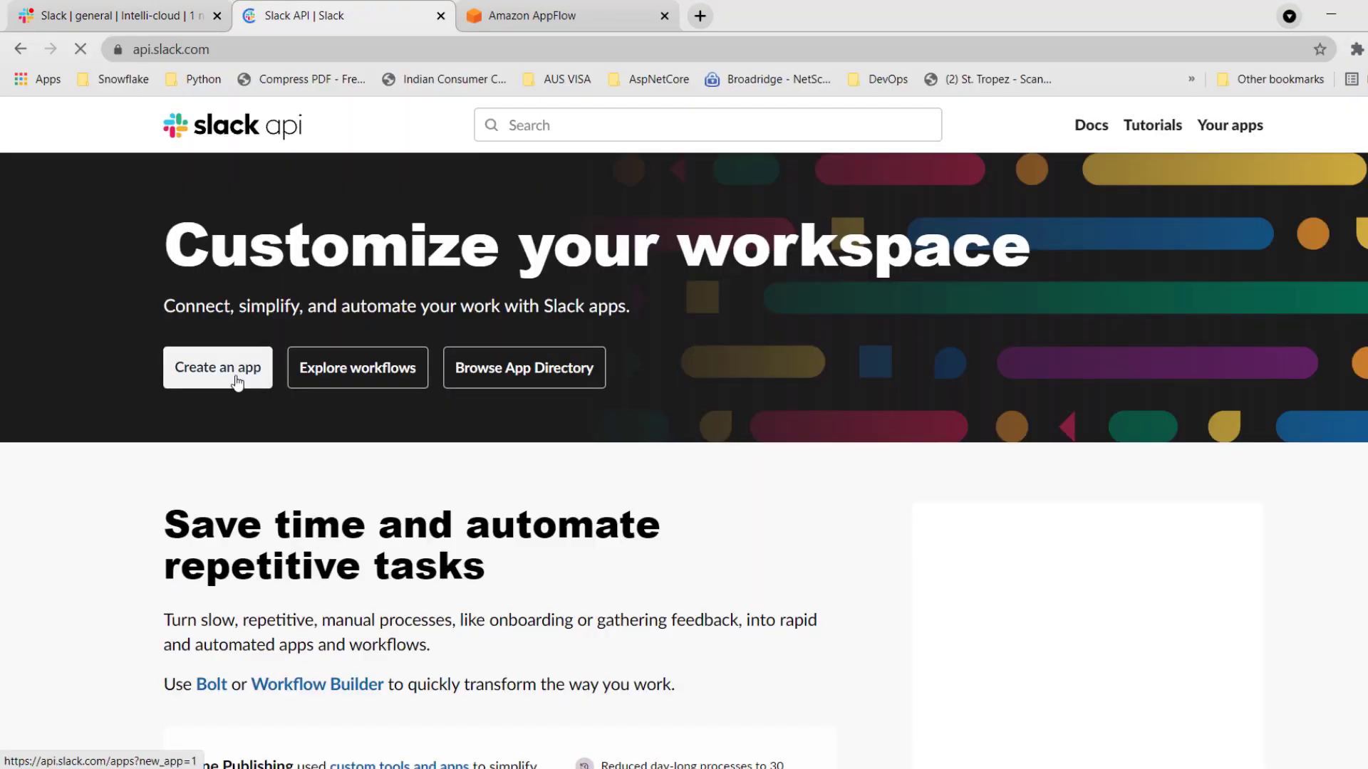
left_click(217, 368)
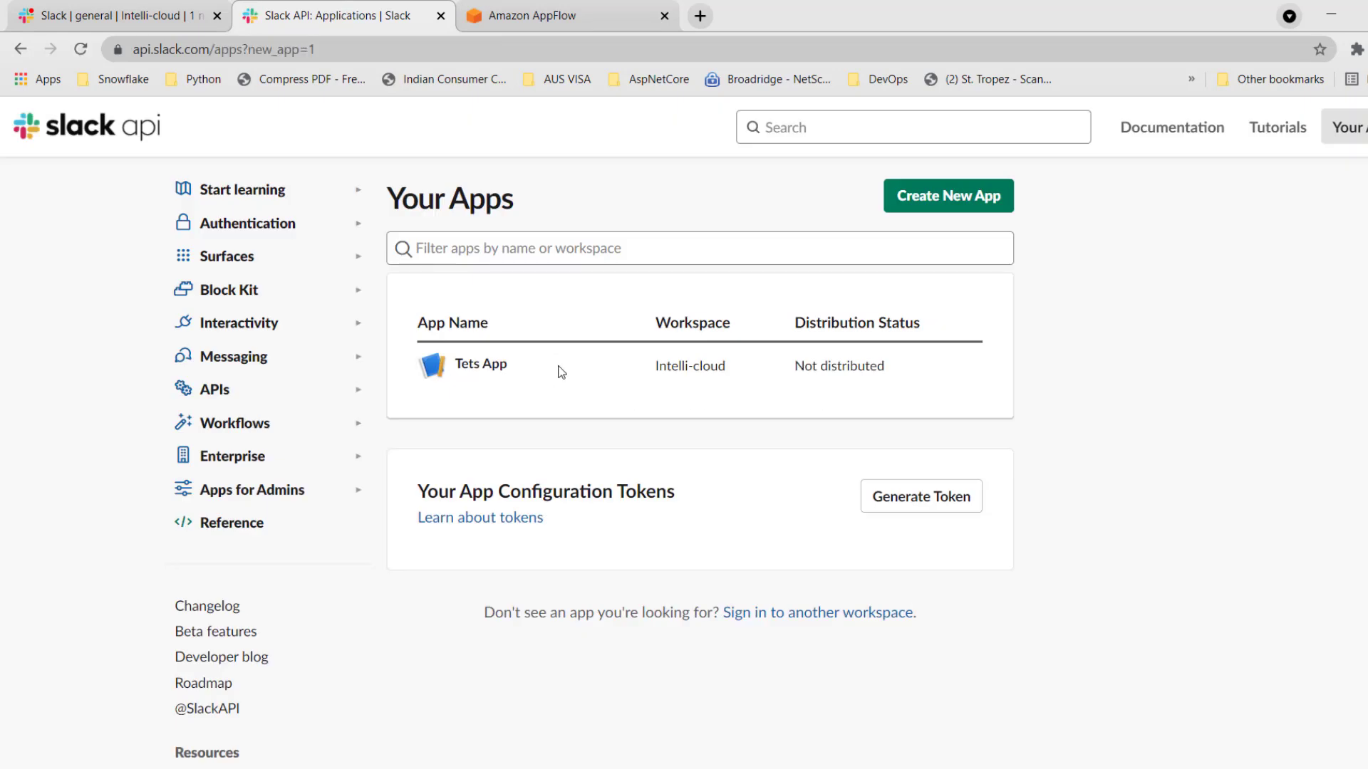
left_click(475, 368)
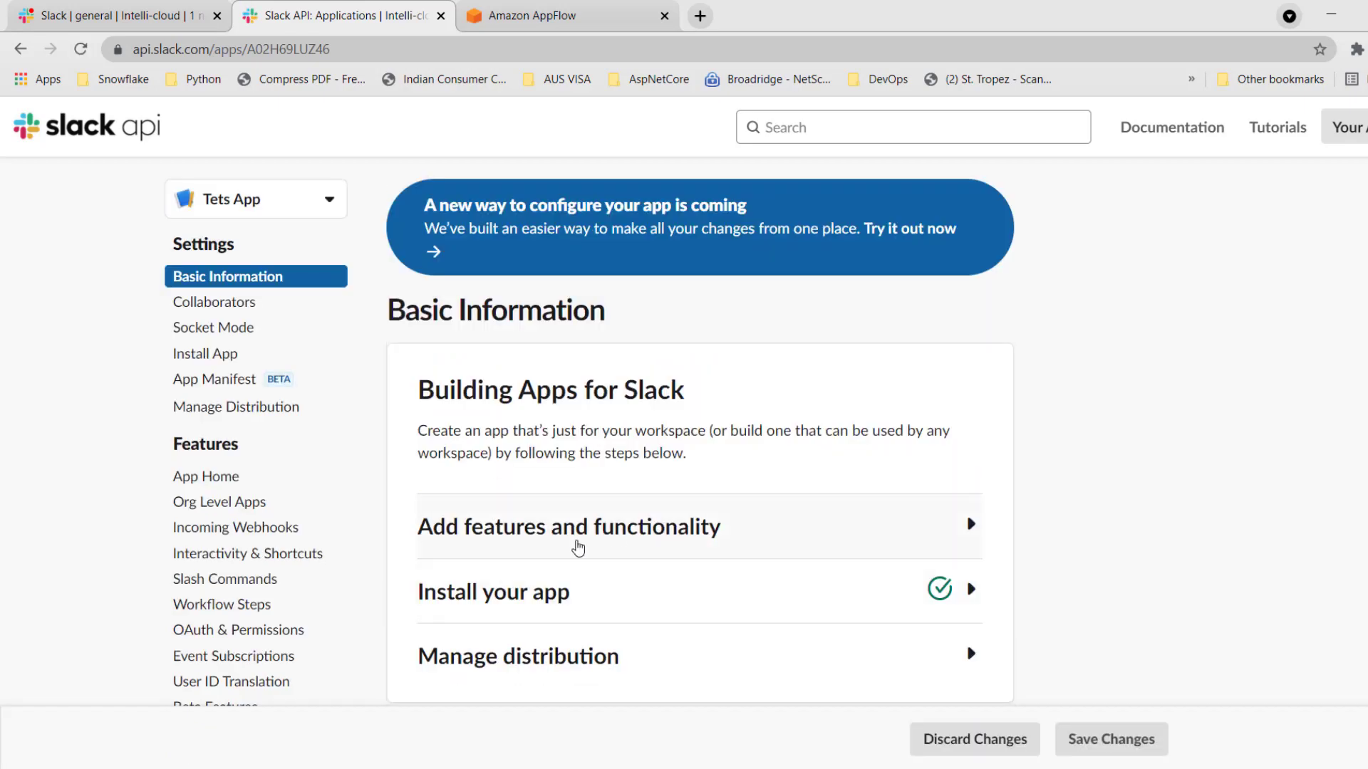
Look over the App Credentials section in the basic information of Tets App.
scroll(644, 595, "down", 9)
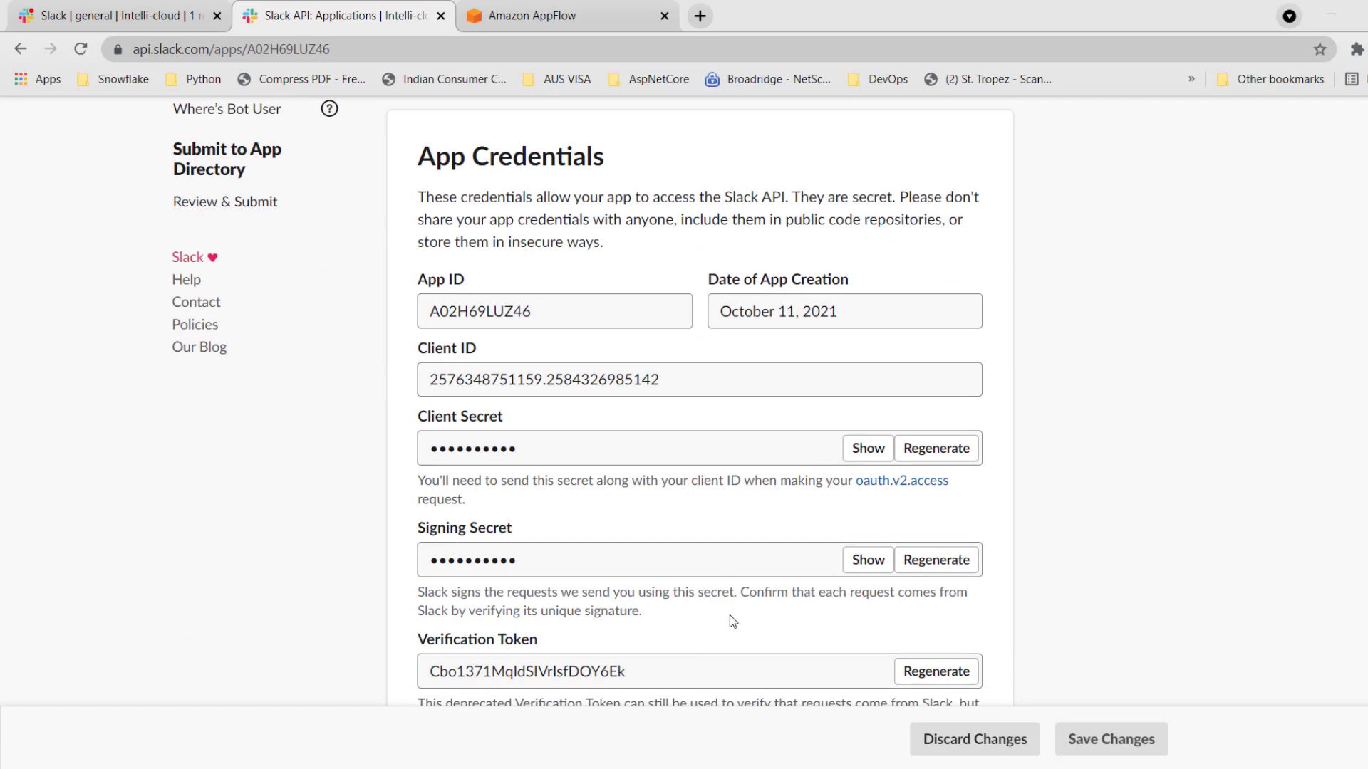
scroll(694, 591, "up", 1)
scroll(695, 590, "up", 4)
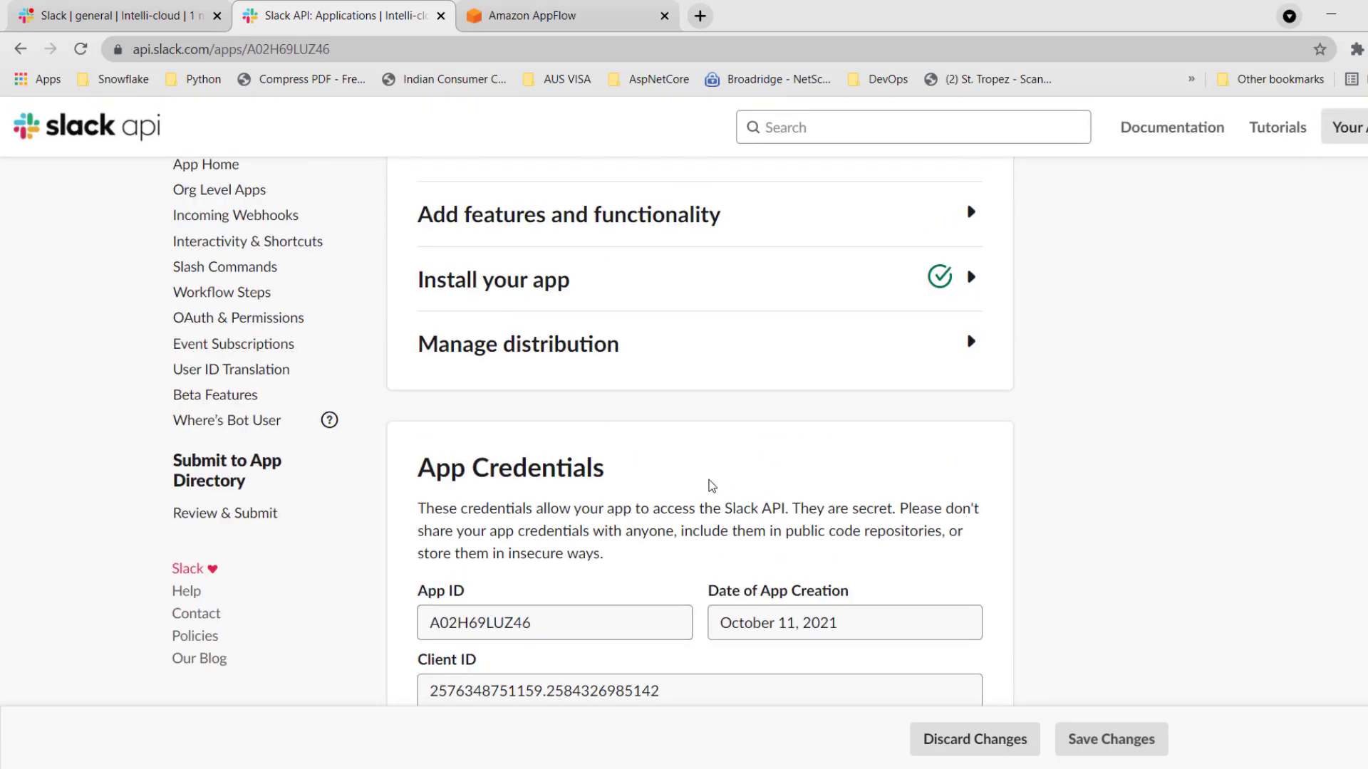
scroll(712, 487, "up", 2)
scroll(708, 489, "up", 2)
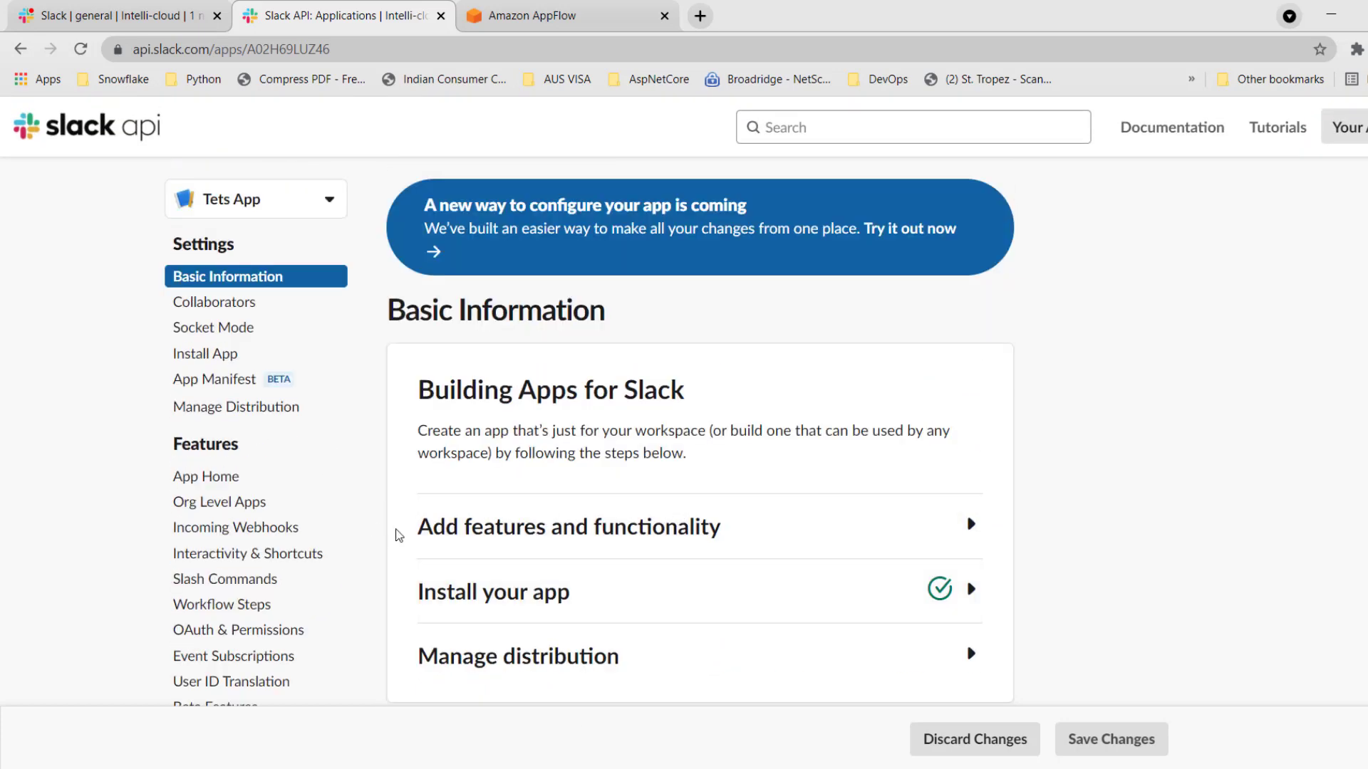
Check the AppFlow redirect URL in the OAuth and permissions settings of Tets App.
left_click(260, 630)
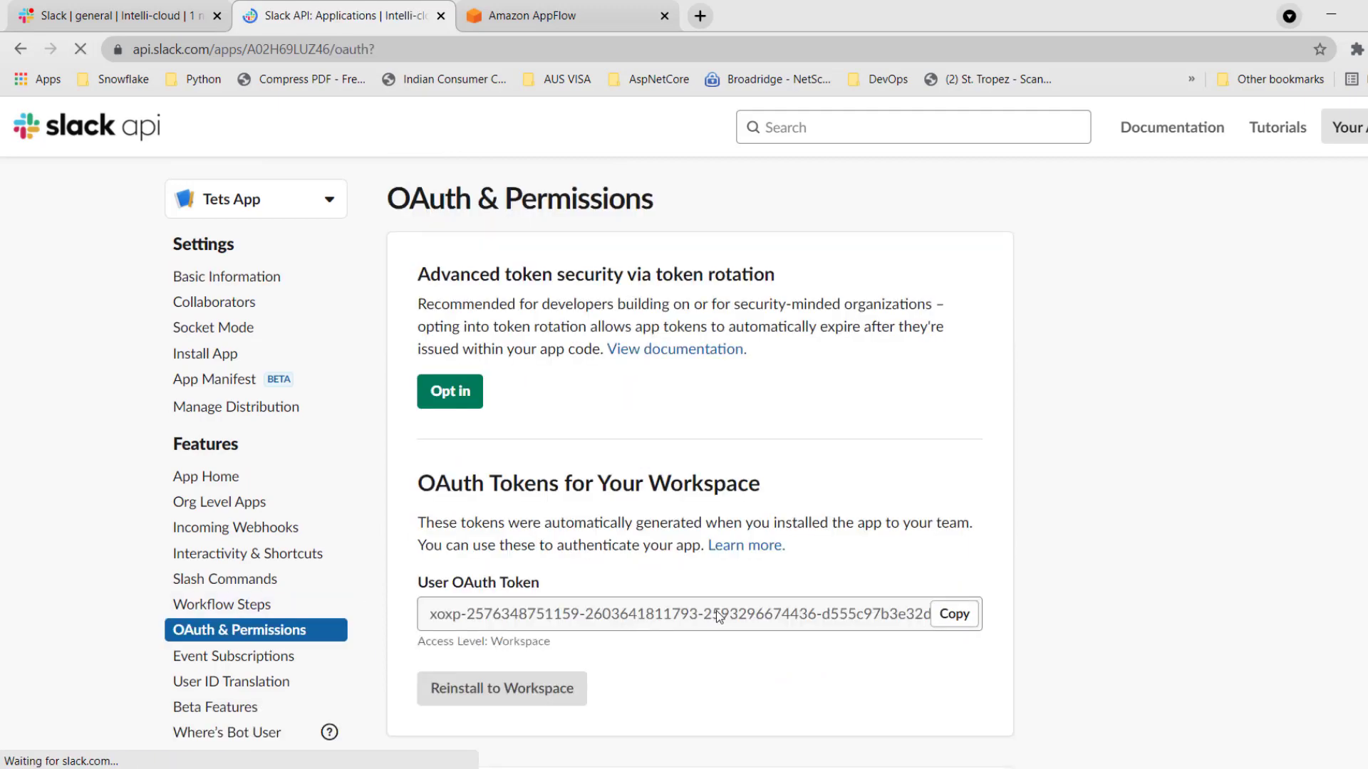
scroll(714, 611, "down", 3)
scroll(711, 617, "down", 4)
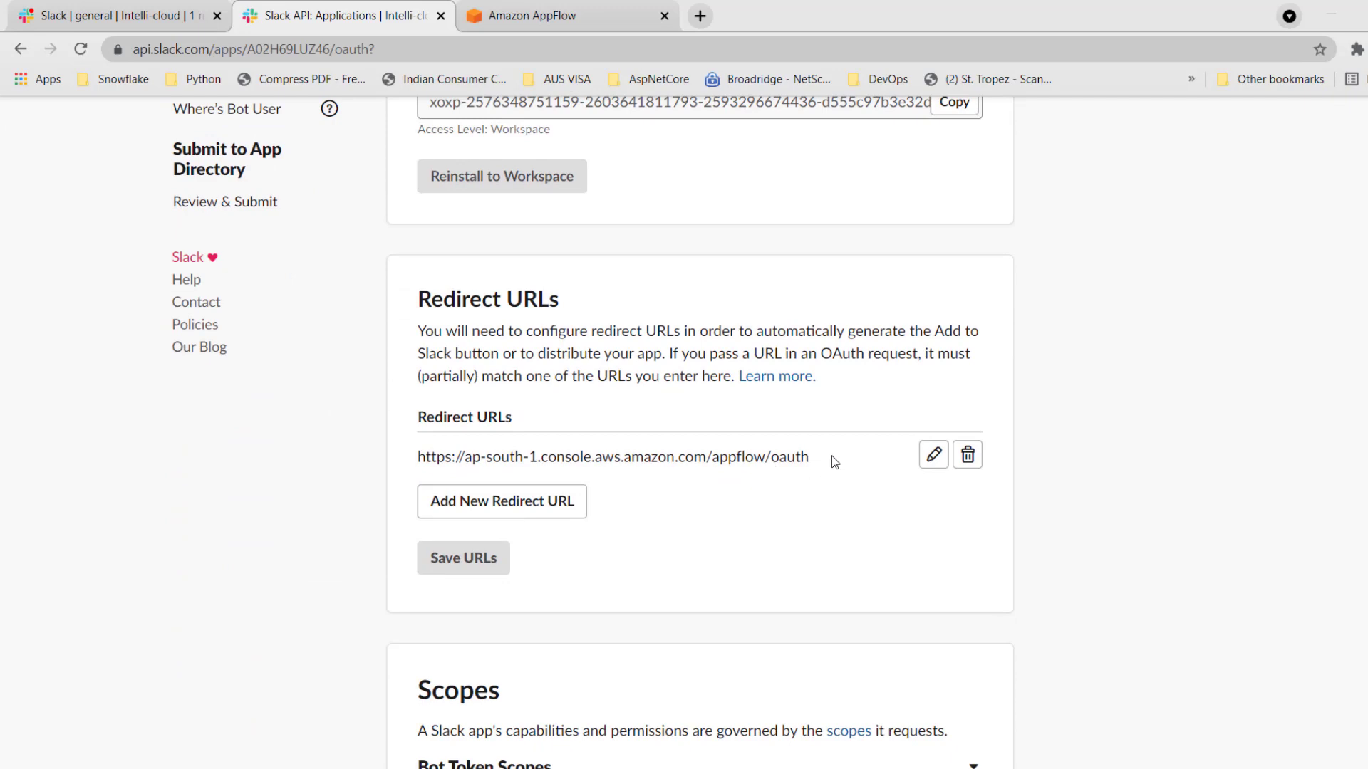
left_click_drag(831, 460, 421, 451)
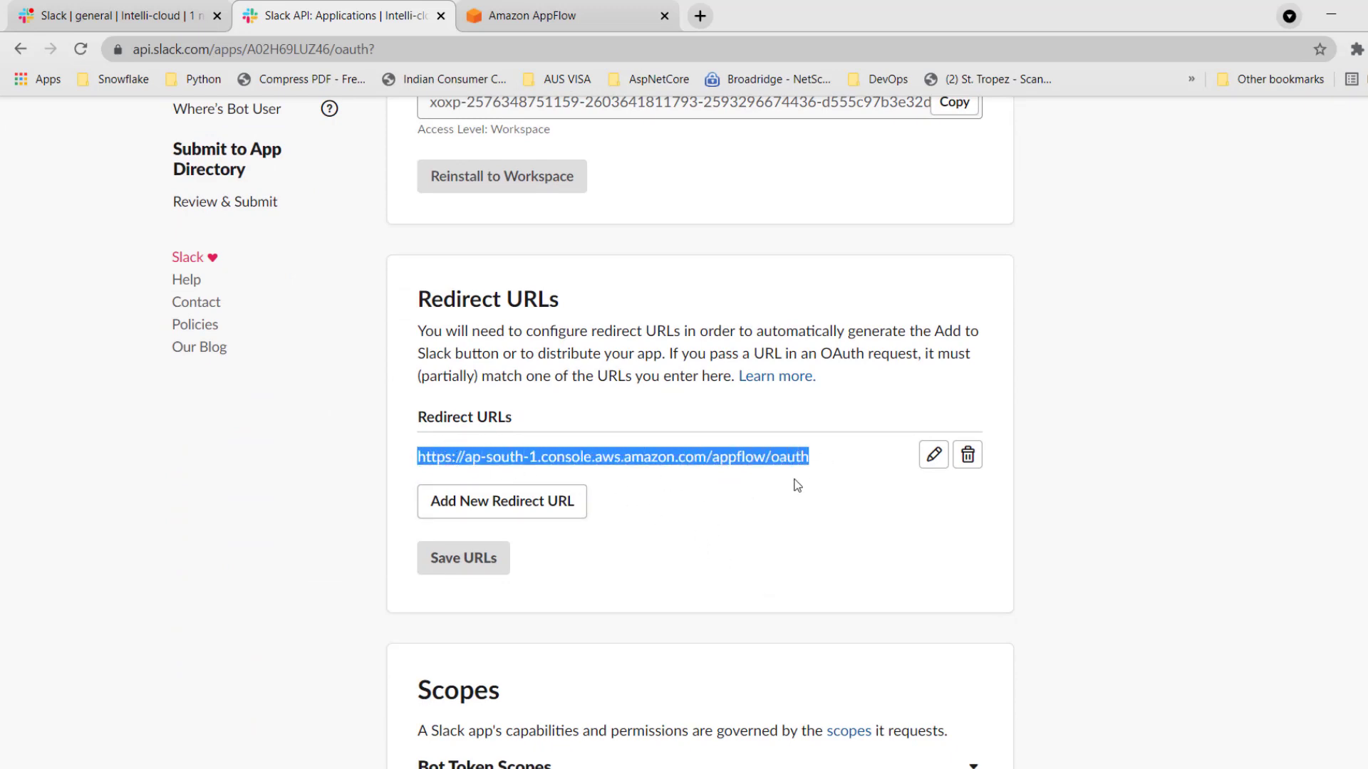
scroll(797, 485, "up", 10)
Reveal the client secret in the basic information of Tets App and paste it into the Client secret field of the AppFlow connection.
left_click(226, 279)
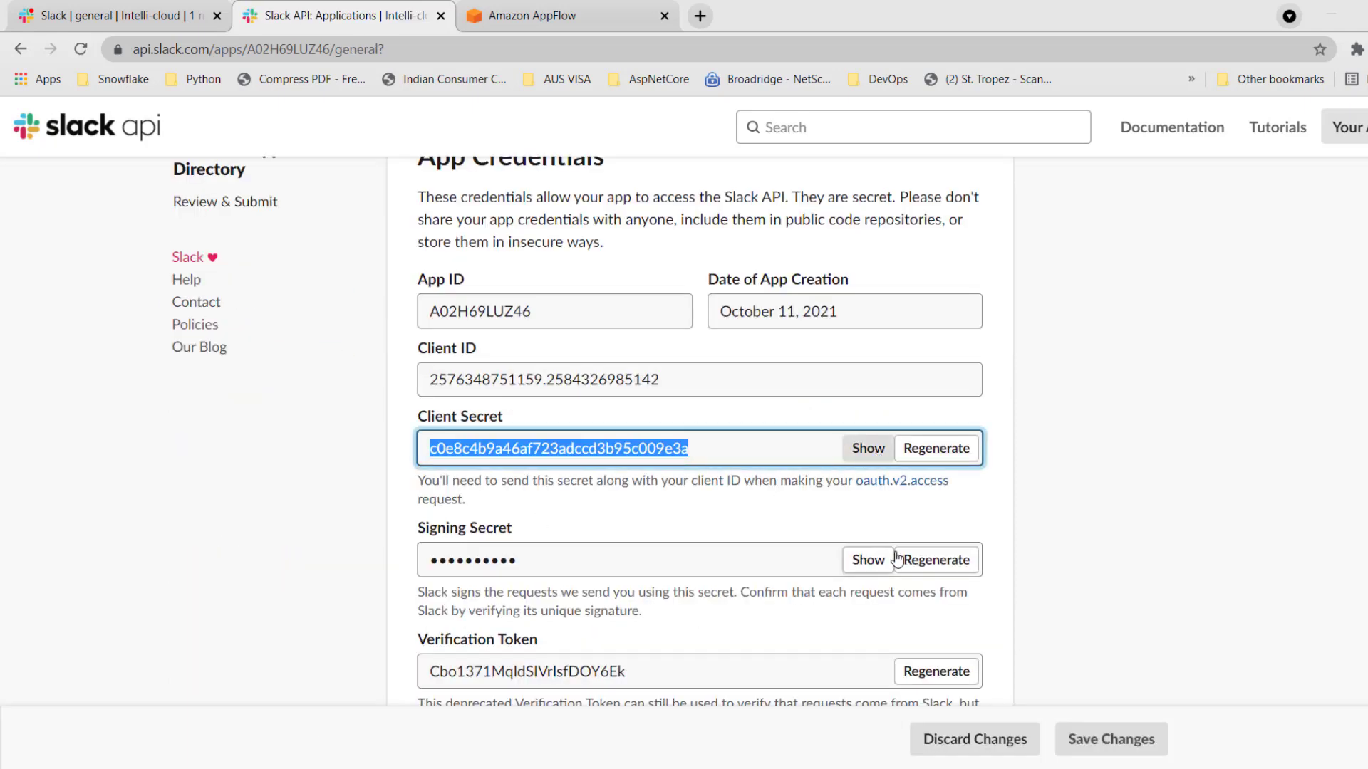
left_click(867, 560)
left_click(712, 453)
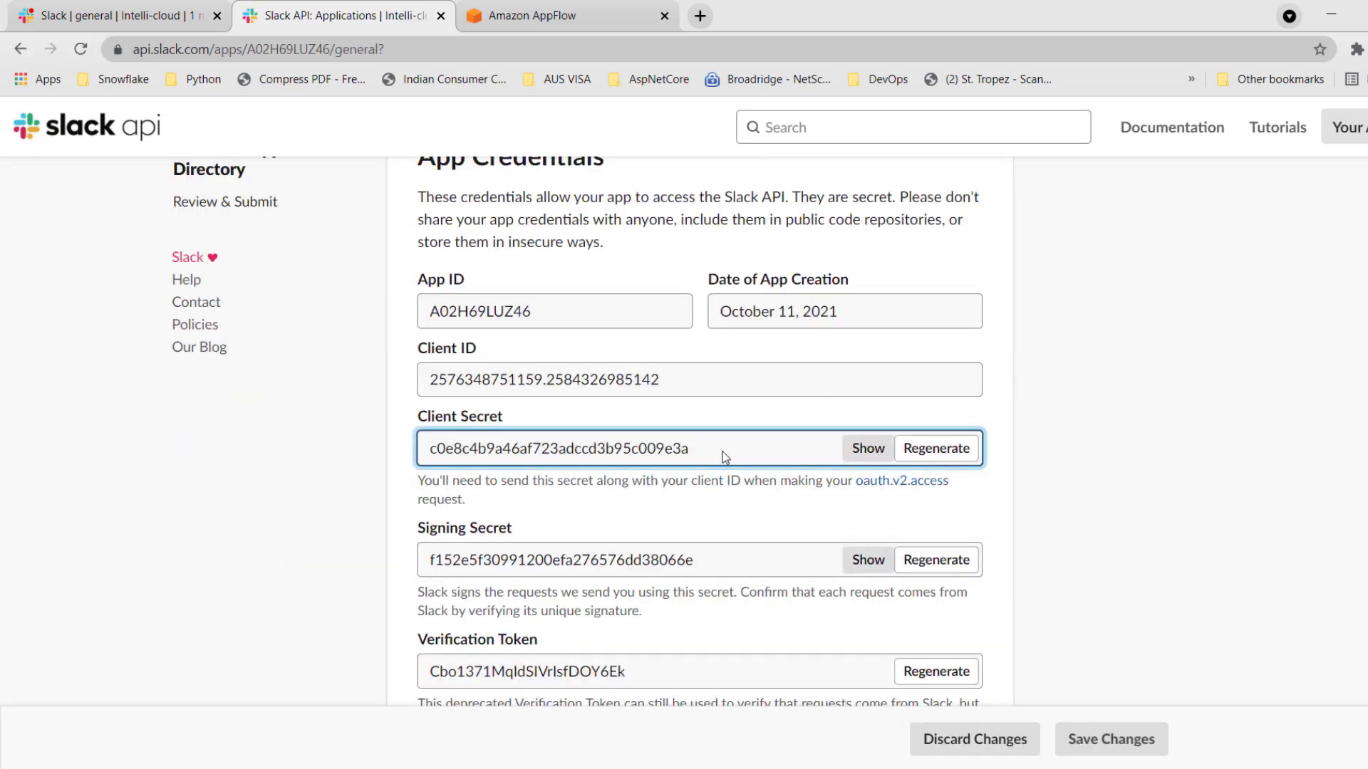
double_click(725, 456)
key("ctrl+c")
key("ctrl+Tab")
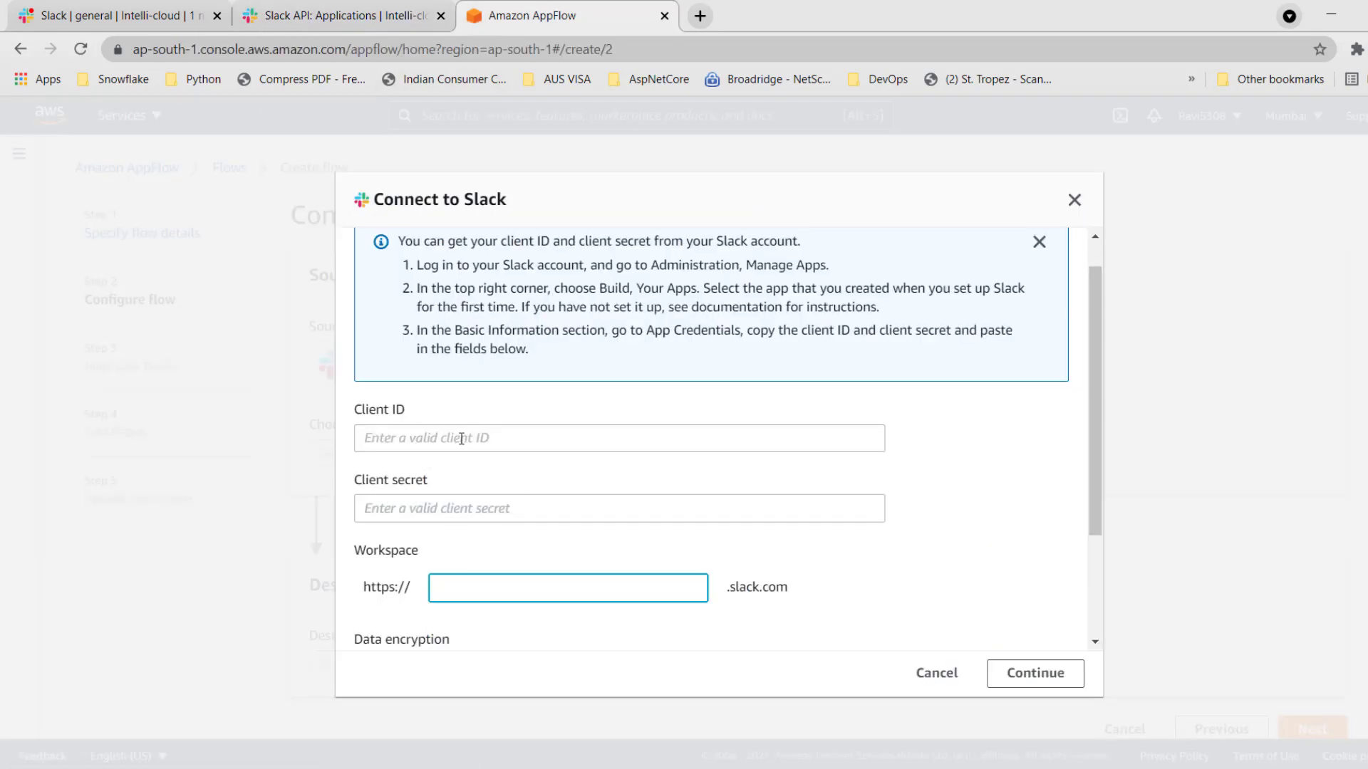
left_click(451, 508)
key("ctrl+v")
Copy the client ID from the Slack app credentials into the Client ID field of the AppFlow connection.
key("ctrl+shift+Tab")
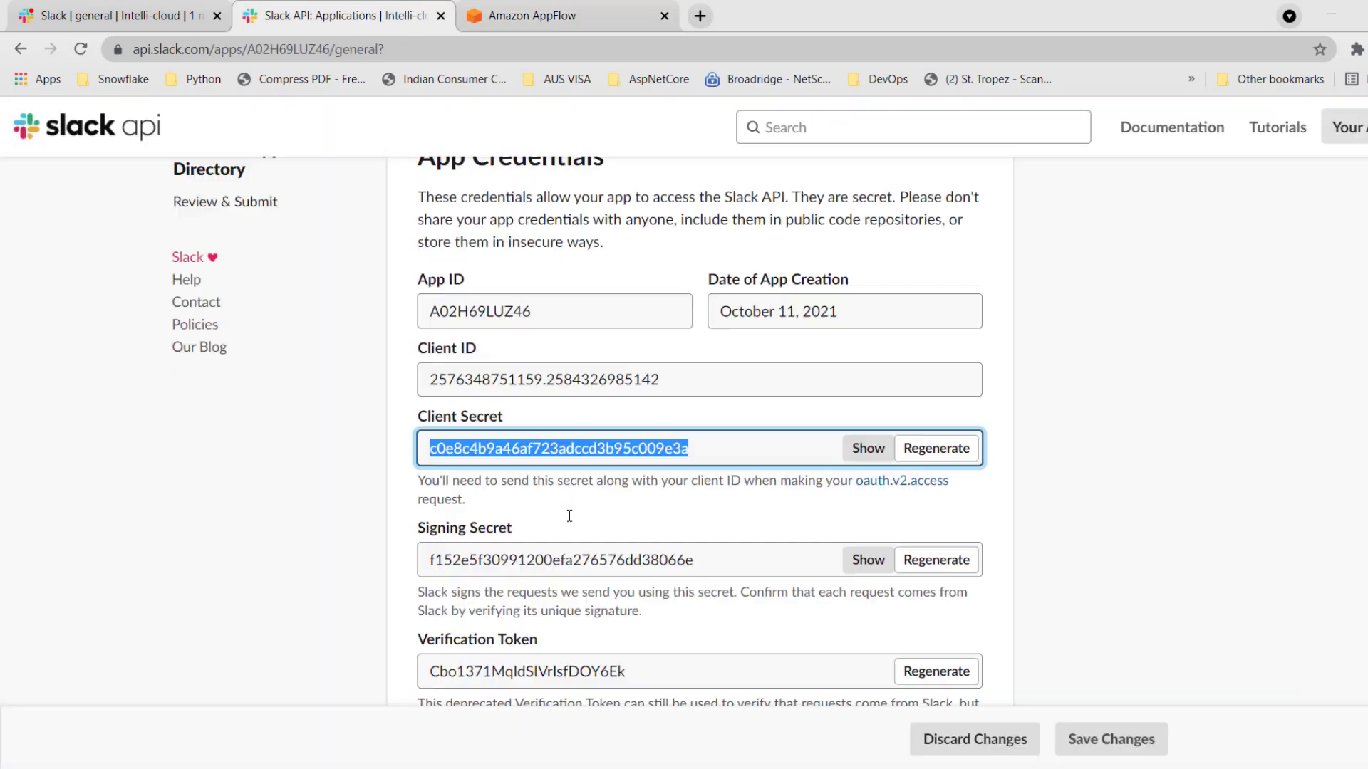
left_click_drag(665, 383, 419, 378)
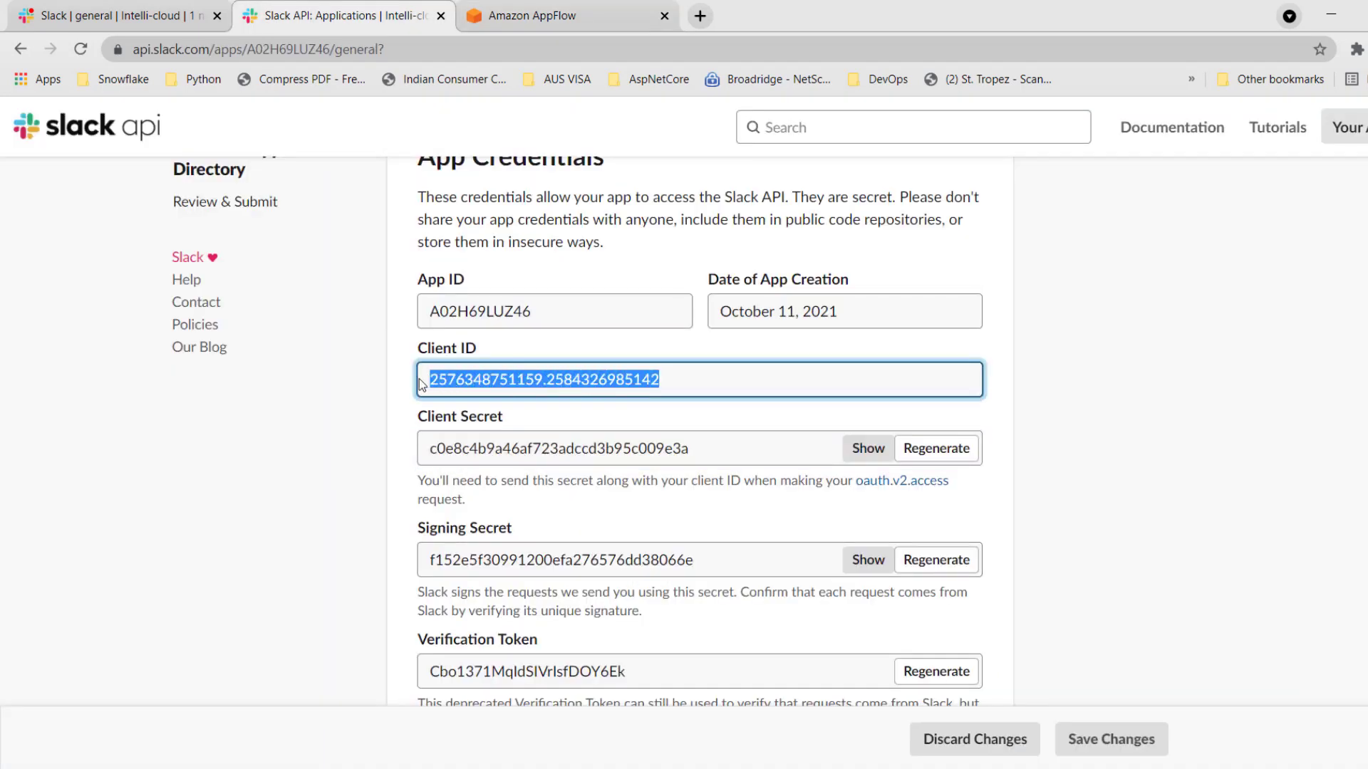
key("ctrl+c")
key("ctrl+Tab")
left_click(517, 436)
key("ctrl+v")
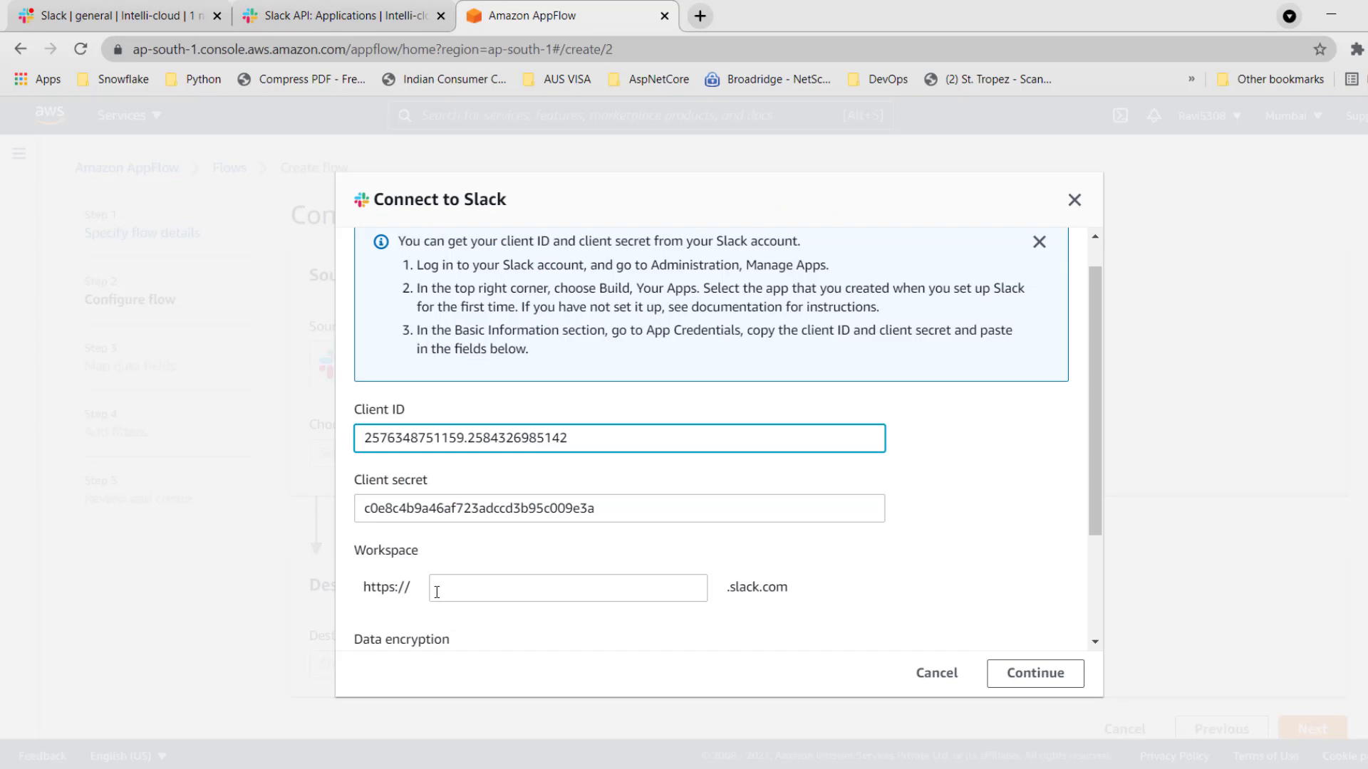
Copy the workspace name intelli-cloudgroup from the Slack workspace URL into the Workspace field of the AppFlow connection.
left_click(146, 16)
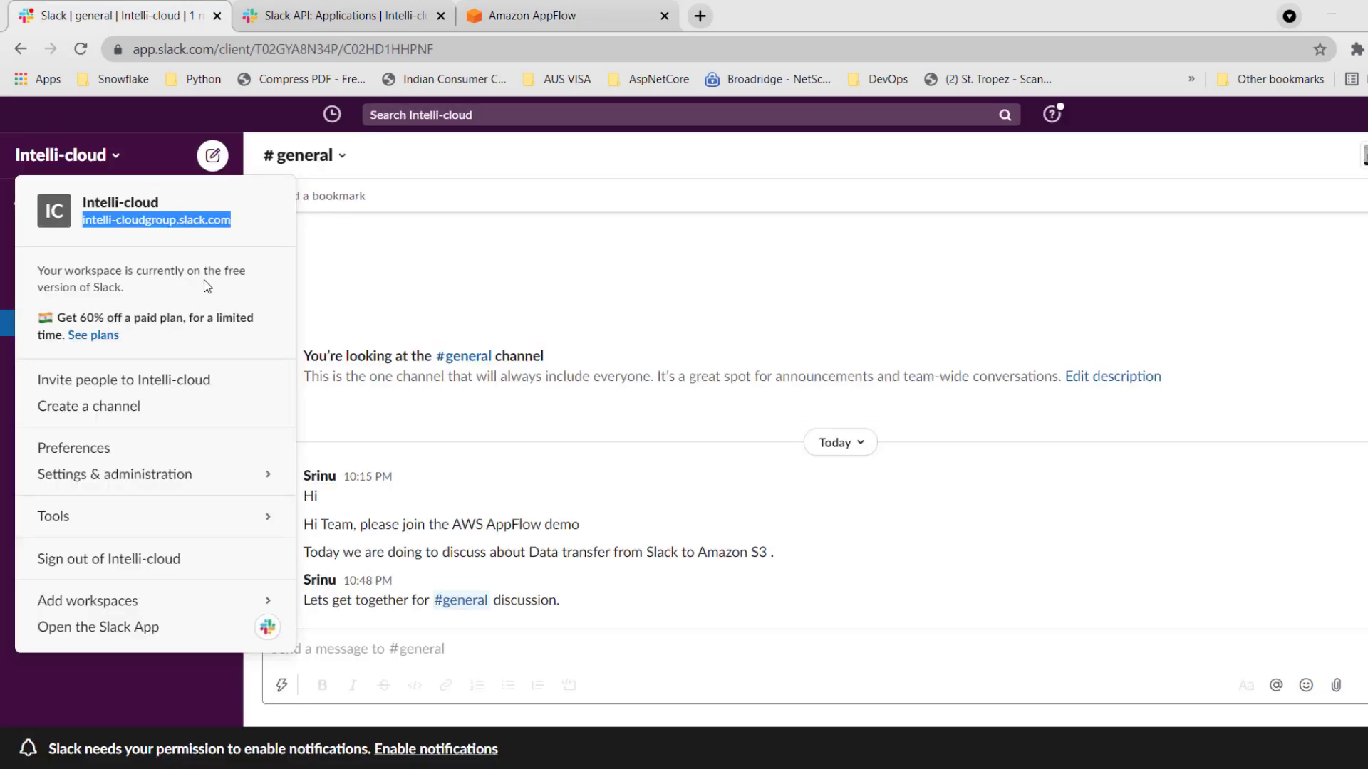
left_click(175, 222)
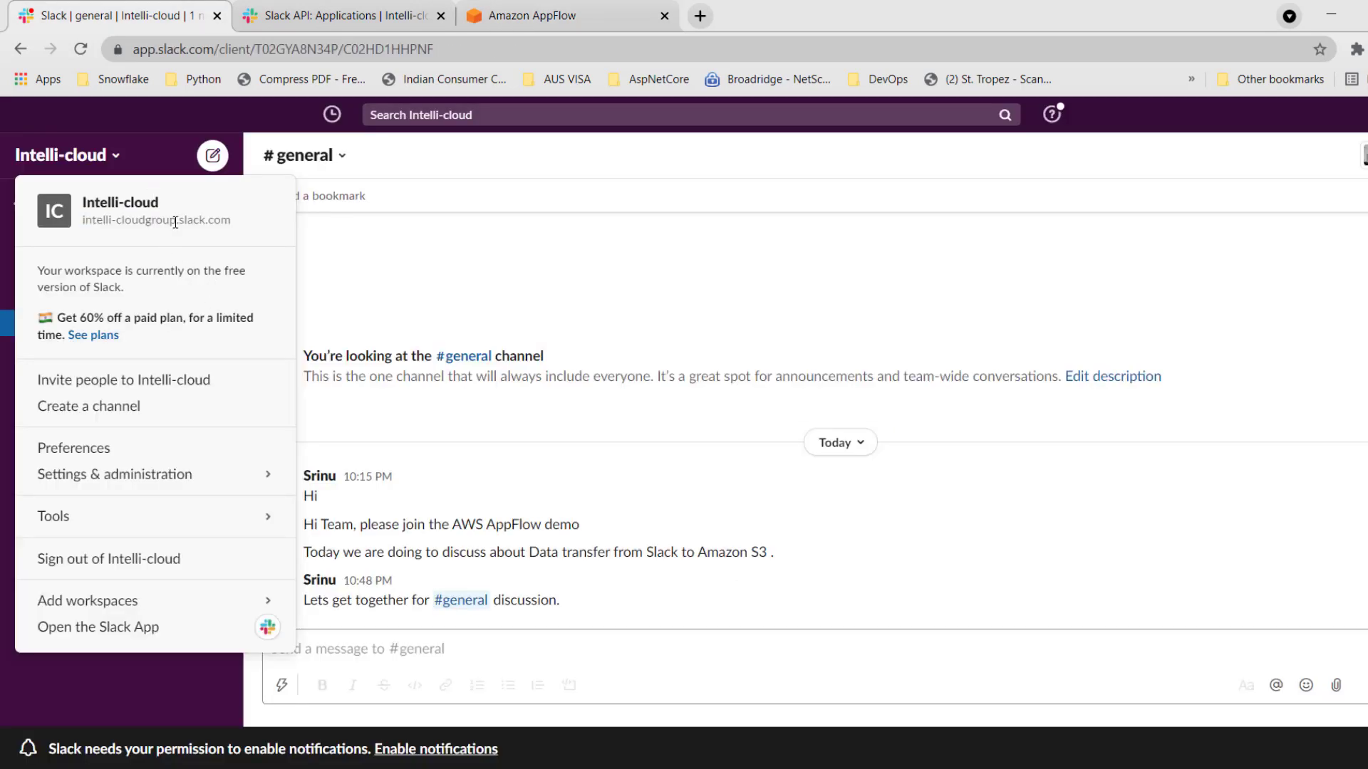
left_click_drag(176, 223, 84, 222)
key("ctrl+c")
left_click(535, 15)
left_click(540, 590)
key("ctrl+v")
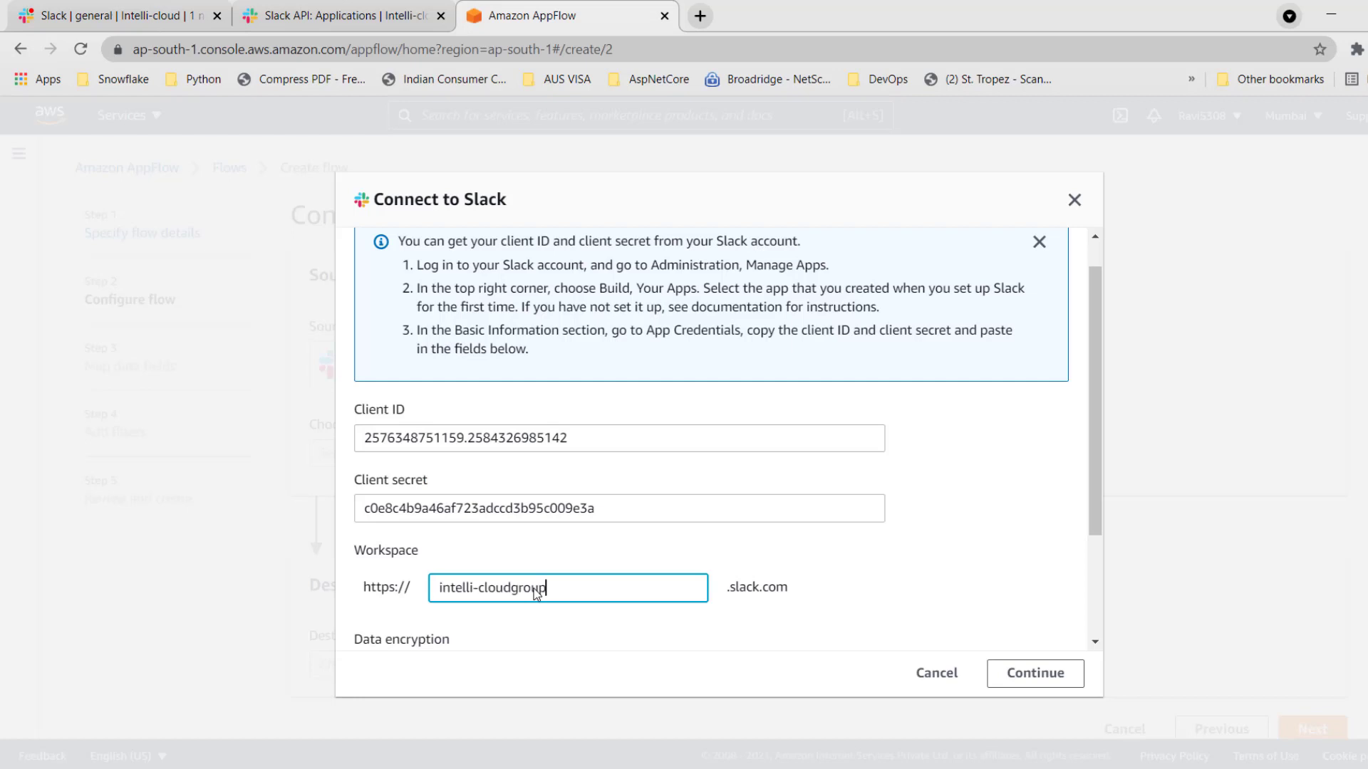
scroll(639, 586, "down", 3)
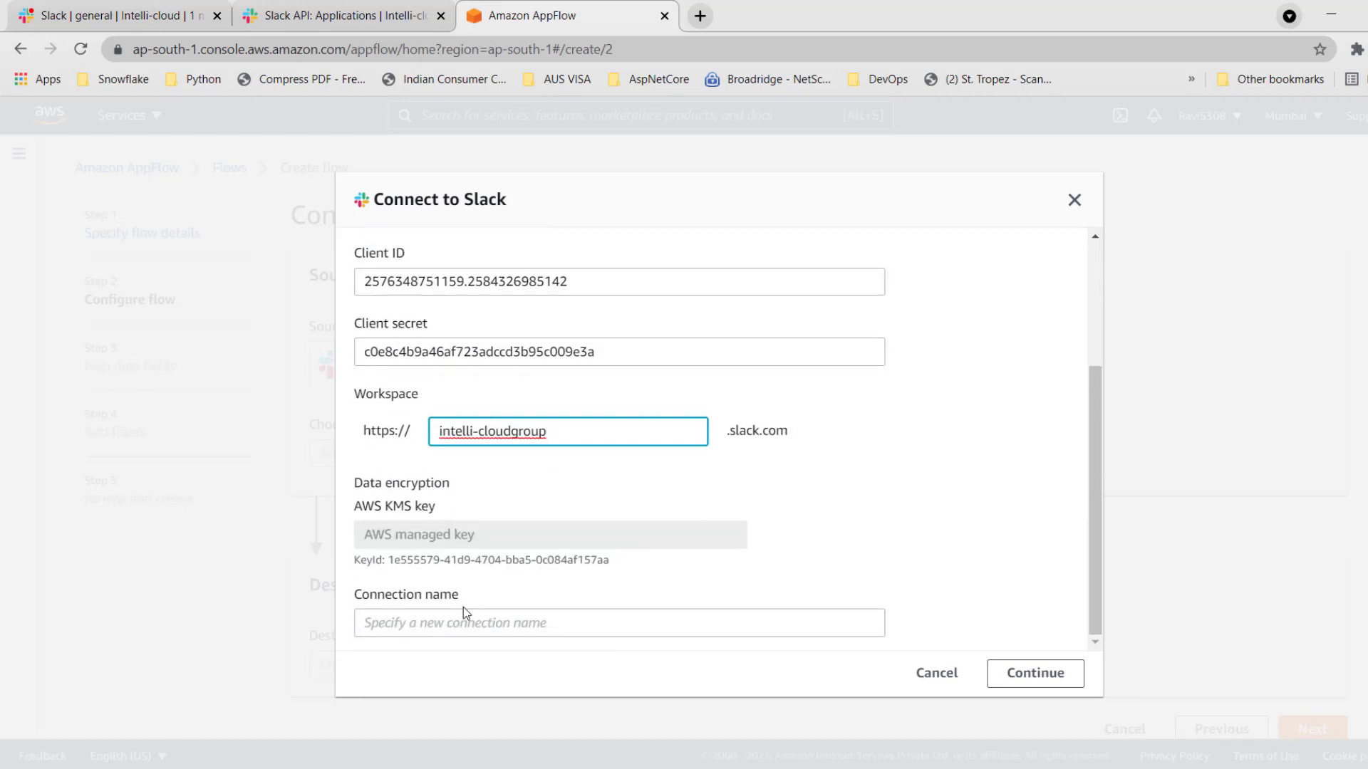
Name the connection SlackToS3 and allow Tets App to access the Intelli-cloud Slack workspace.
left_click(440, 624)
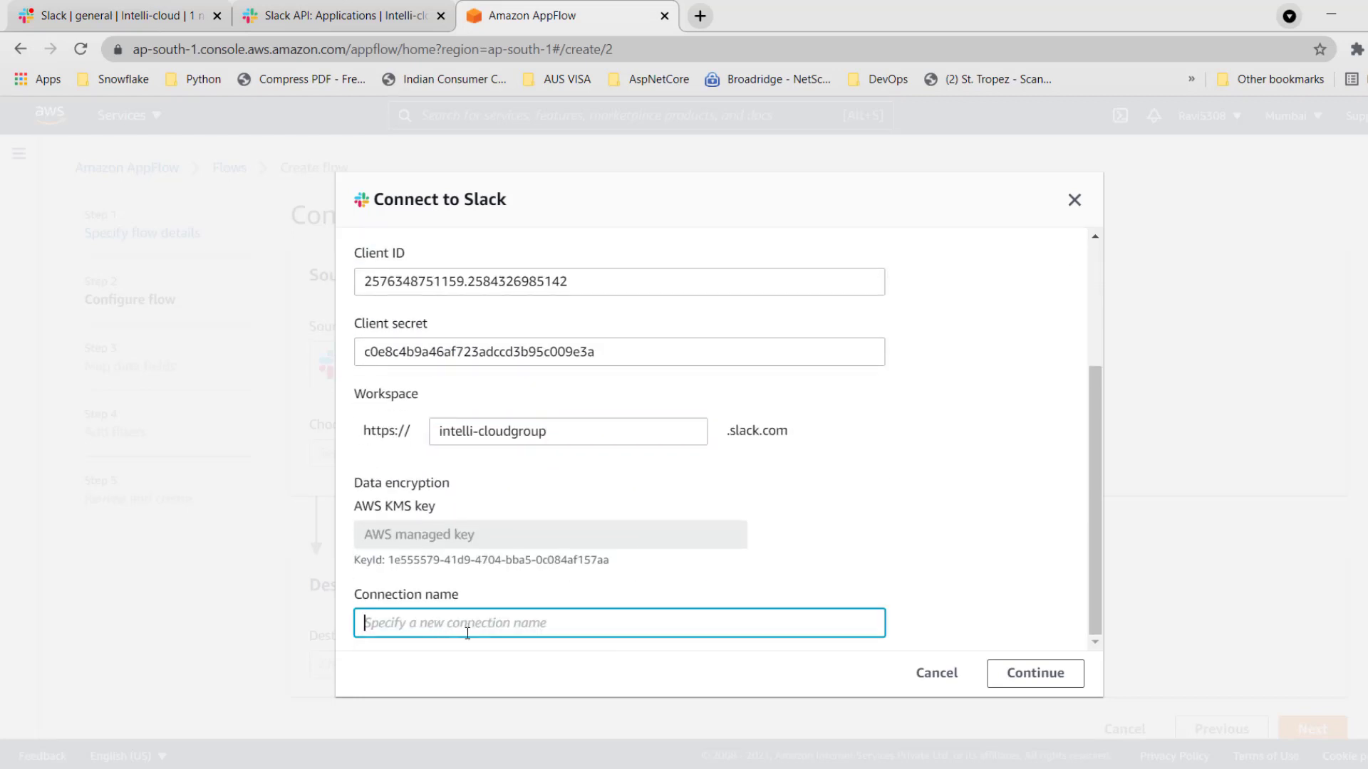
type("Slack")
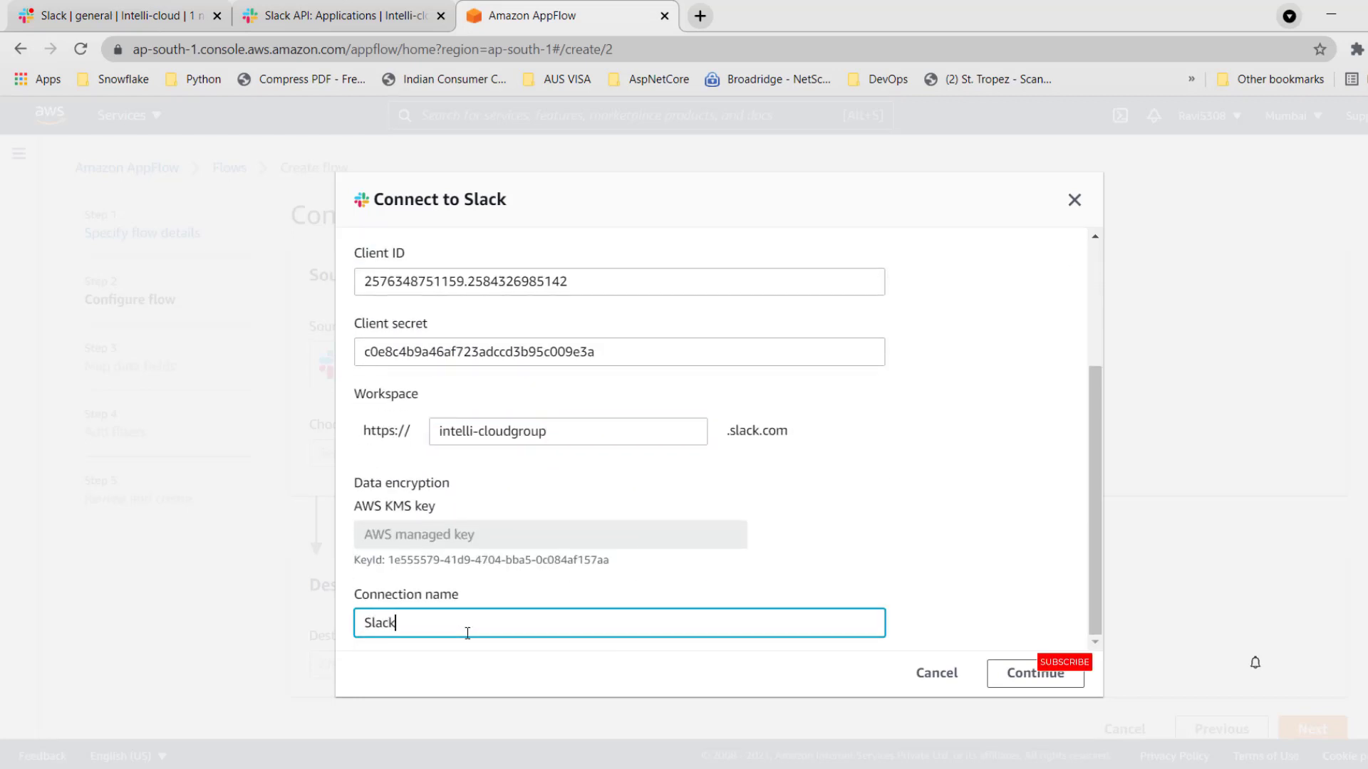
type("ToS3")
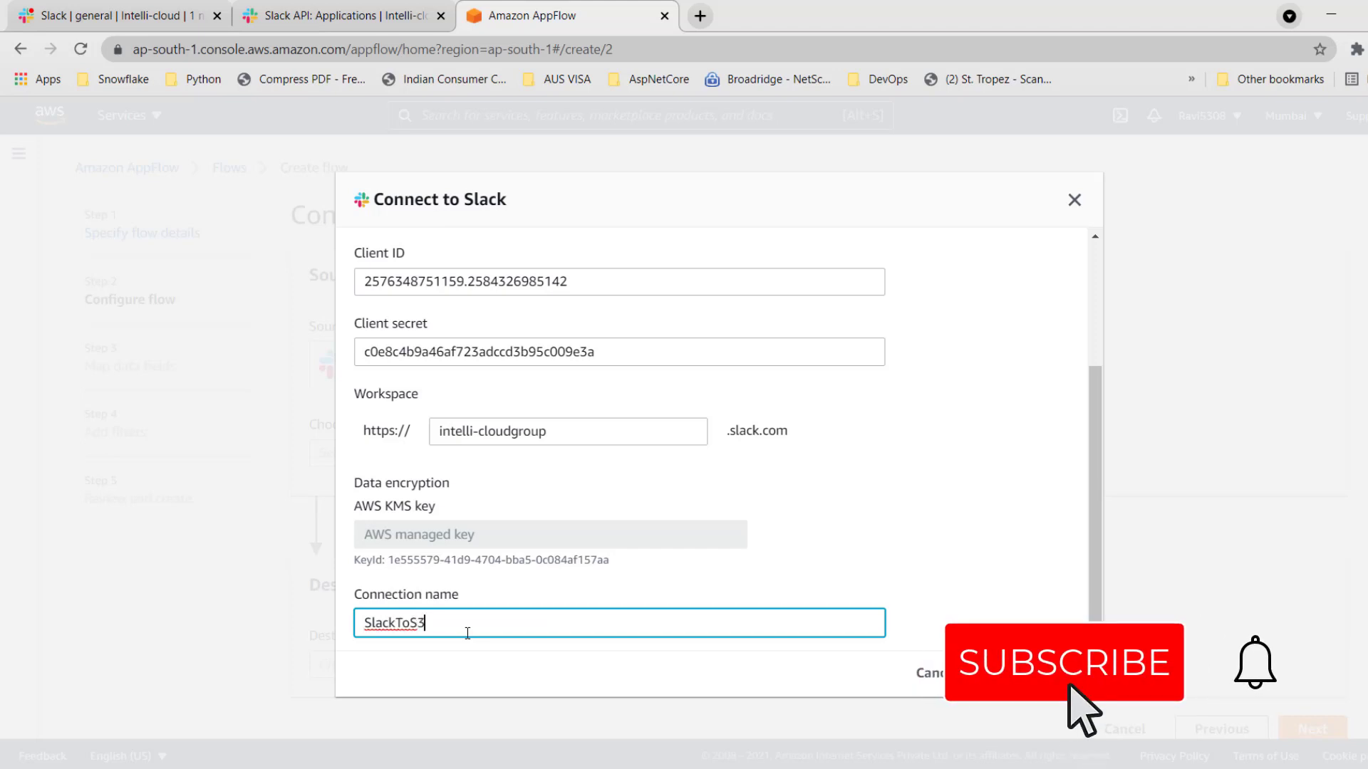
left_click(1011, 673)
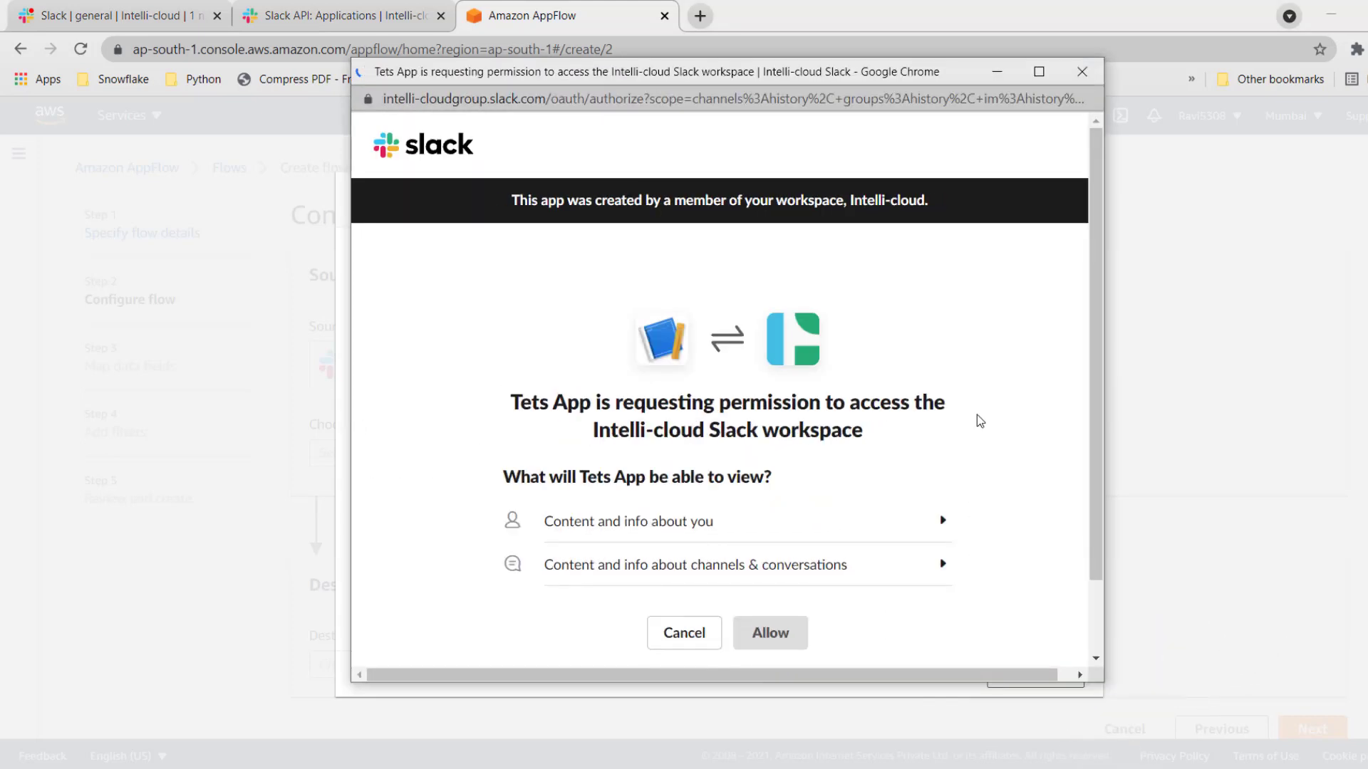
scroll(768, 454, "down", 1)
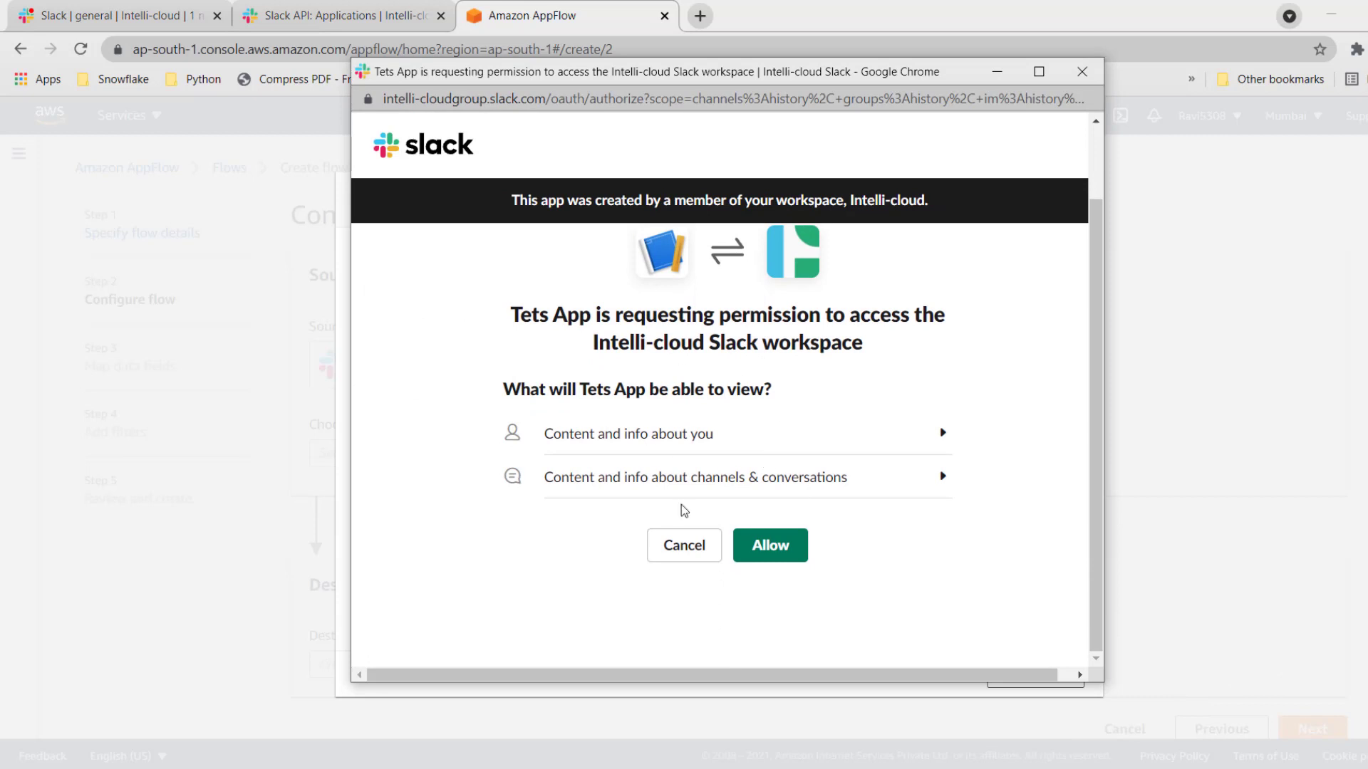
left_click(780, 554)
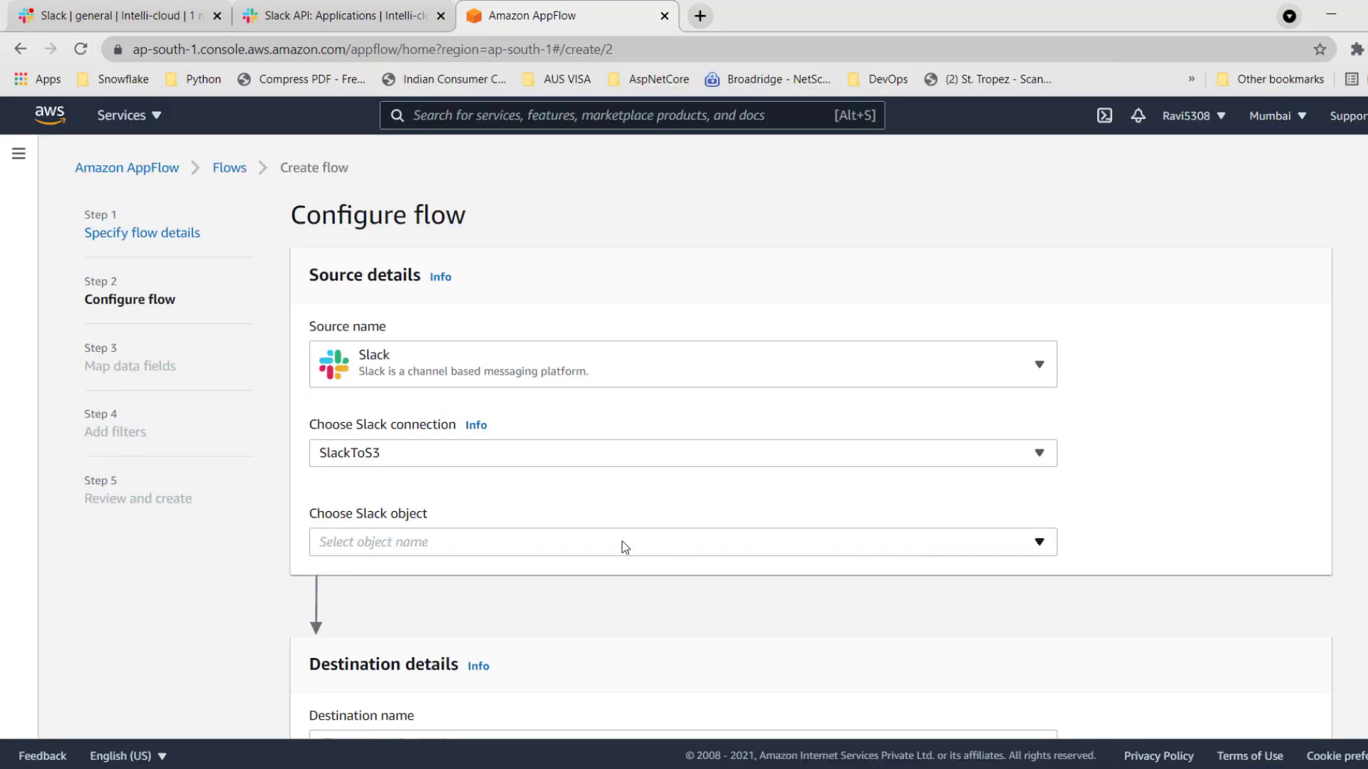
Choose Conversations as the Slack object and general as the Slack channel for the flow's source.
scroll(622, 547, "down", 2)
left_click(507, 437)
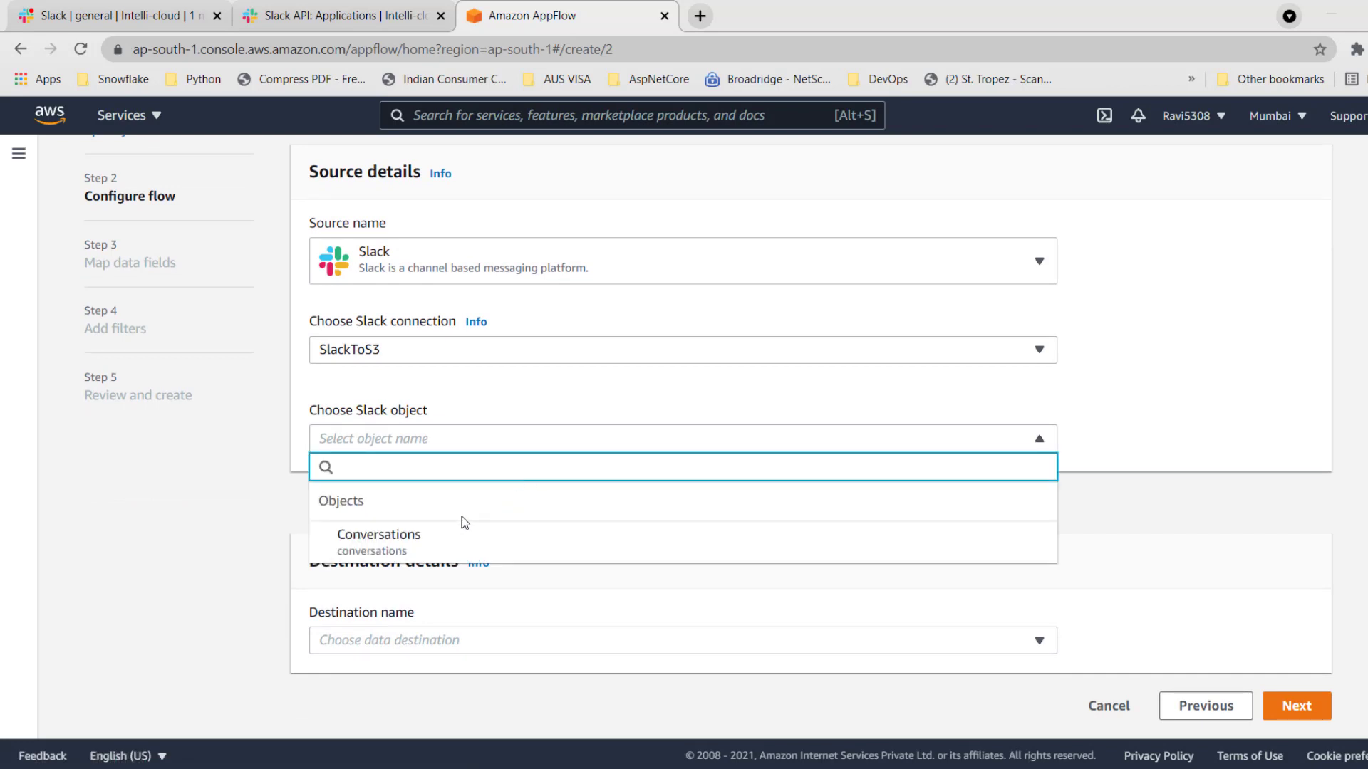
left_click(404, 543)
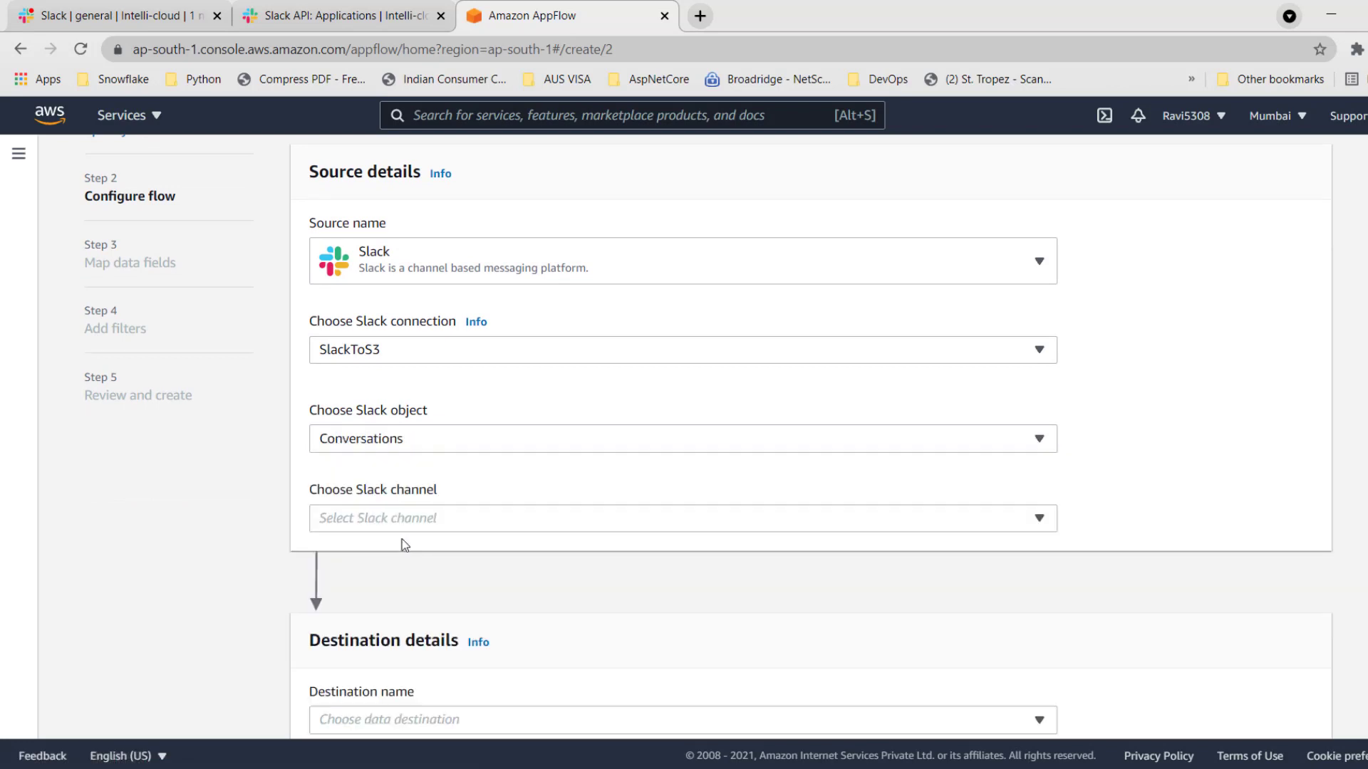
left_click(493, 518)
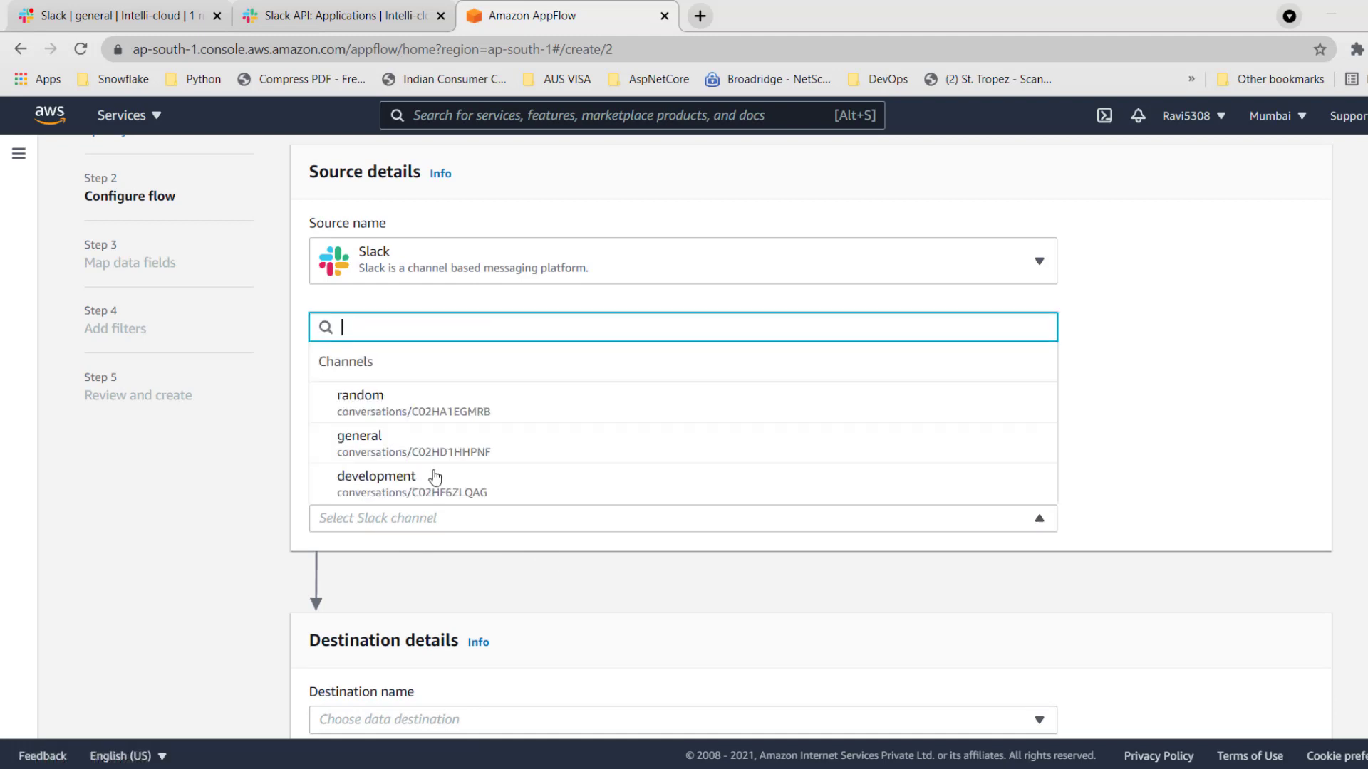
left_click(366, 446)
Set the flow's destination to Amazon S3 with the bucket ravi-snowflake-bucket and the bucket prefix Slack.
scroll(566, 627, "down", 1)
left_click(566, 642)
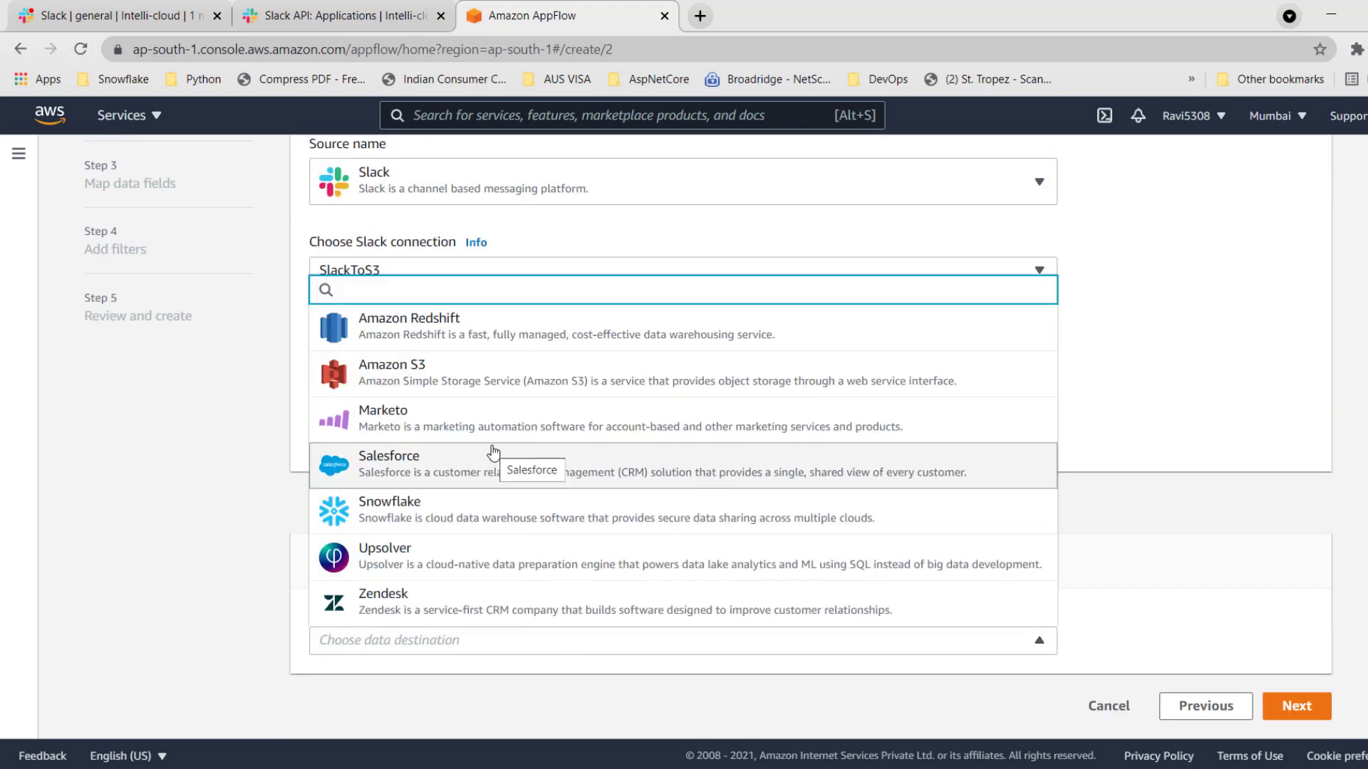
left_click(438, 379)
scroll(590, 519, "down", 2)
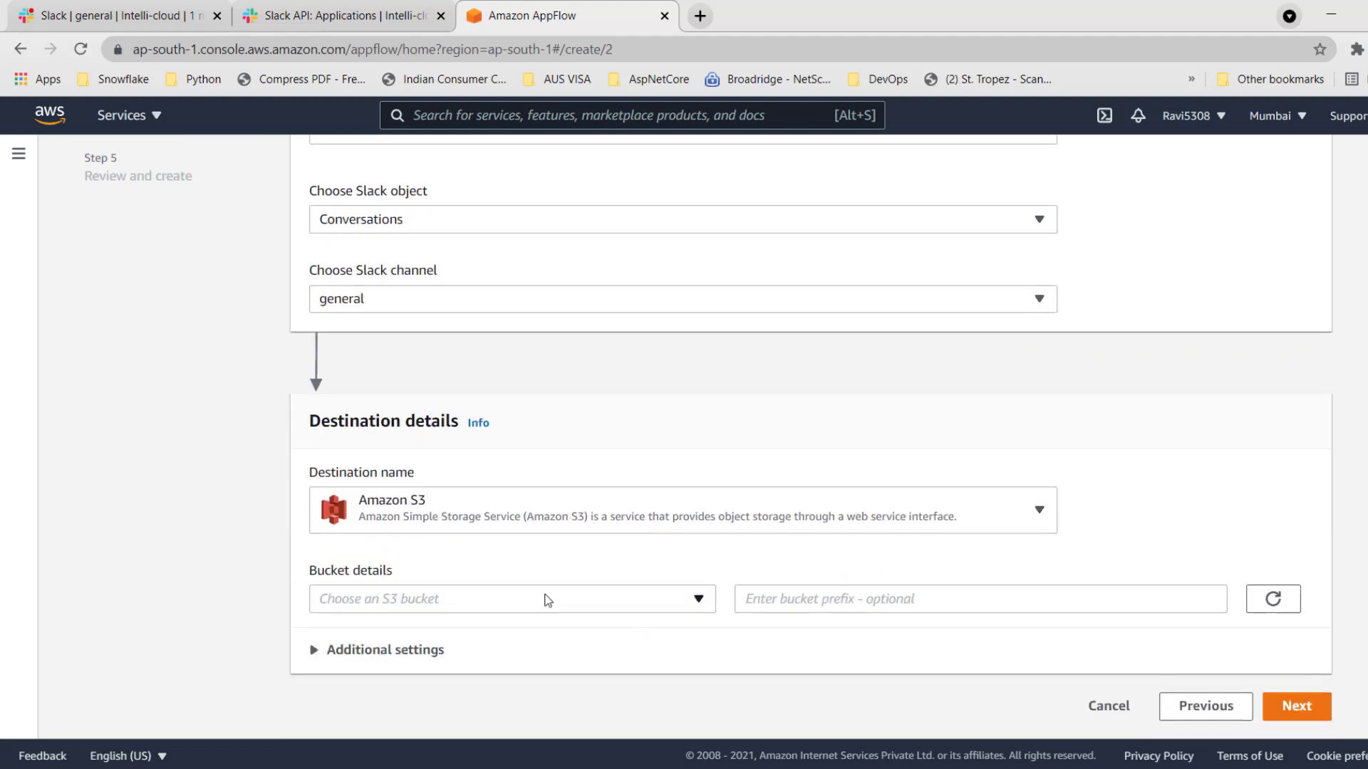
left_click(676, 605)
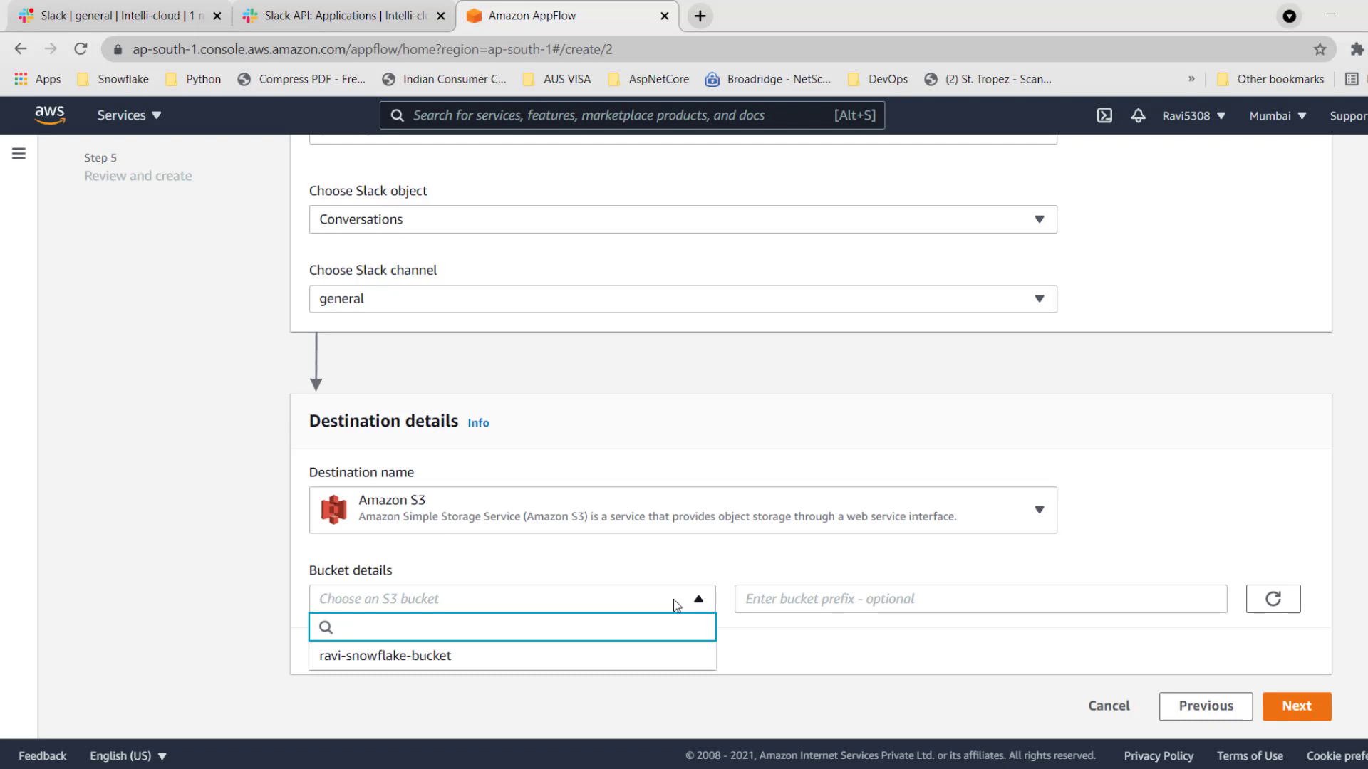
left_click(410, 657)
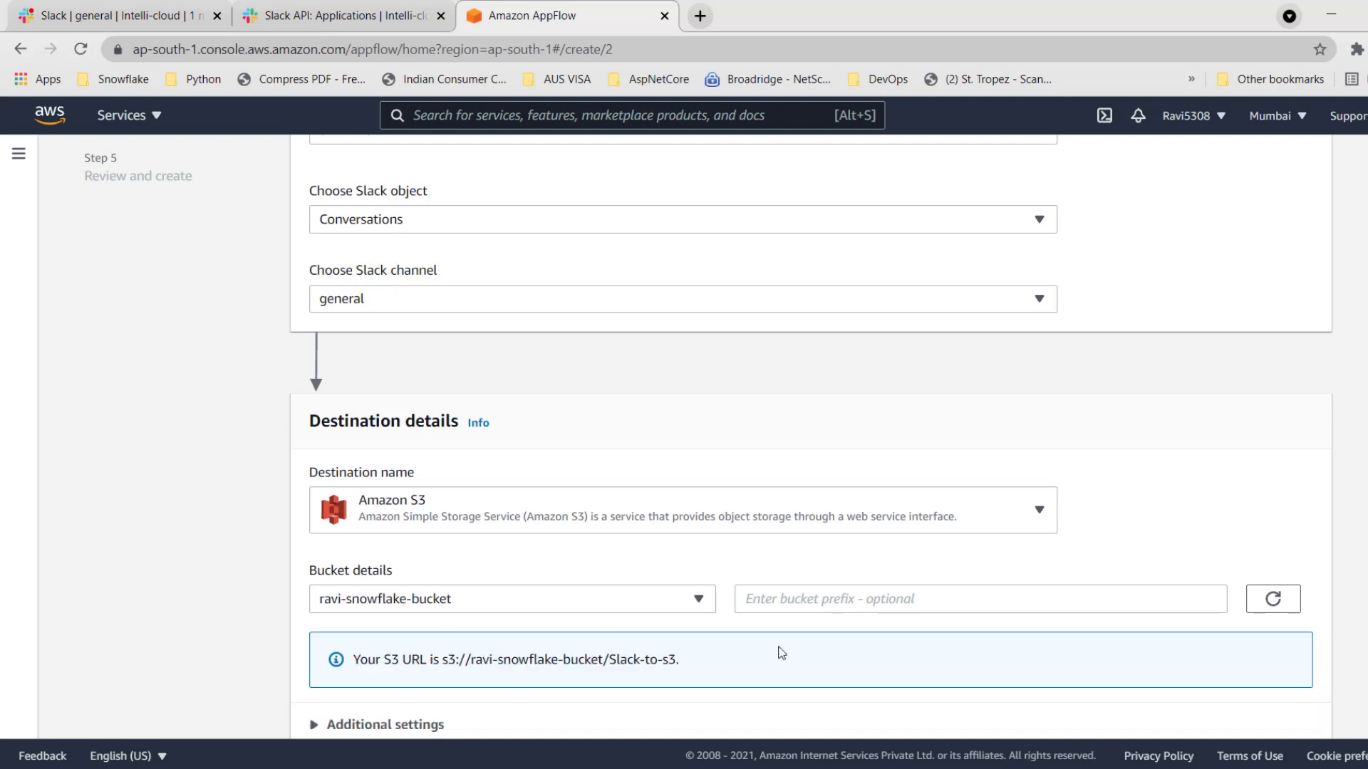
left_click(874, 600)
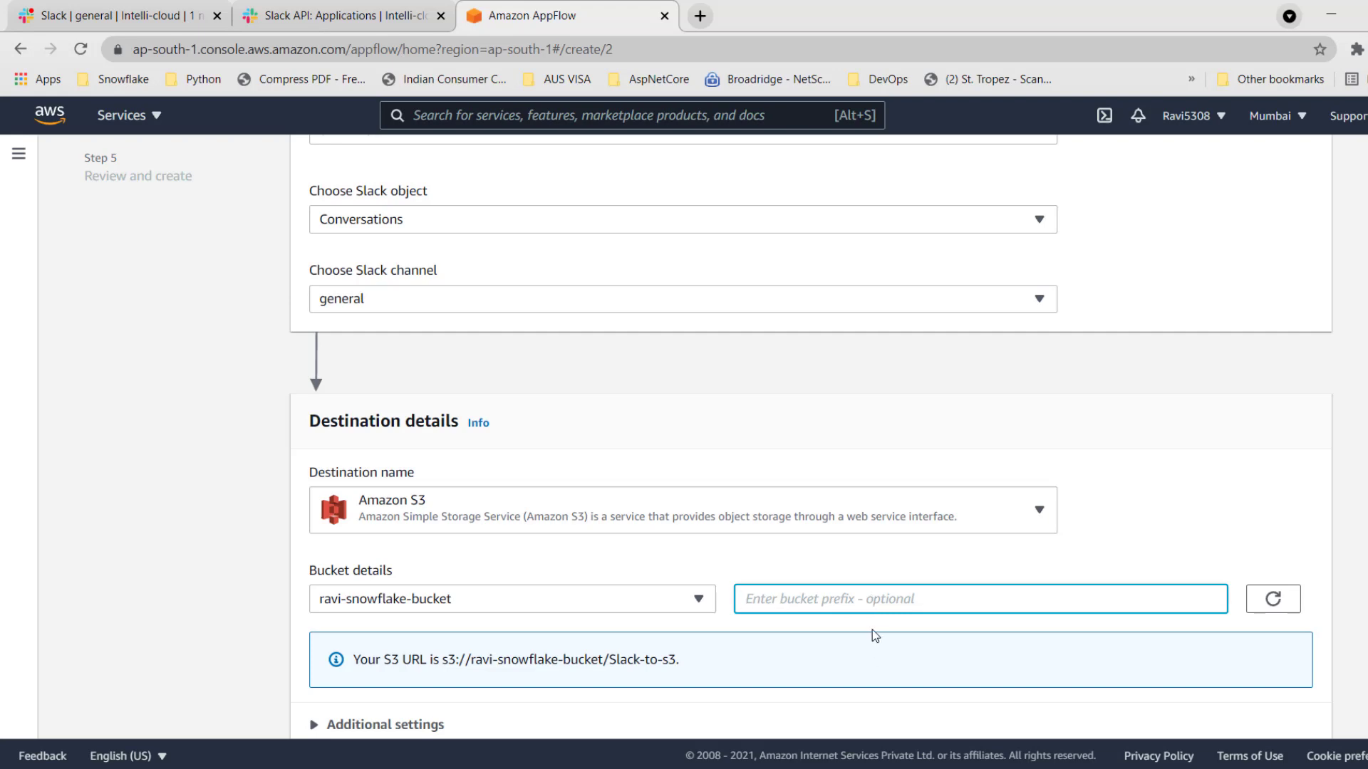
type("Slack")
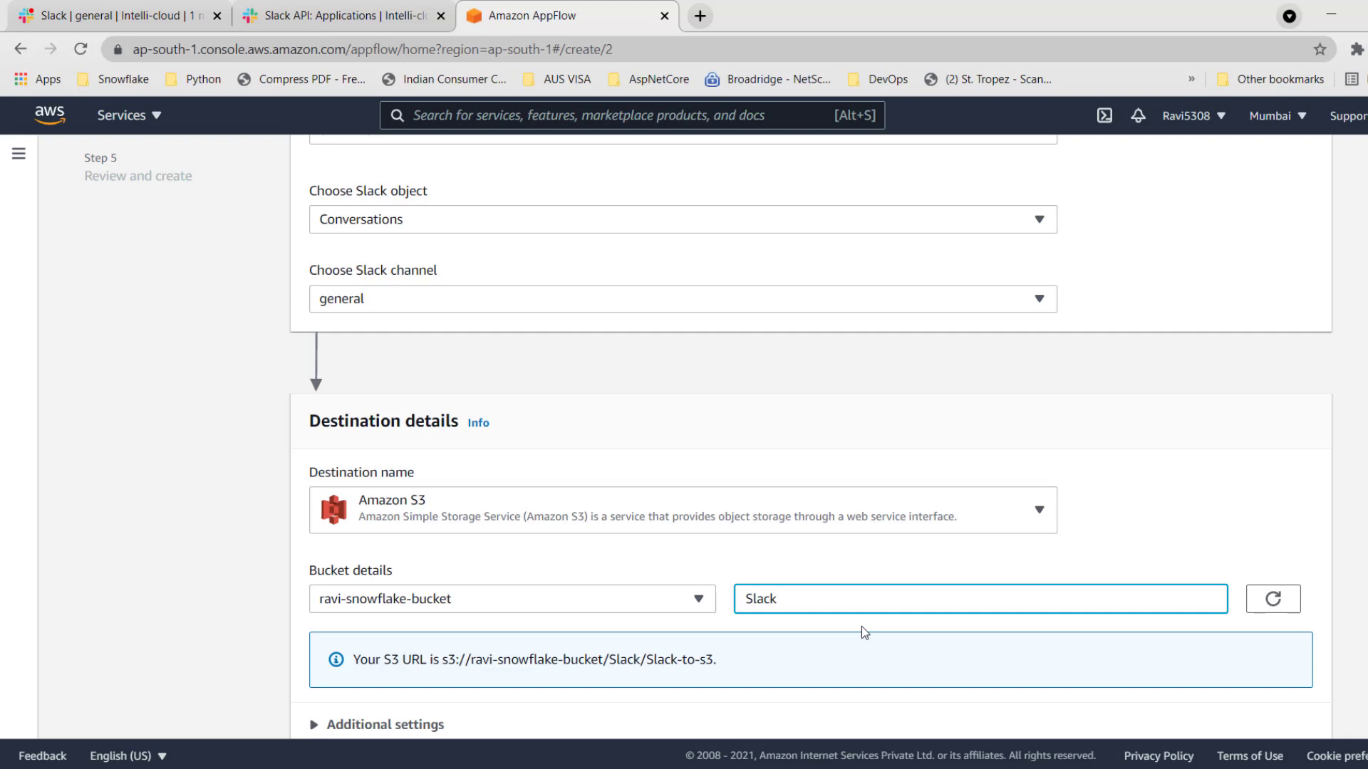
scroll(772, 595, "down", 2)
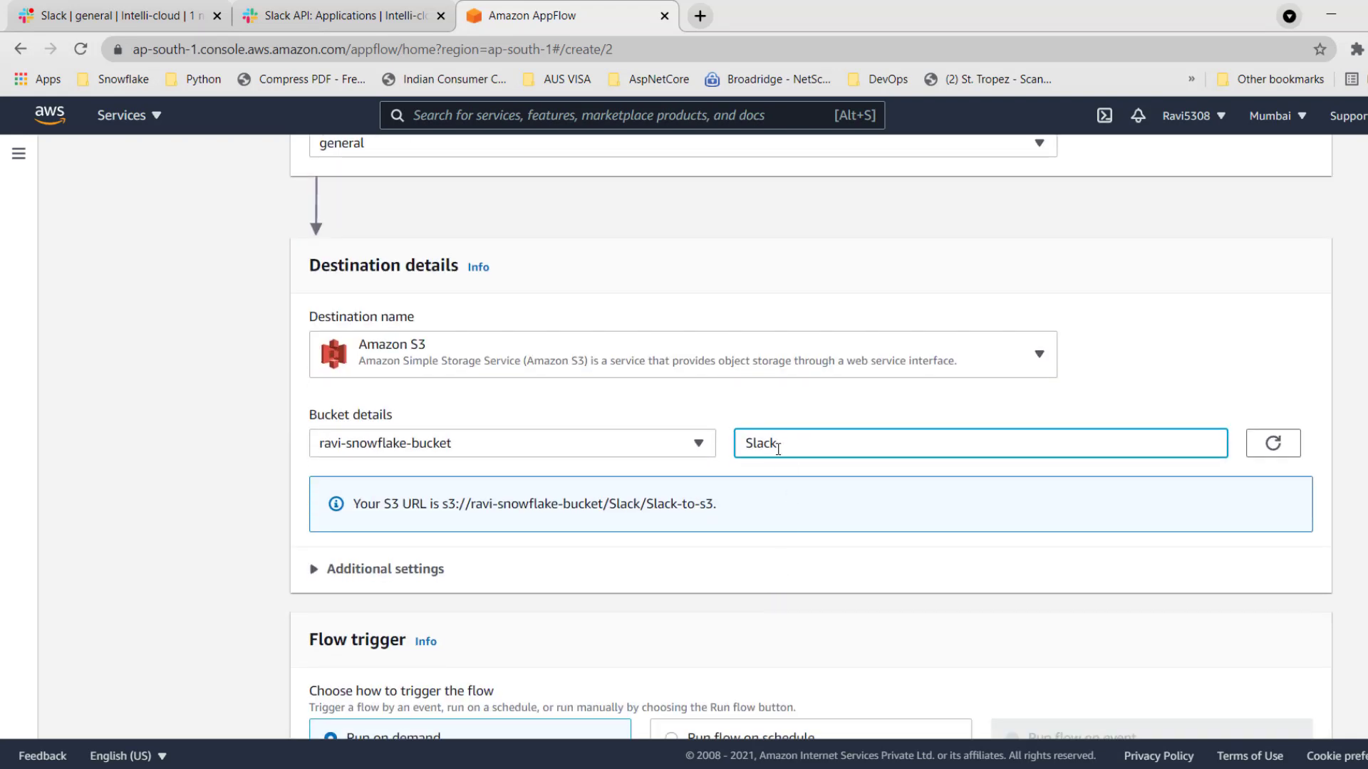
left_click_drag(729, 505, 445, 508)
Review the additional S3 settings and flow trigger options, keep JSON format and Run on demand, and continue to field mapping.
scroll(677, 596, "down", 2)
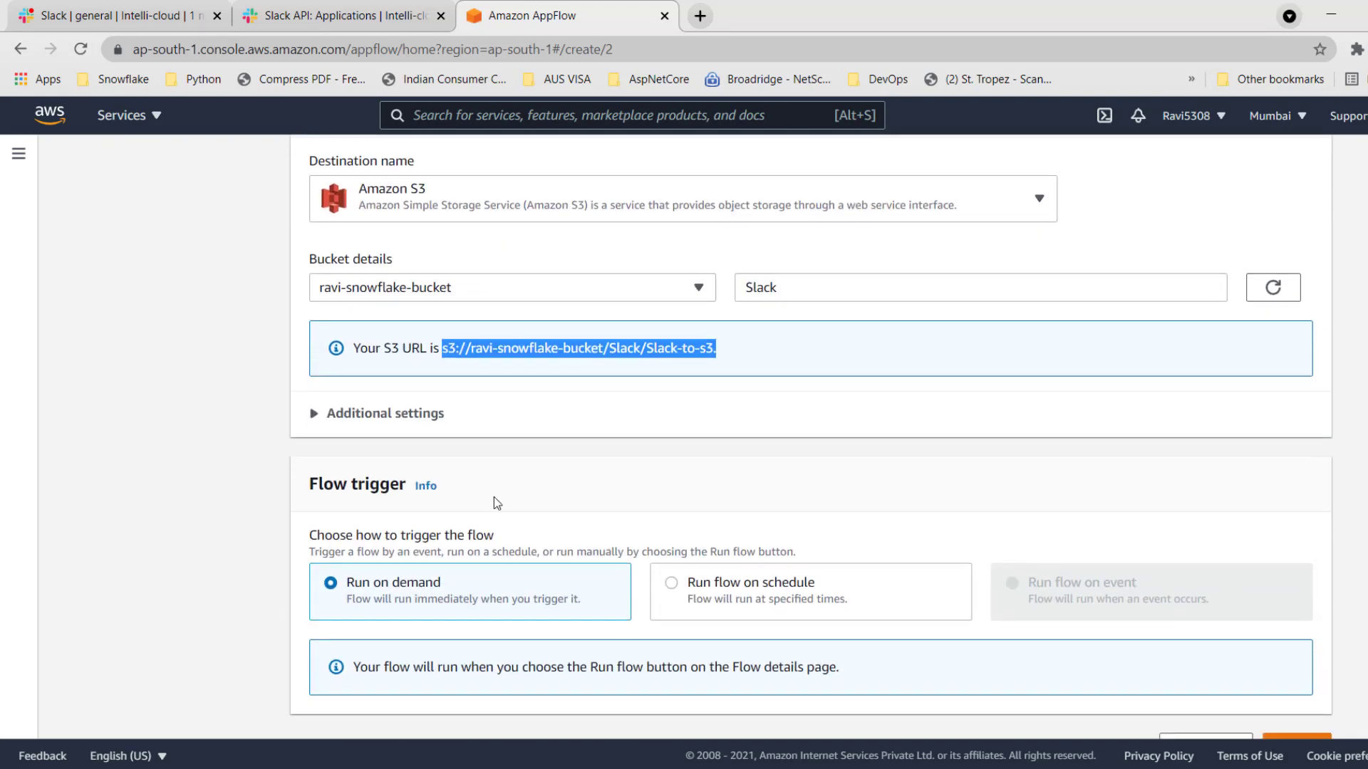
left_click(401, 415)
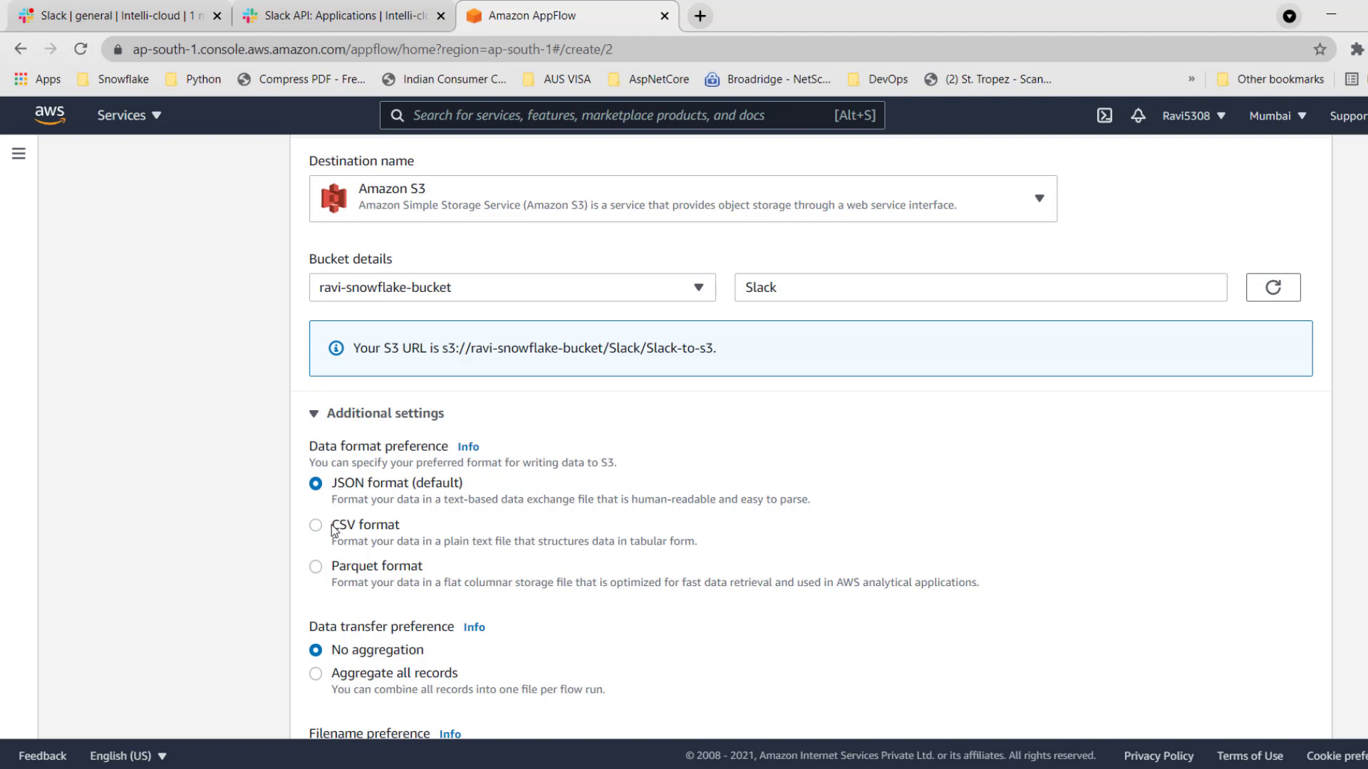
scroll(349, 580, "down", 2)
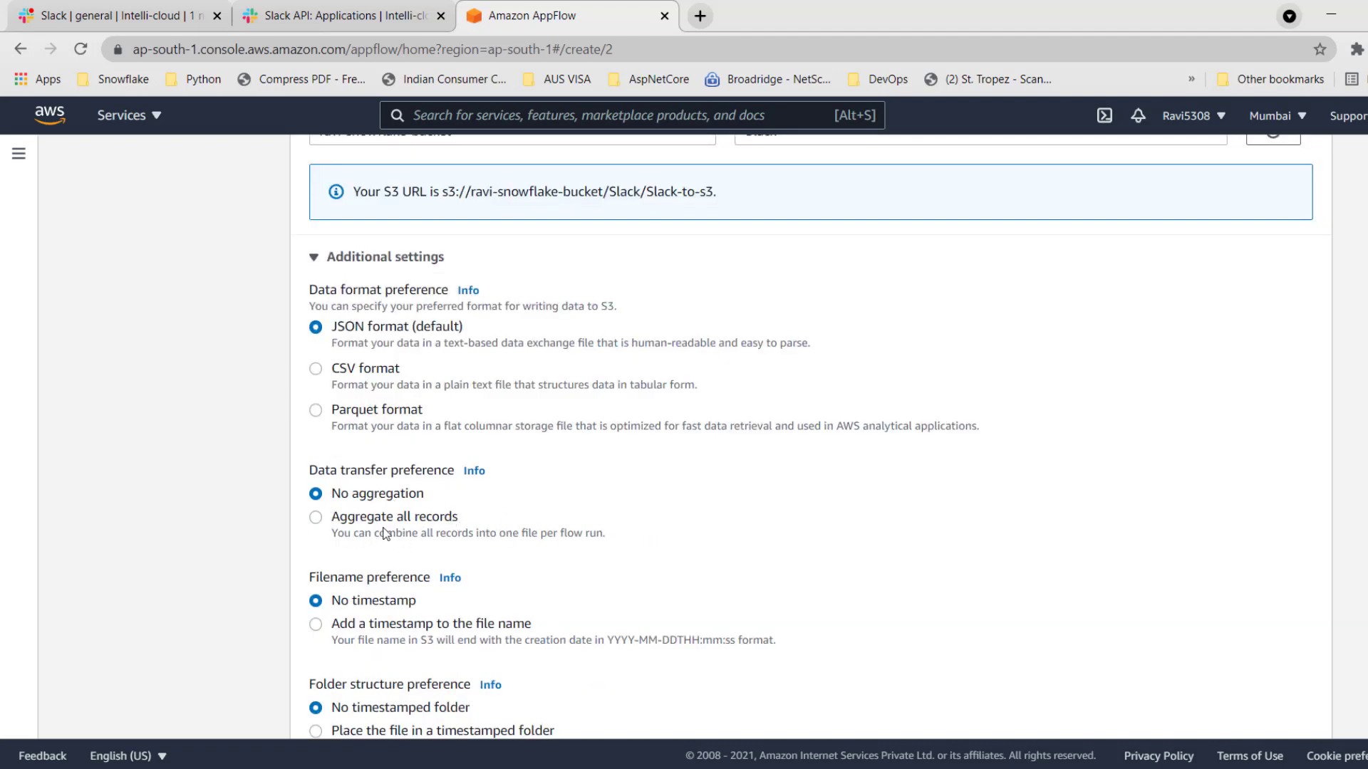
scroll(505, 524, "down", 4)
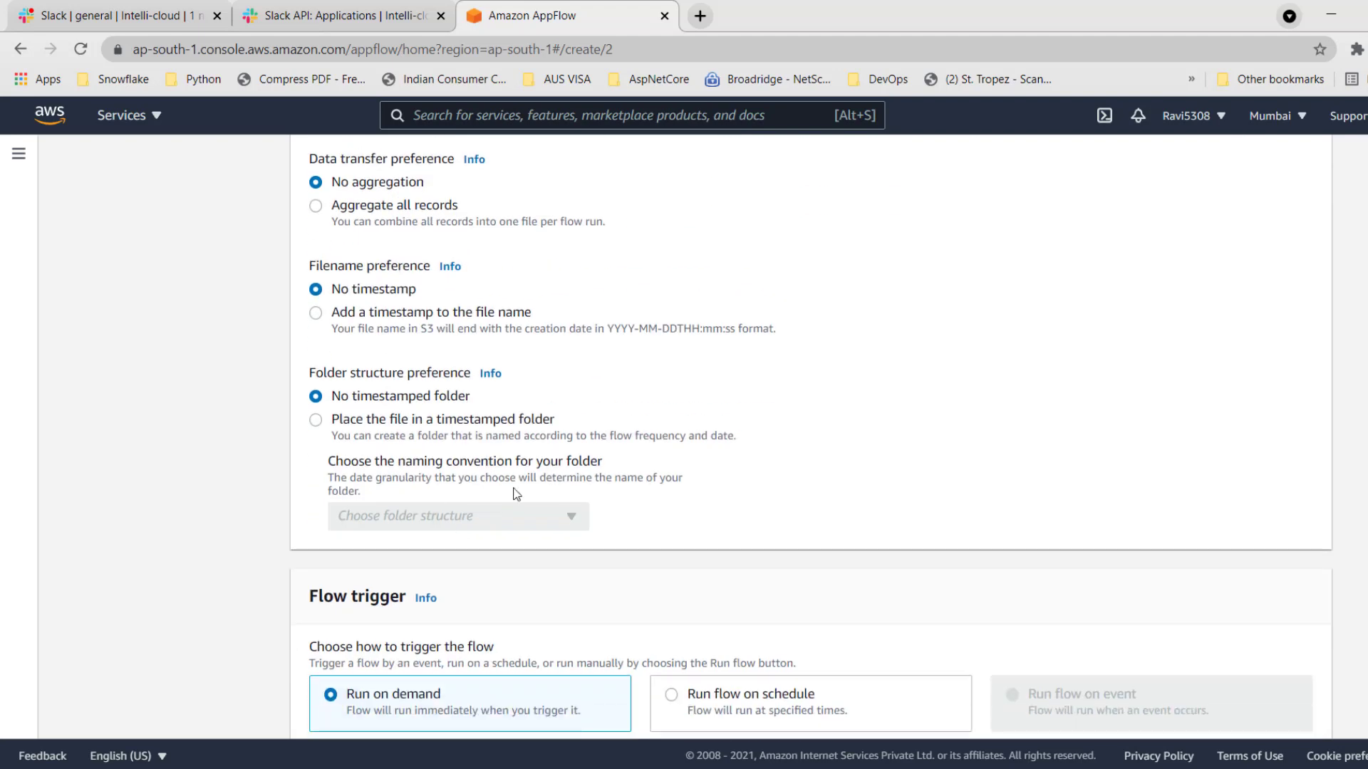
scroll(520, 497, "down", 2)
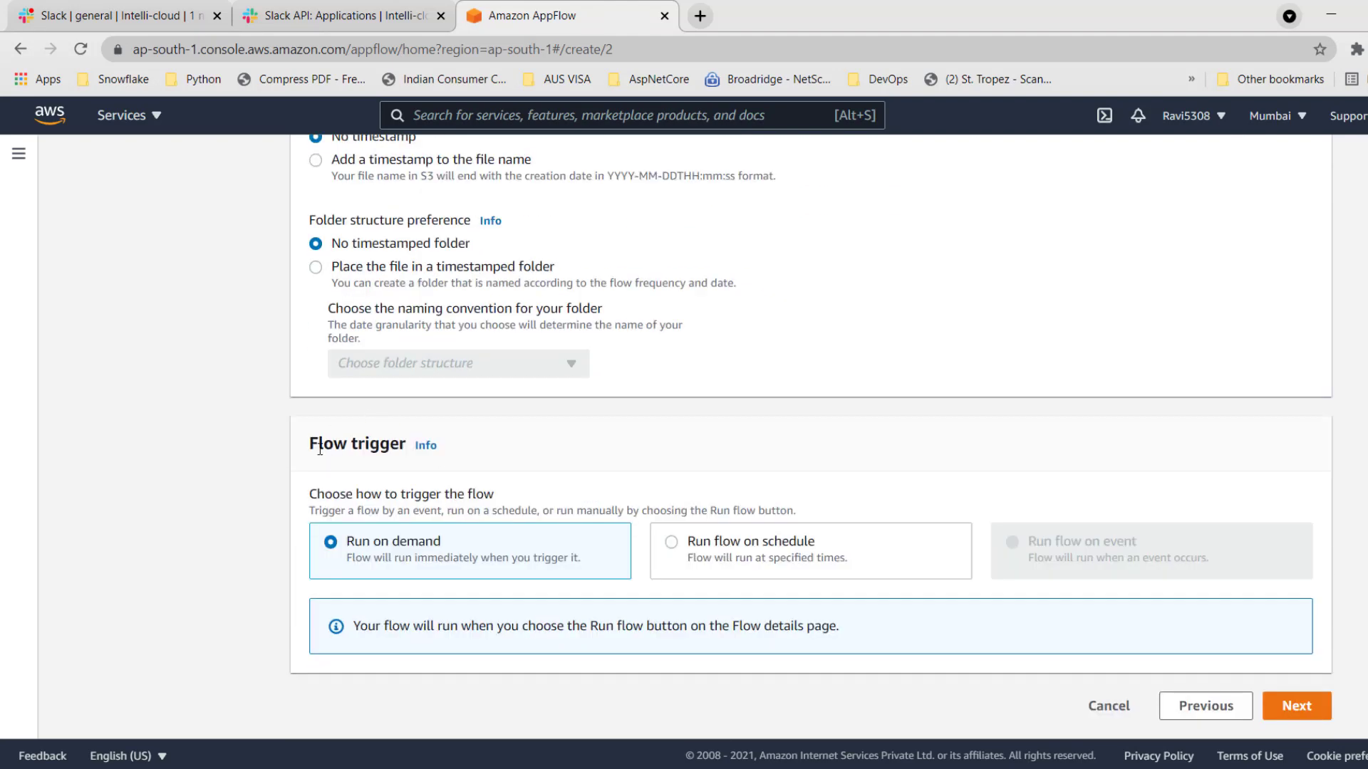
left_click_drag(309, 445, 410, 446)
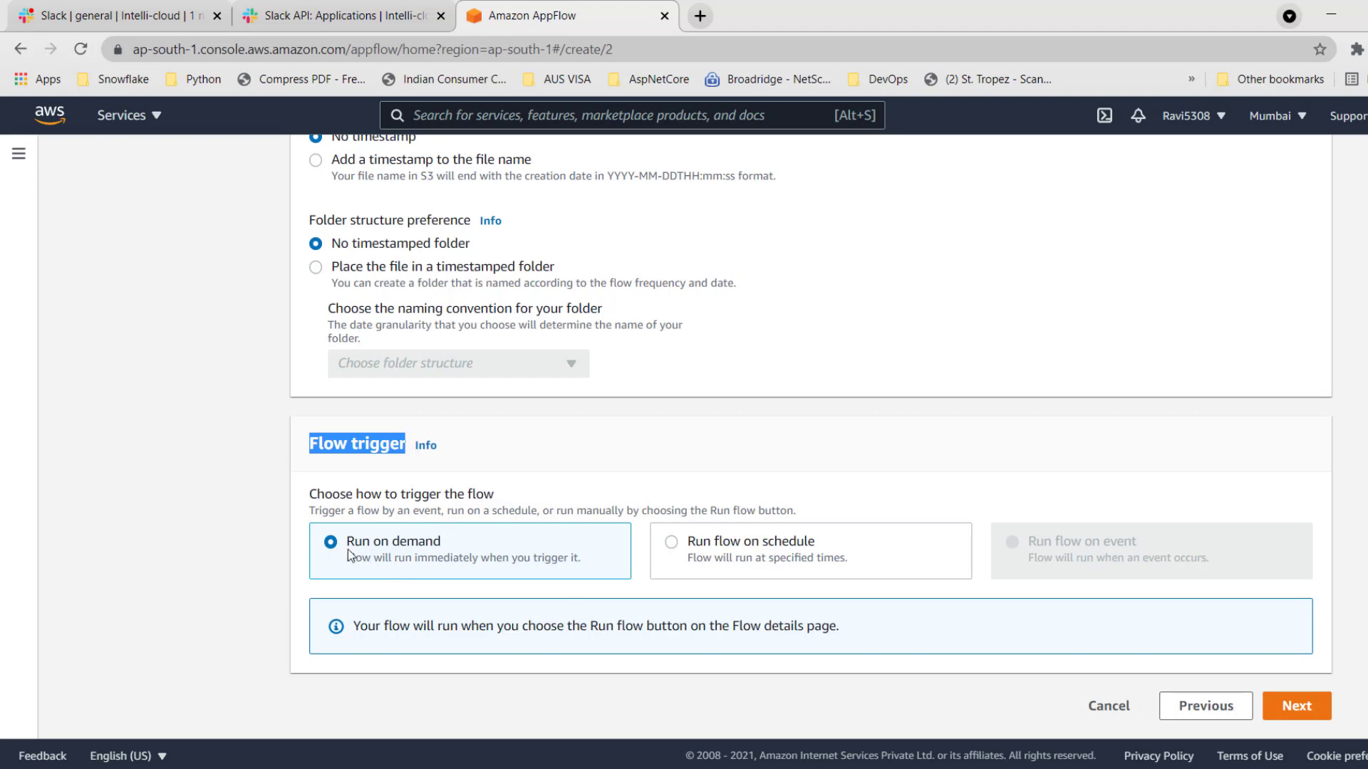
left_click(1296, 706)
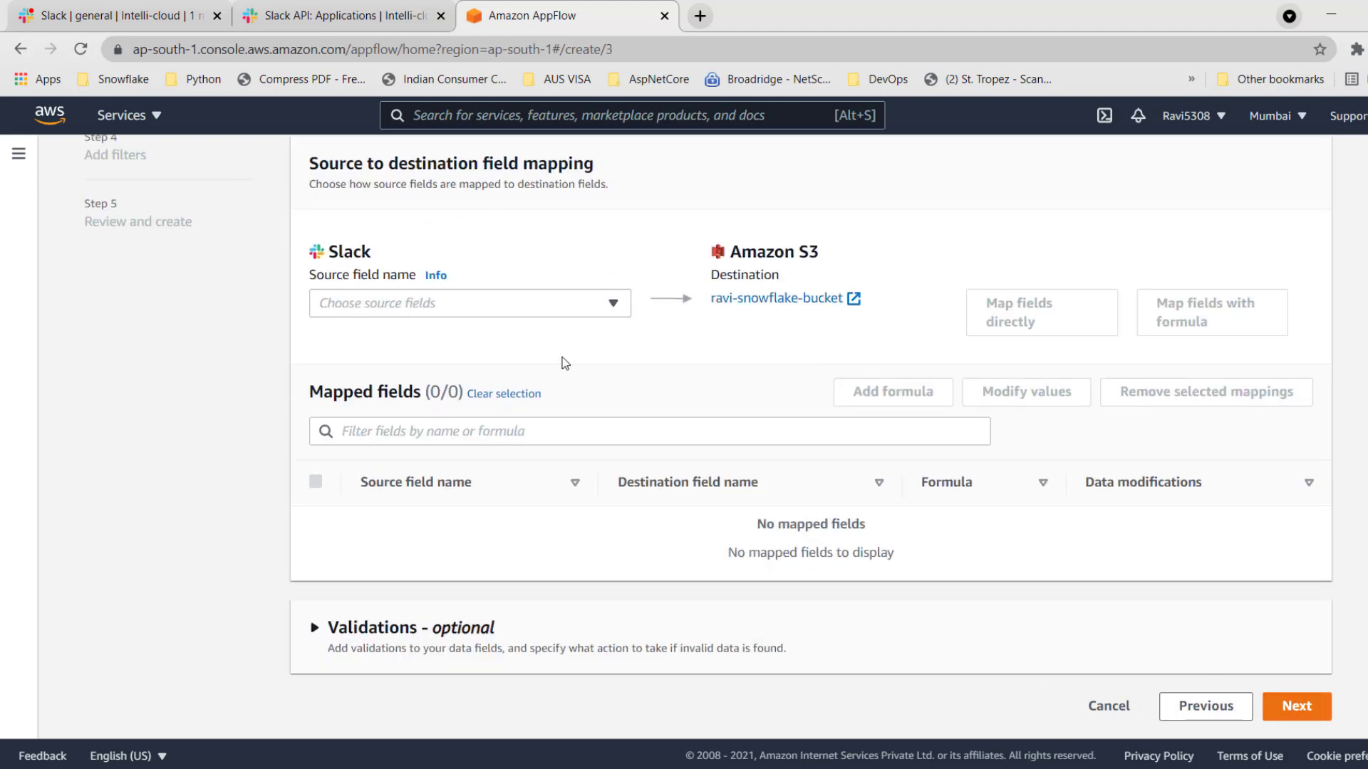
Open the Slack source field list and look through the fields available for mapping.
left_click(536, 308)
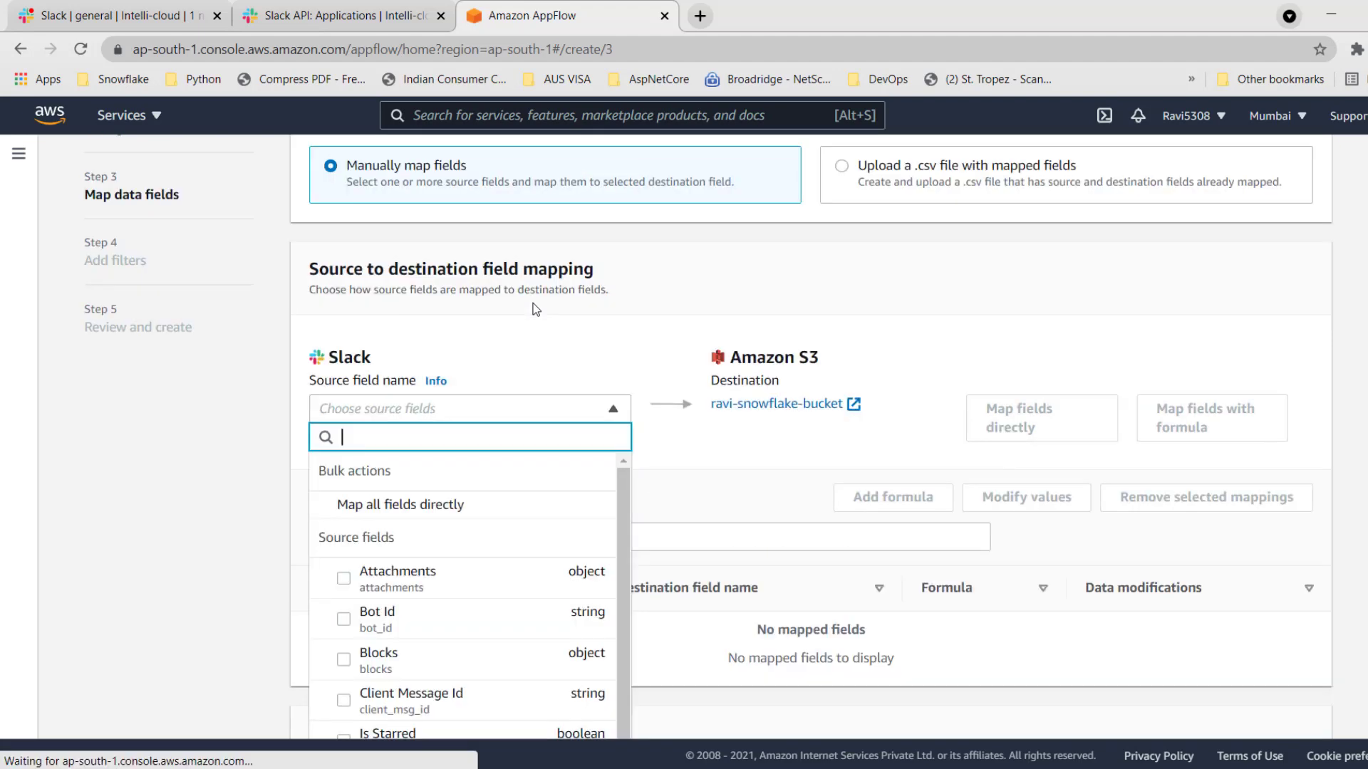
scroll(504, 570, "down", 2)
scroll(504, 614, "down", 6)
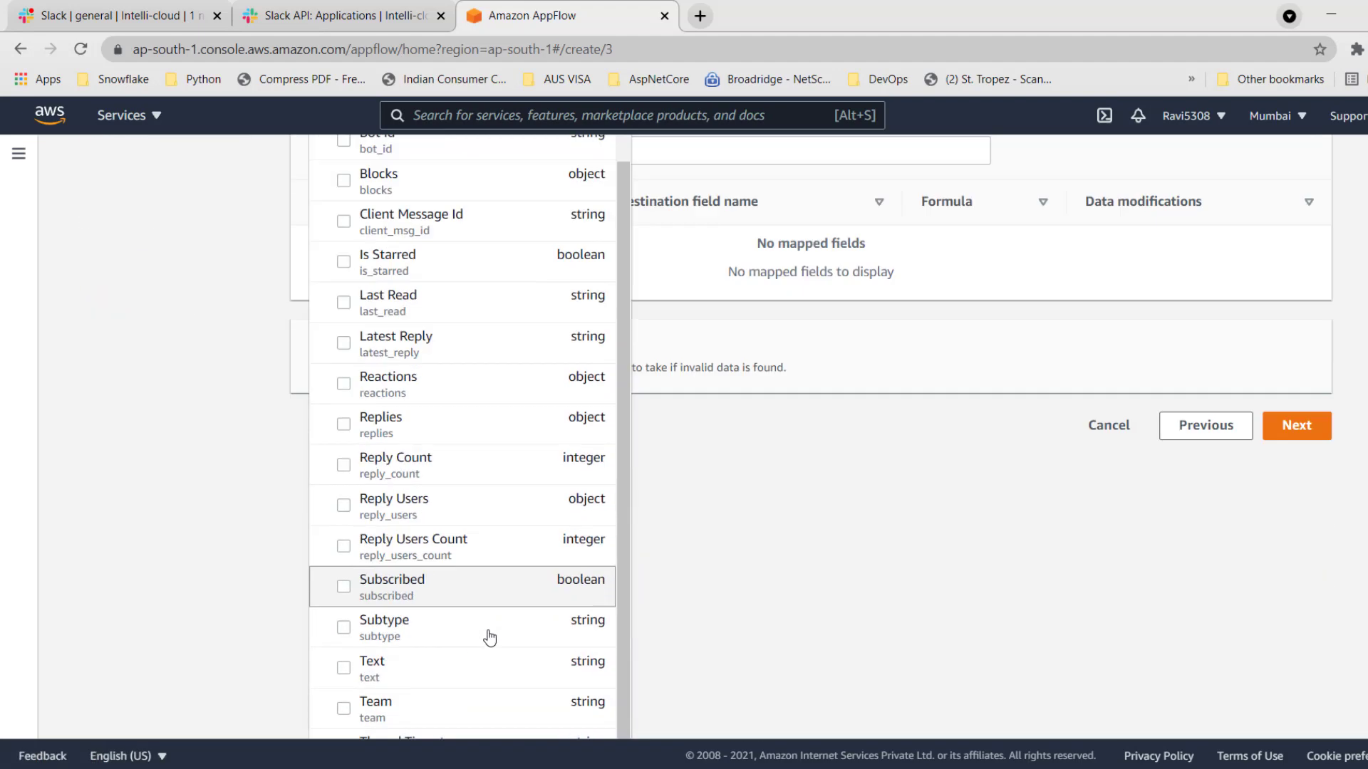
scroll(470, 599, "up", 10)
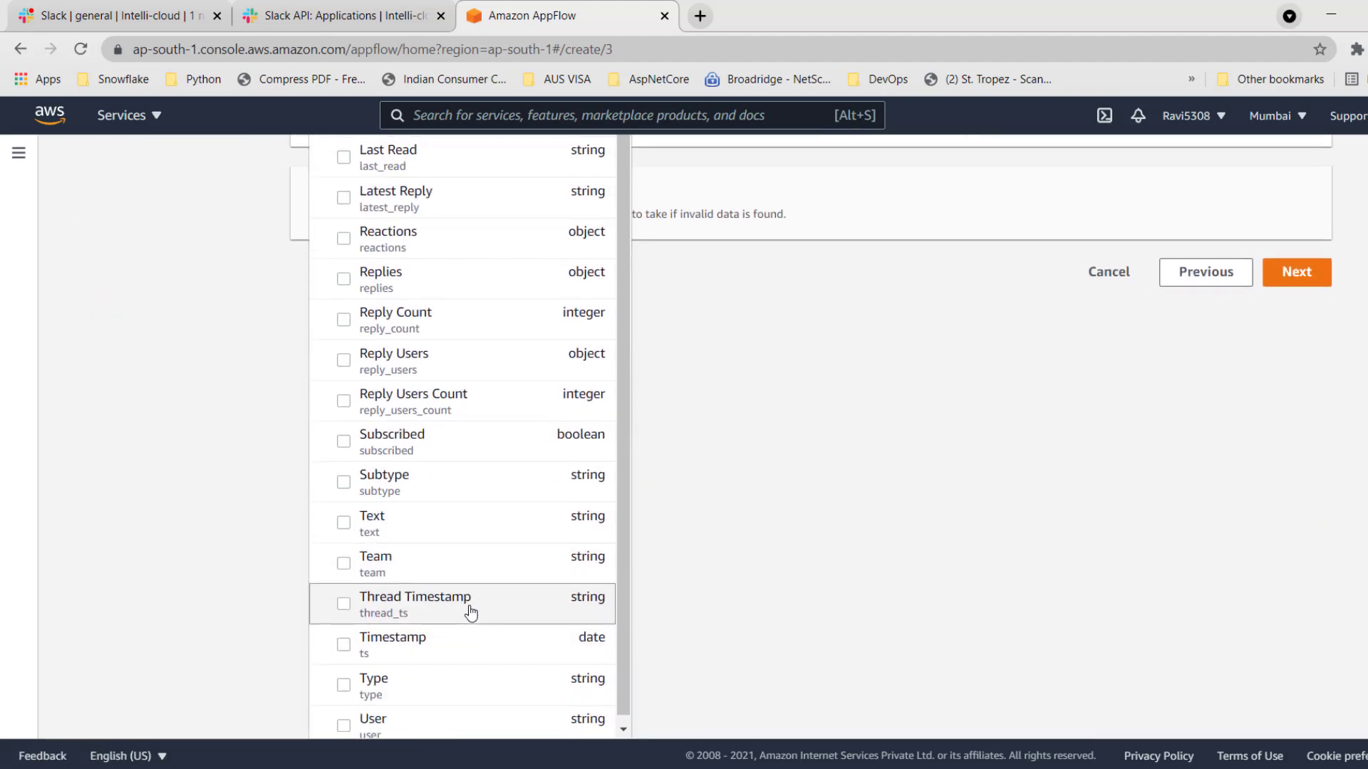
scroll(427, 620, "down", 2)
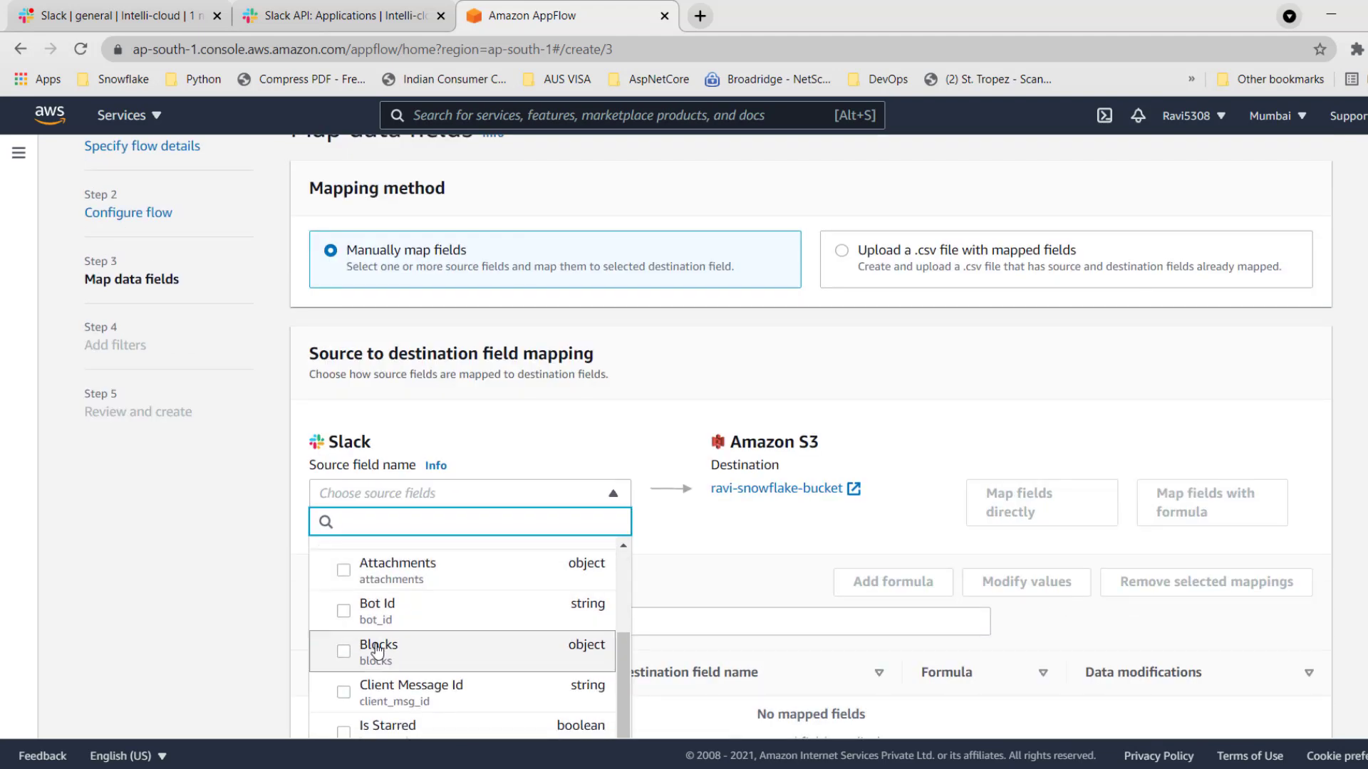
scroll(372, 613, "down", 2)
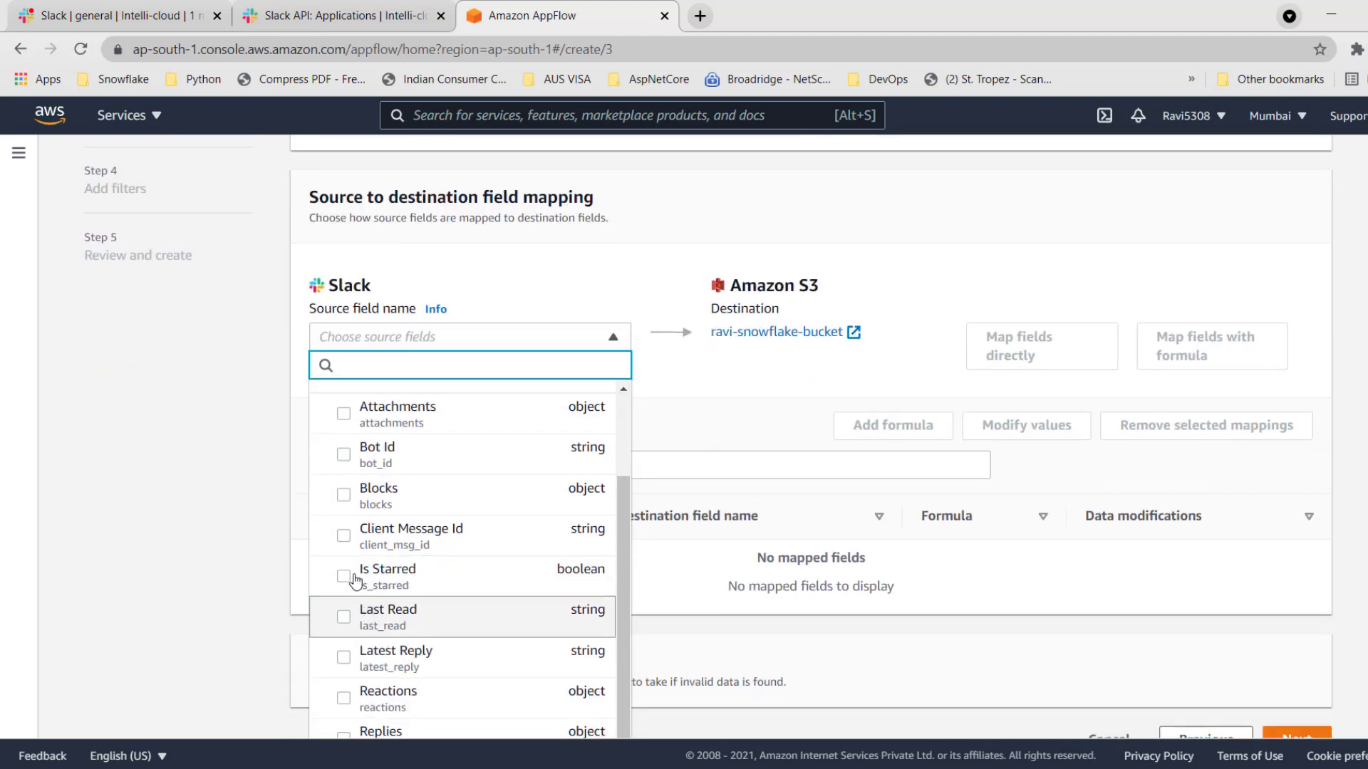
Select the source fields Attachments, Bot Id, Blocks, Is Starred, Last Read and Latest Reply individually.
left_click(345, 499)
left_click(345, 456)
left_click(344, 577)
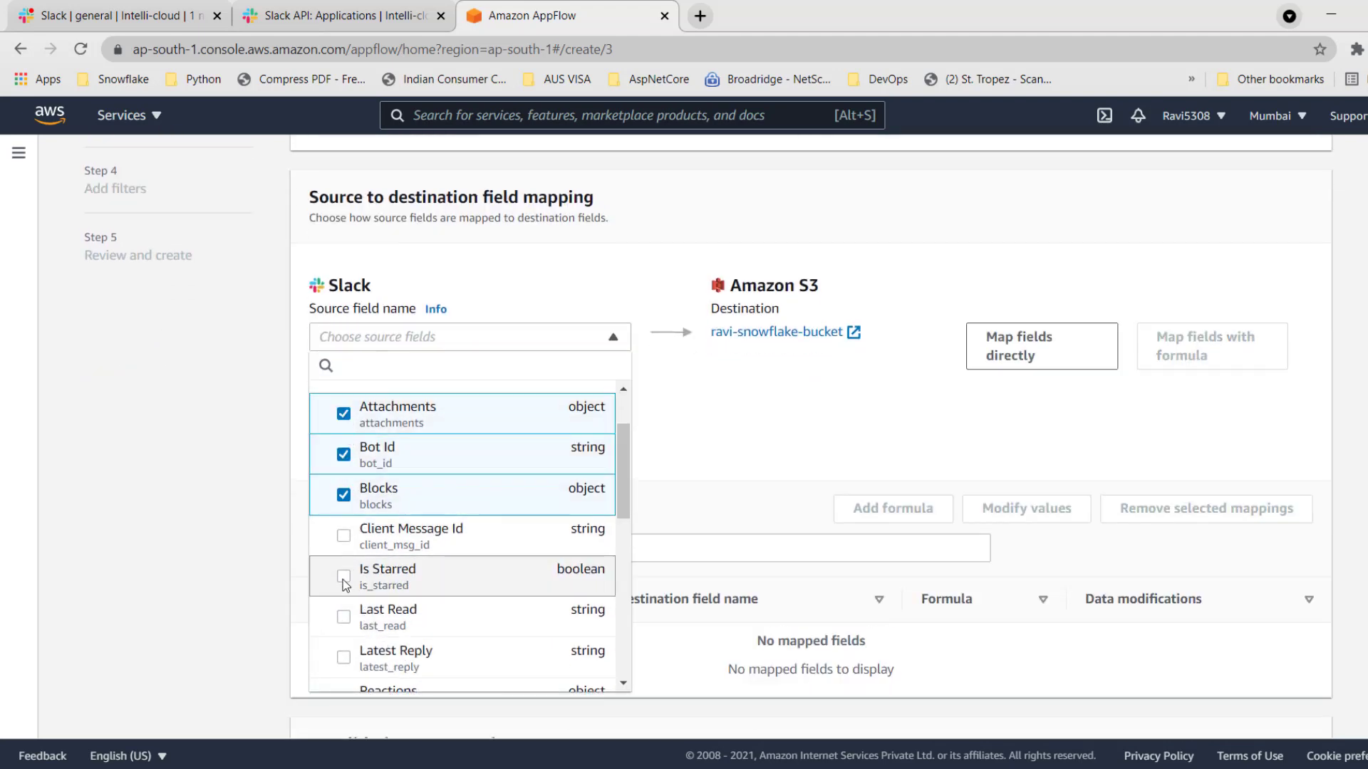
left_click(343, 617)
left_click(343, 658)
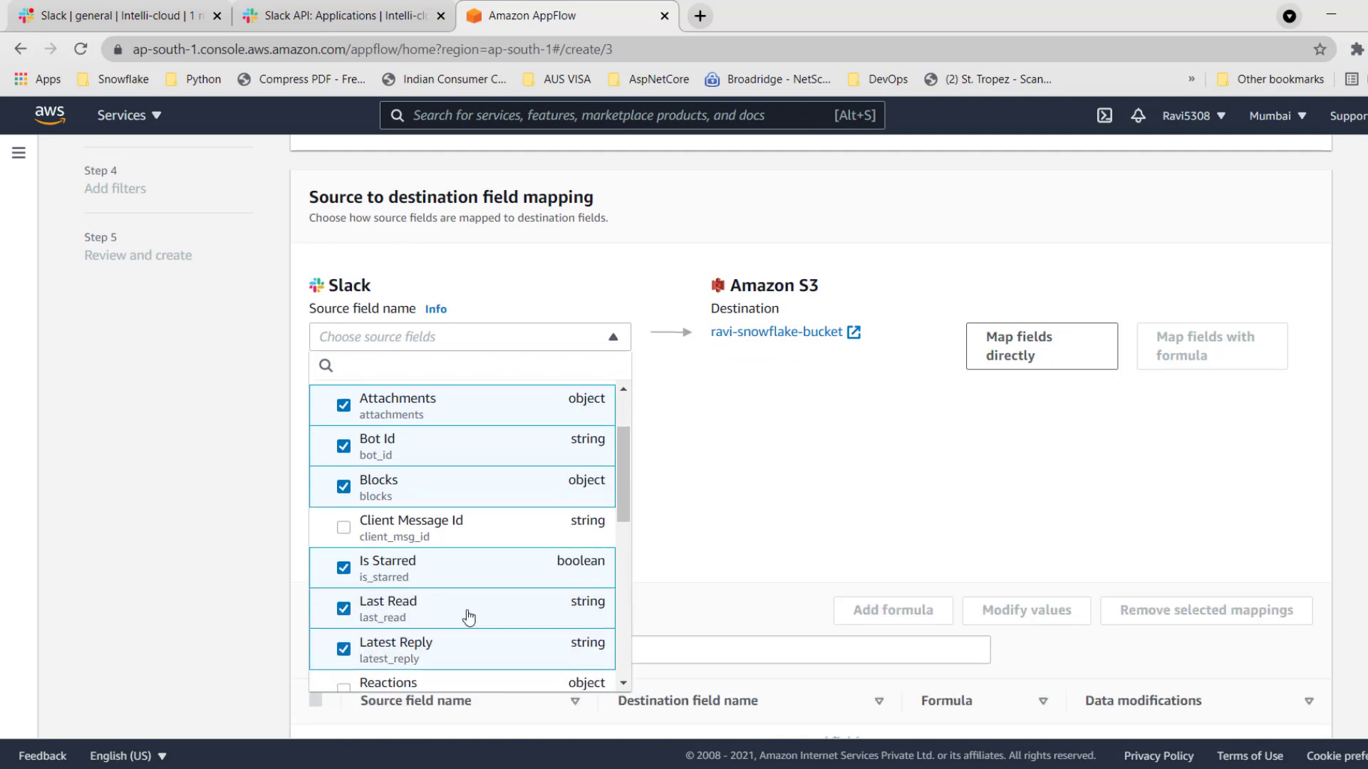
Map all Slack source fields directly to the Amazon S3 destination and review the resulting mappings.
scroll(458, 589, "down", 2)
scroll(446, 559, "up", 4)
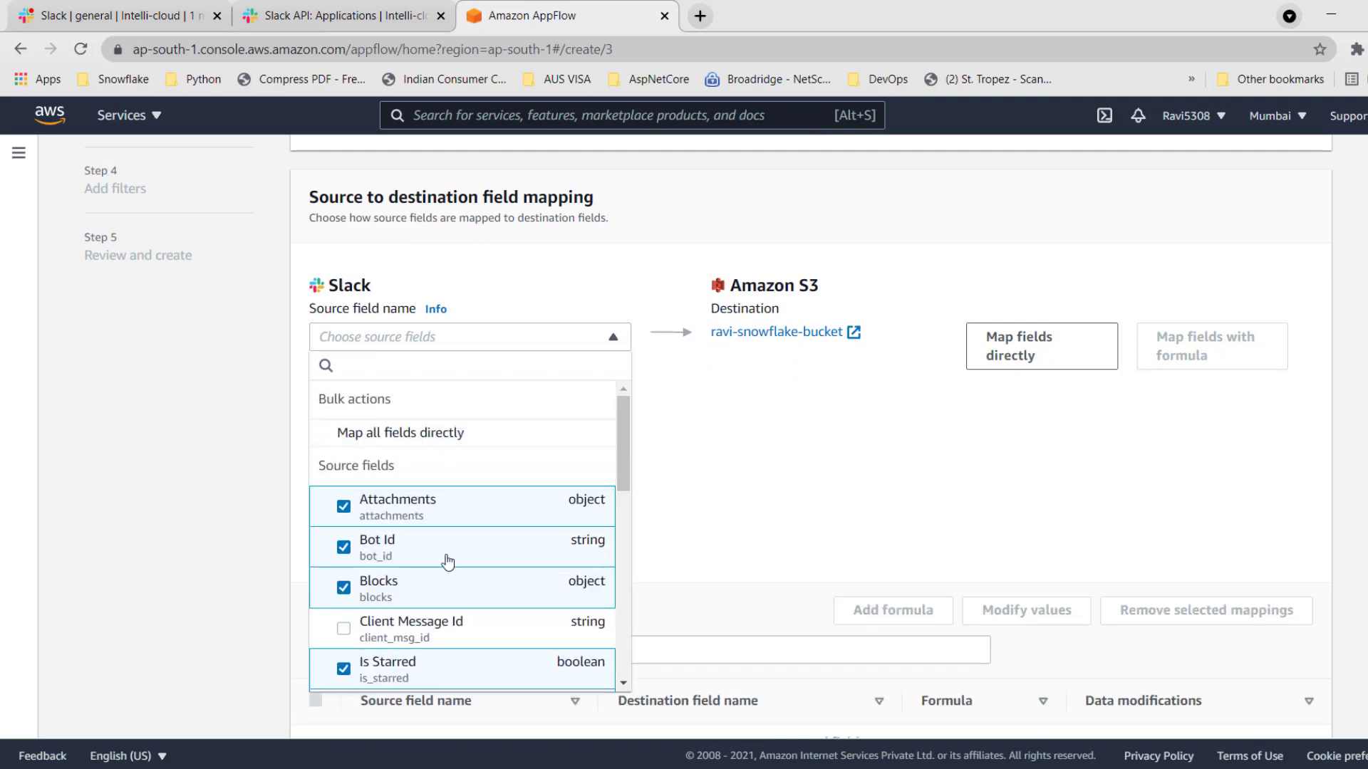
left_click(342, 436)
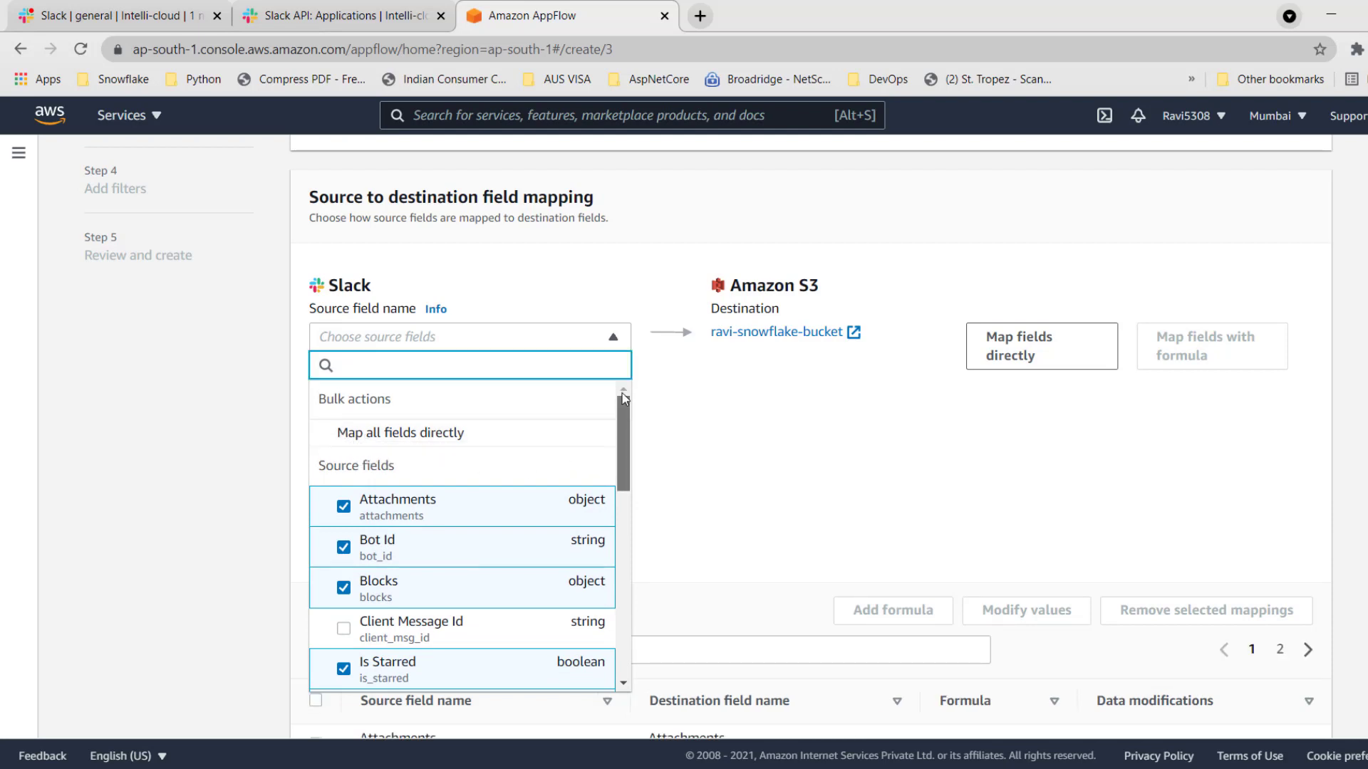
scroll(713, 428, "down", 5)
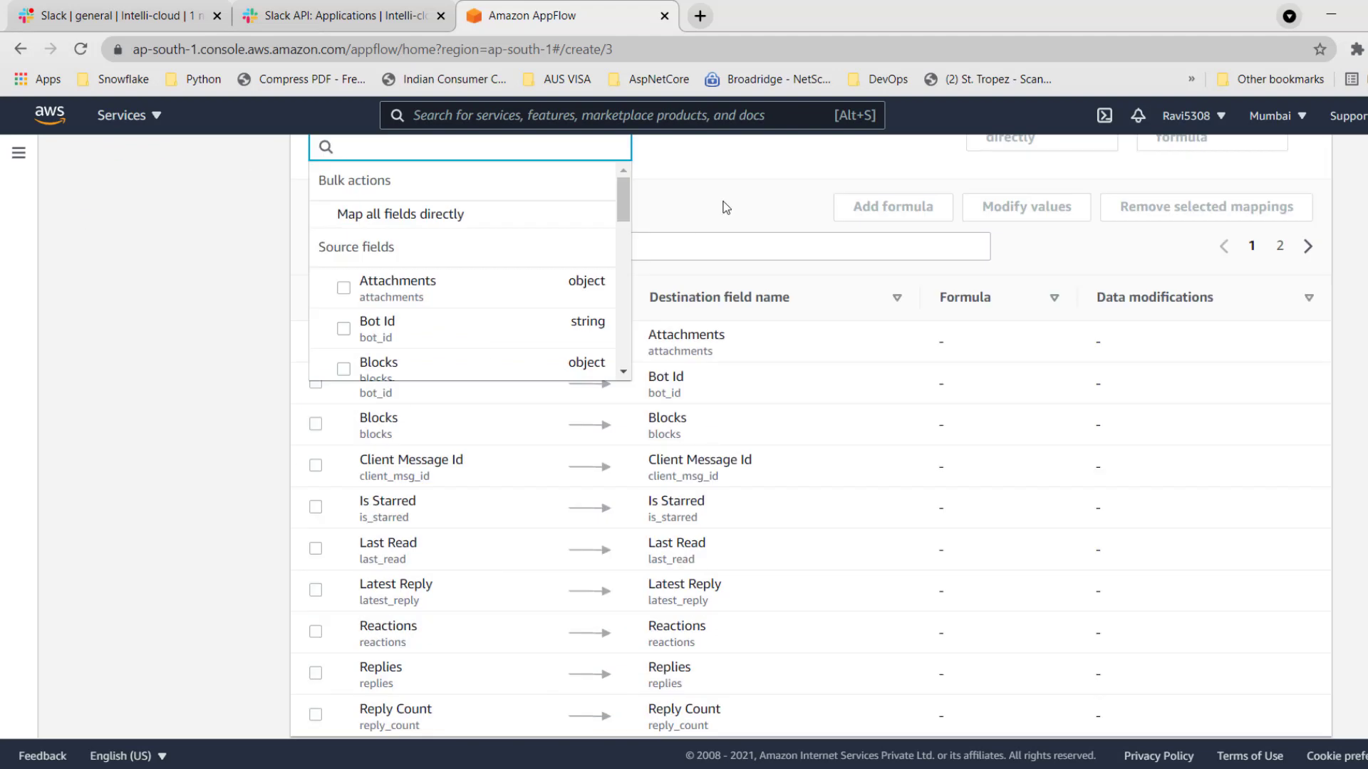
left_click(476, 278)
scroll(676, 484, "up", 6)
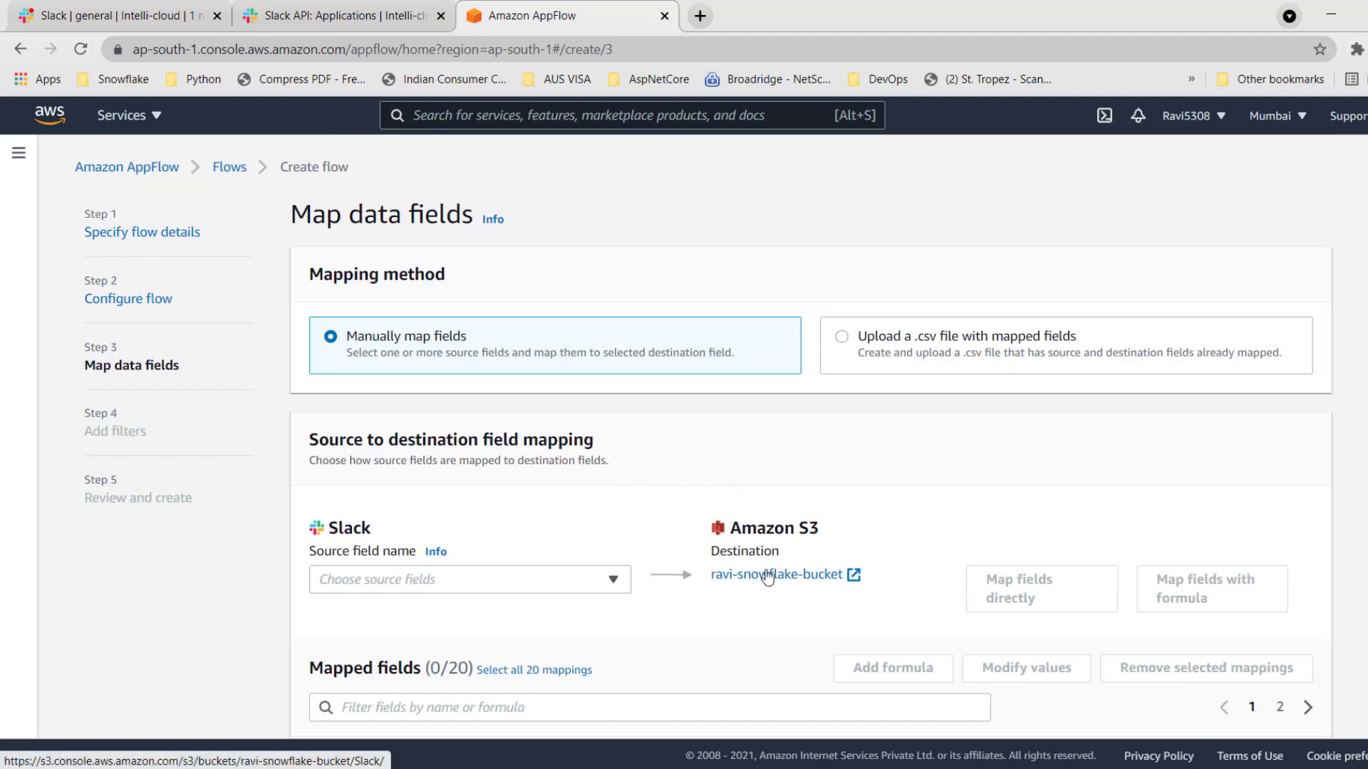
scroll(766, 574, "down", 4)
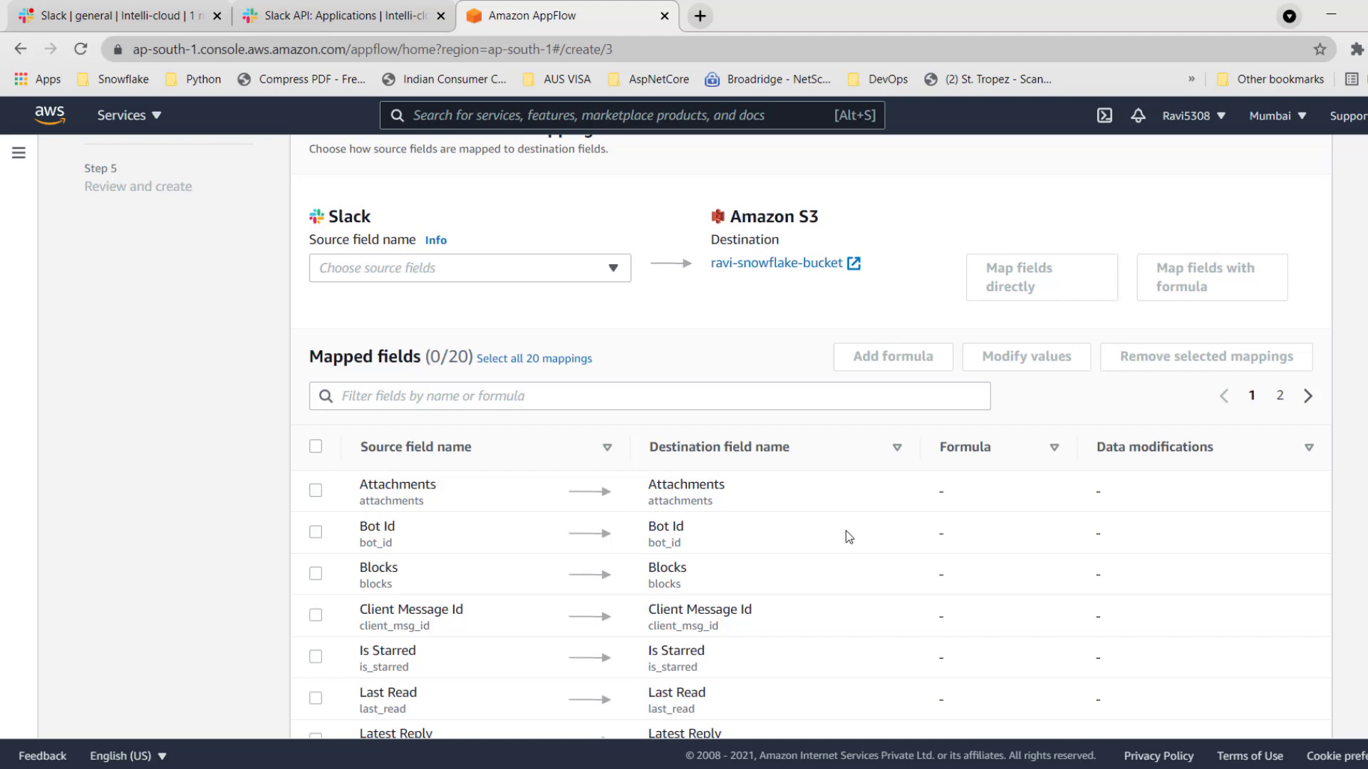
Add a validation to the flow's field mappings and choose Reply Count as its field.
scroll(767, 536, "up", 2)
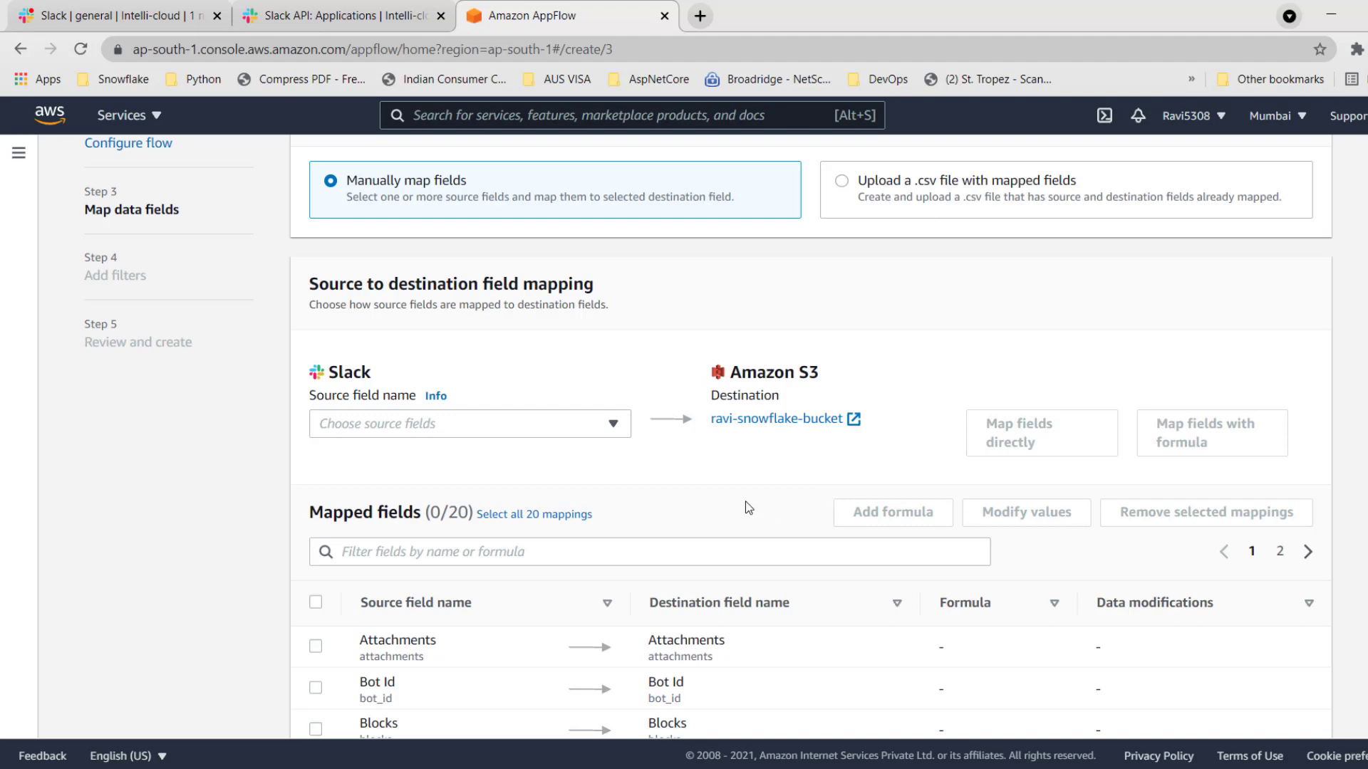
scroll(829, 488, "down", 5)
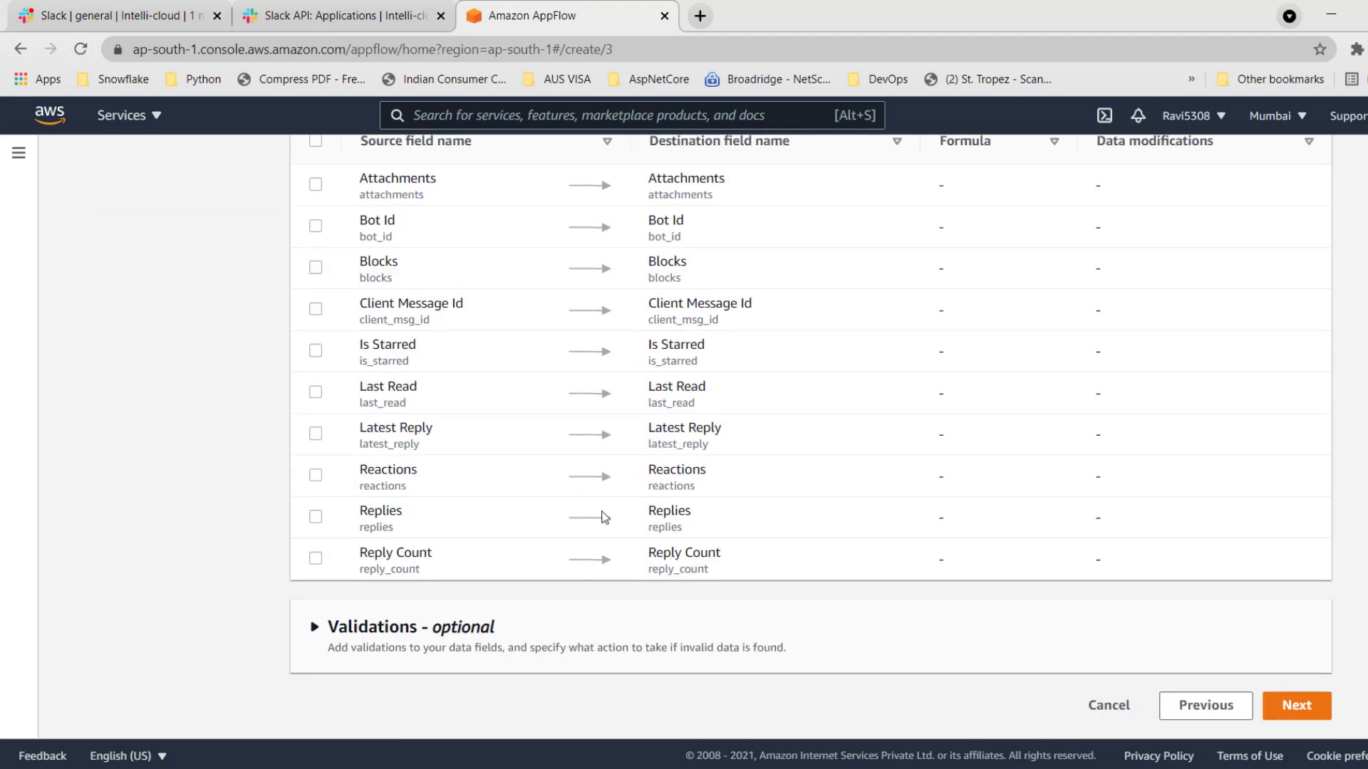
left_click(372, 628)
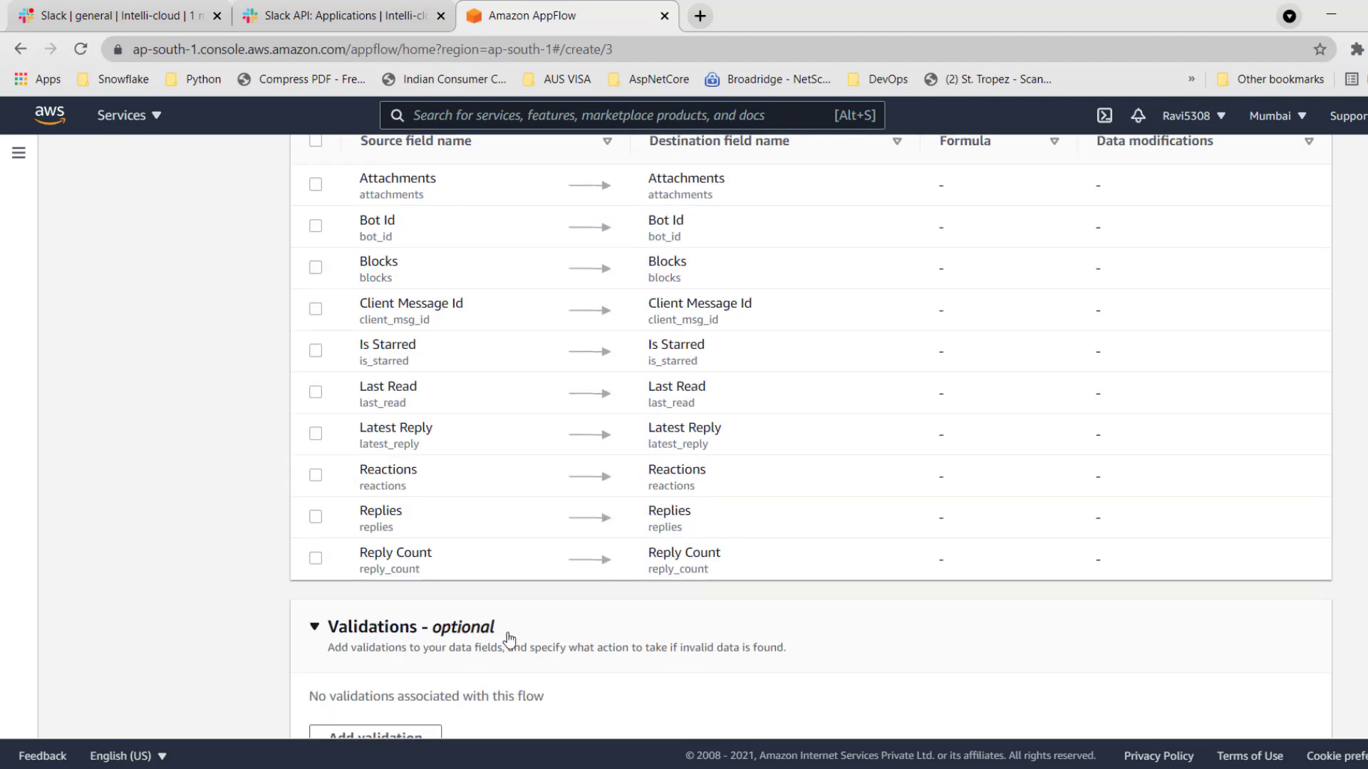
scroll(510, 639, "down", 1)
left_click(376, 638)
left_click(426, 624)
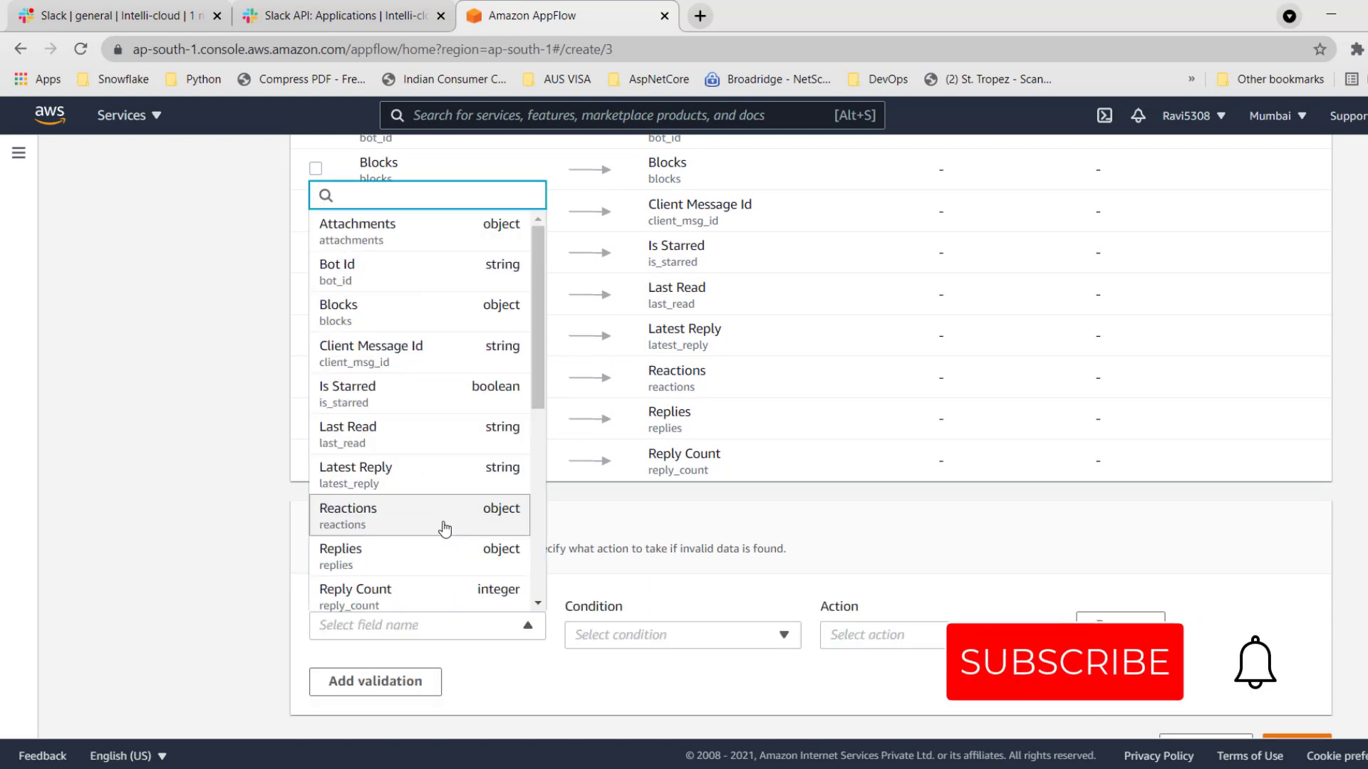
left_click(453, 595)
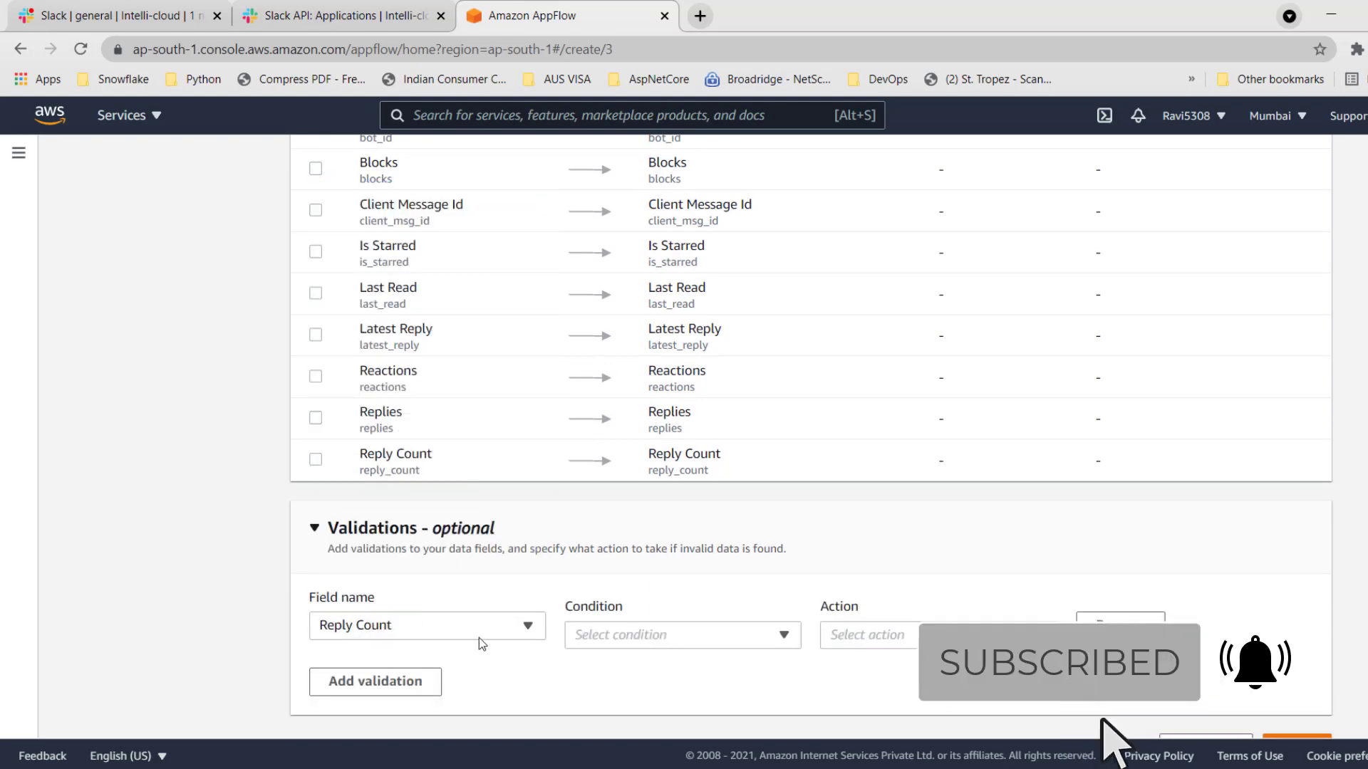
Set the Reply Count validation to ignore the record when the value is zero, and continue to the filters.
left_click(729, 641)
left_click(641, 580)
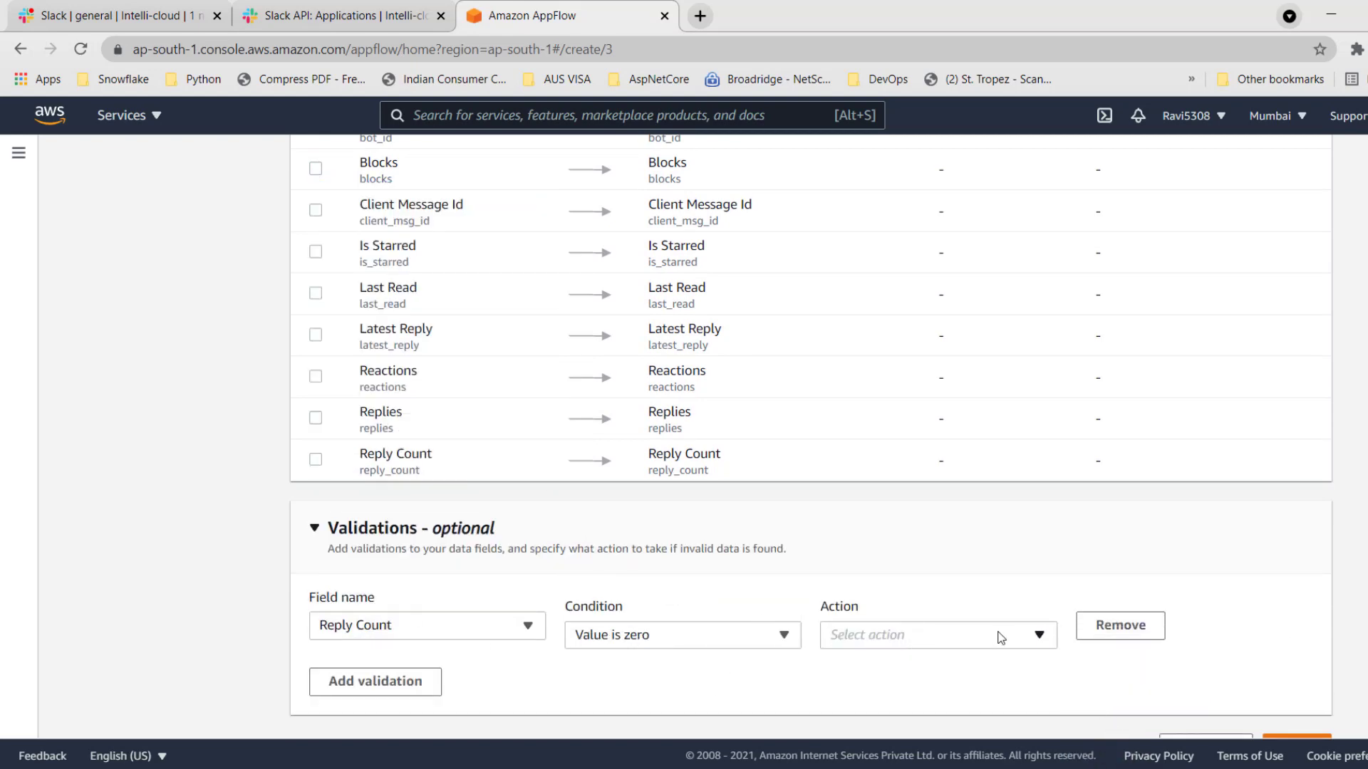
left_click(1001, 637)
left_click(926, 614)
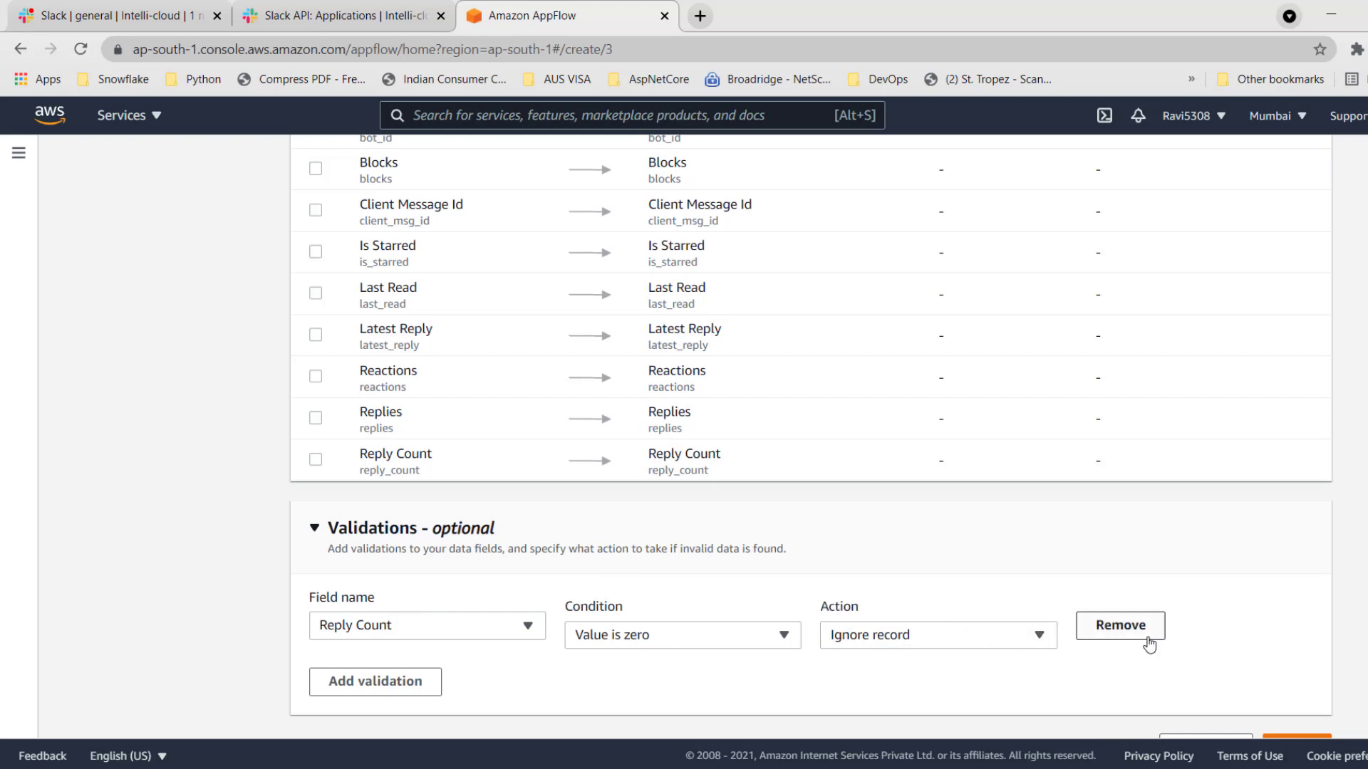
scroll(1004, 694, "down", 2)
left_click(1294, 705)
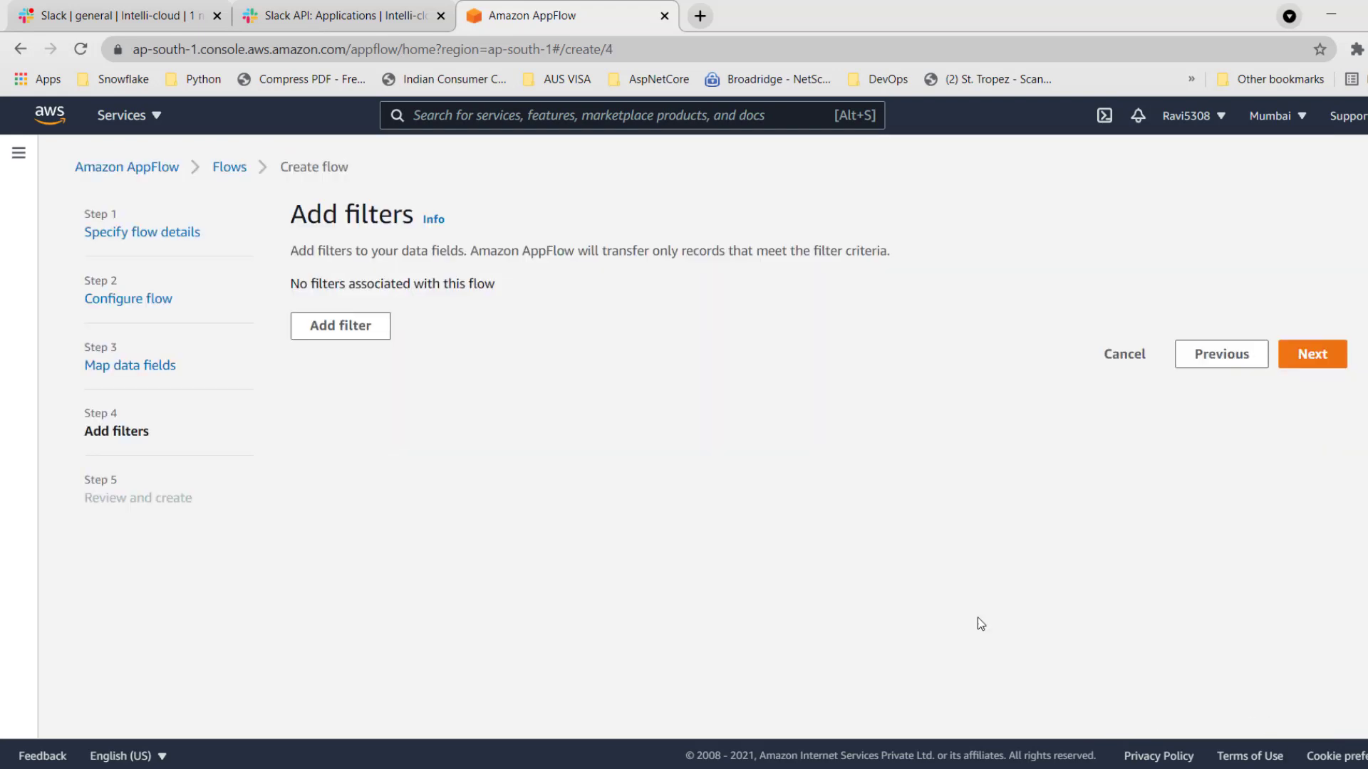
Try a filter on Timestamp with the condition is between 2021/10/08 and 2021/10/10, and remove the filter again.
left_click(340, 336)
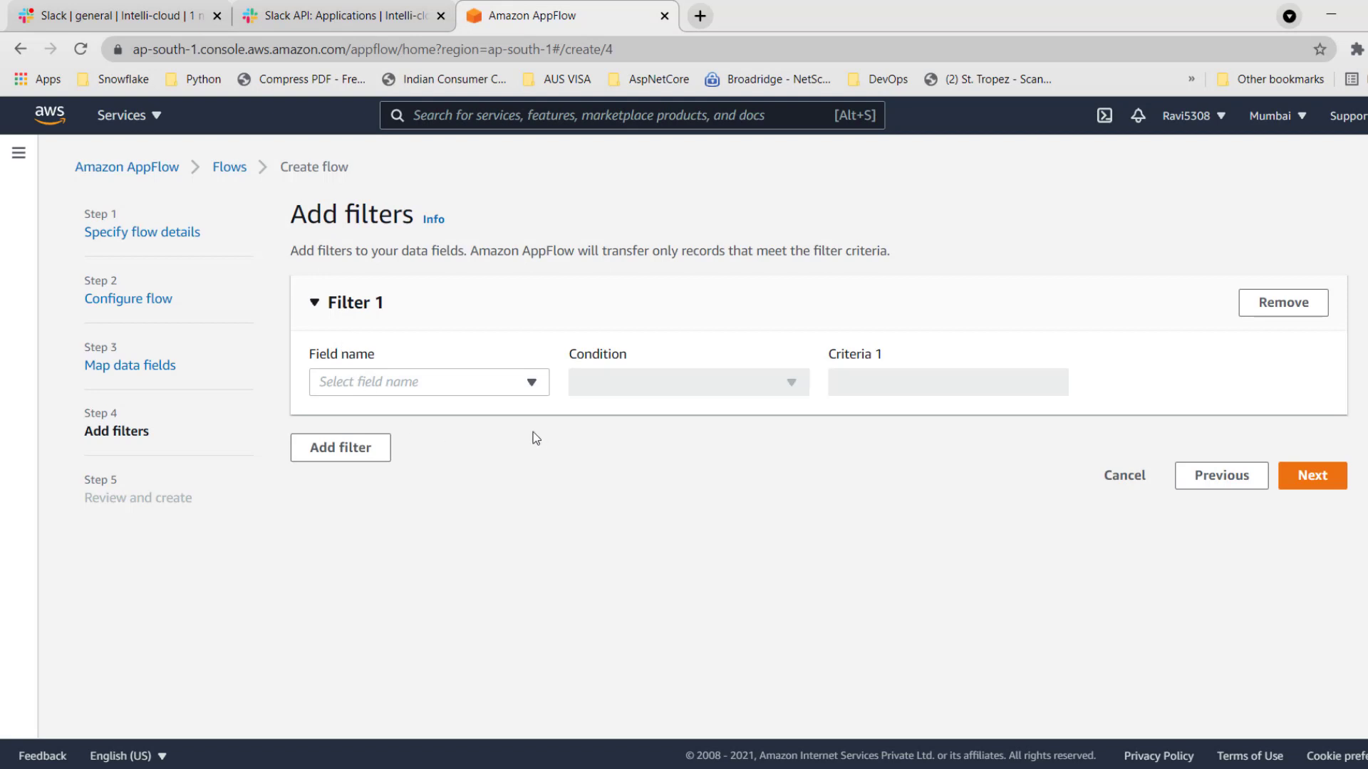
left_click(486, 385)
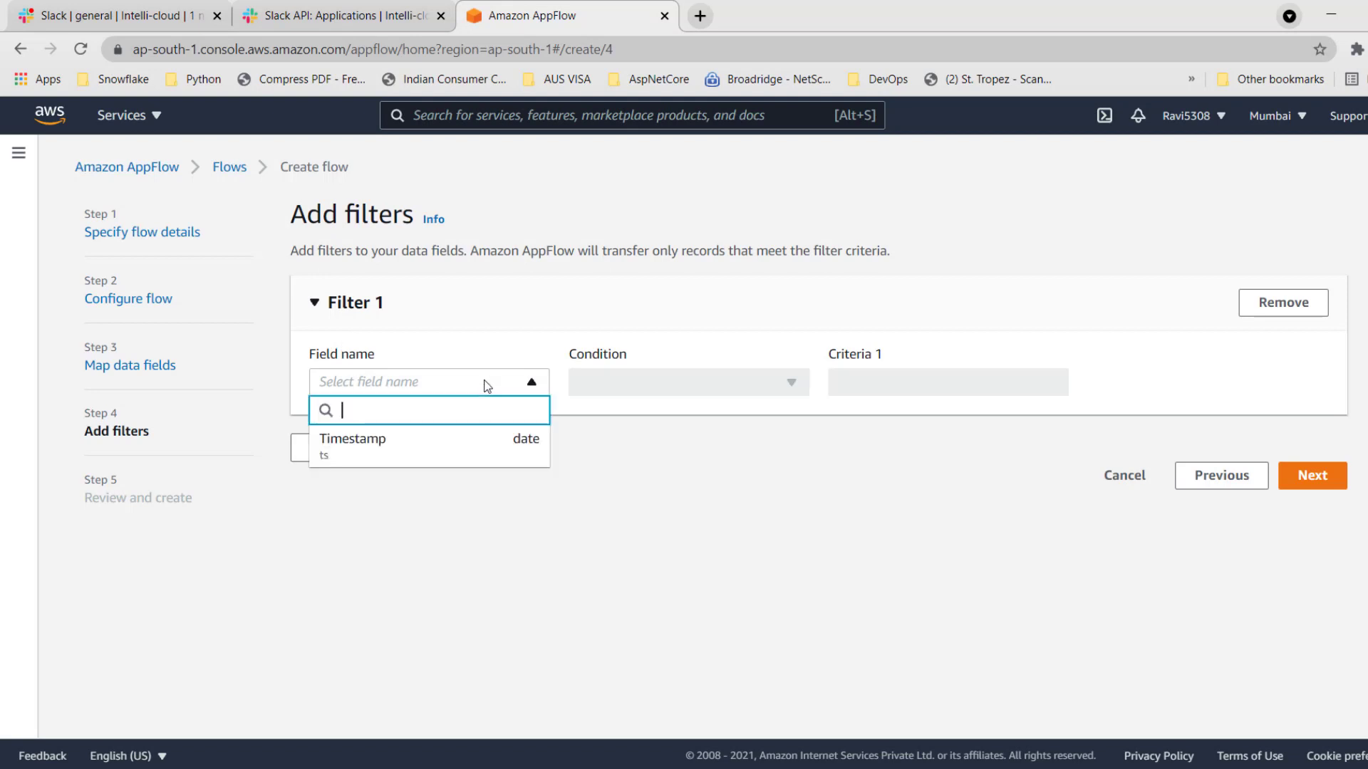
left_click(401, 445)
left_click(738, 376)
left_click(618, 408)
left_click(887, 390)
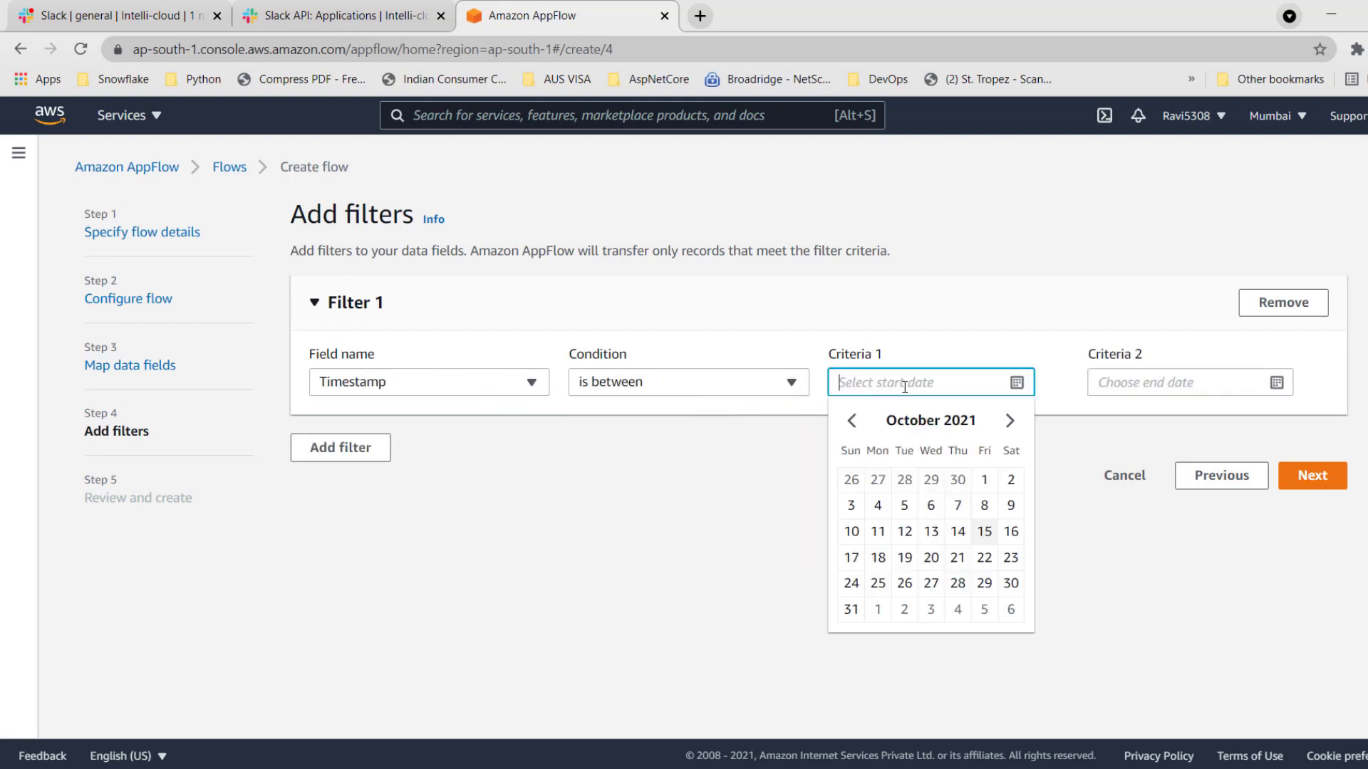
left_click(985, 506)
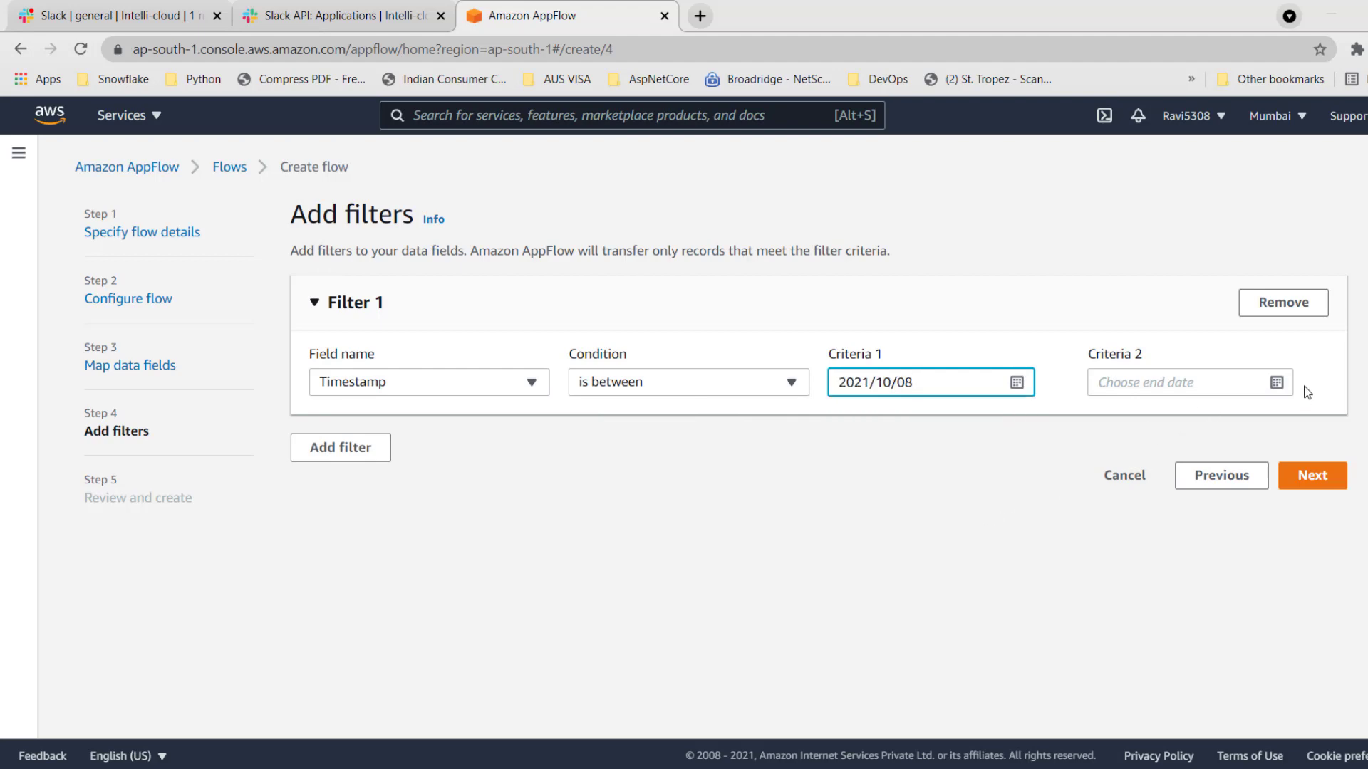
left_click(1282, 382)
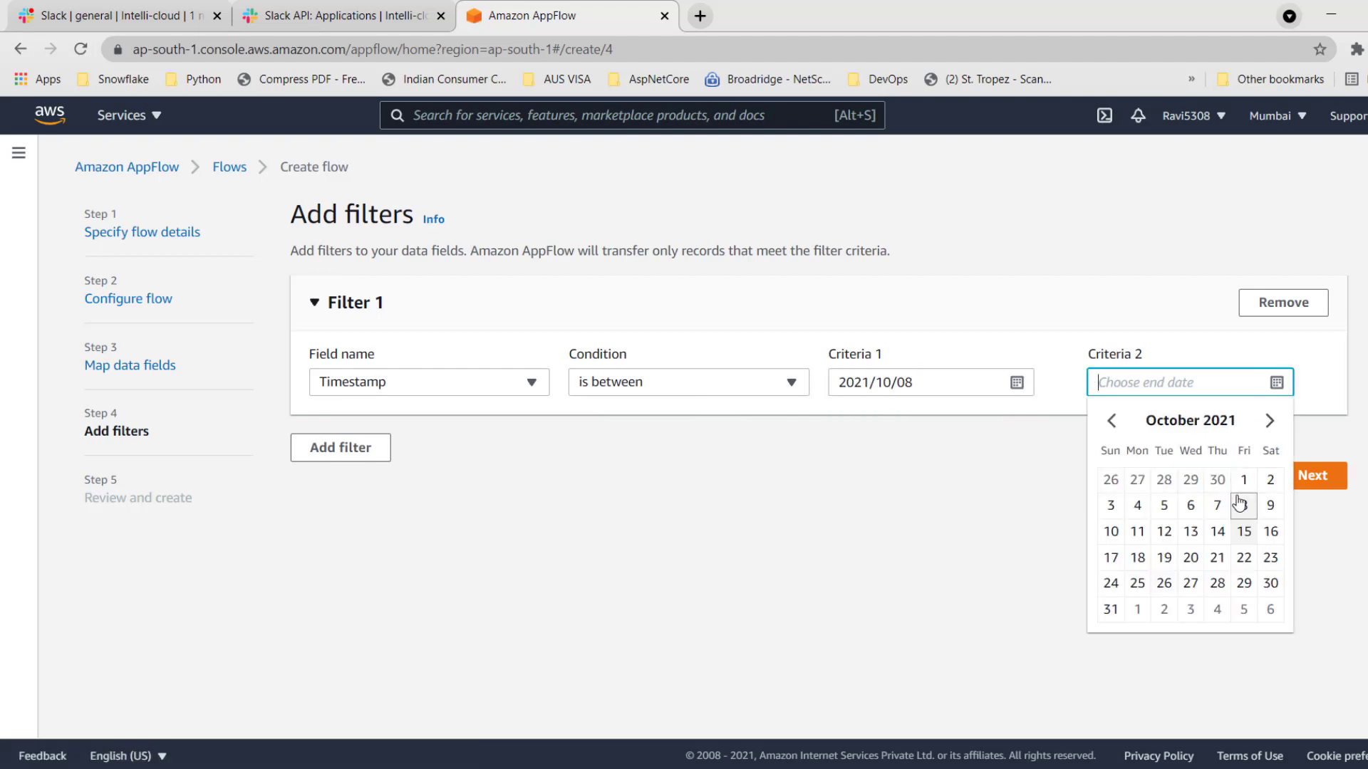
left_click(1111, 531)
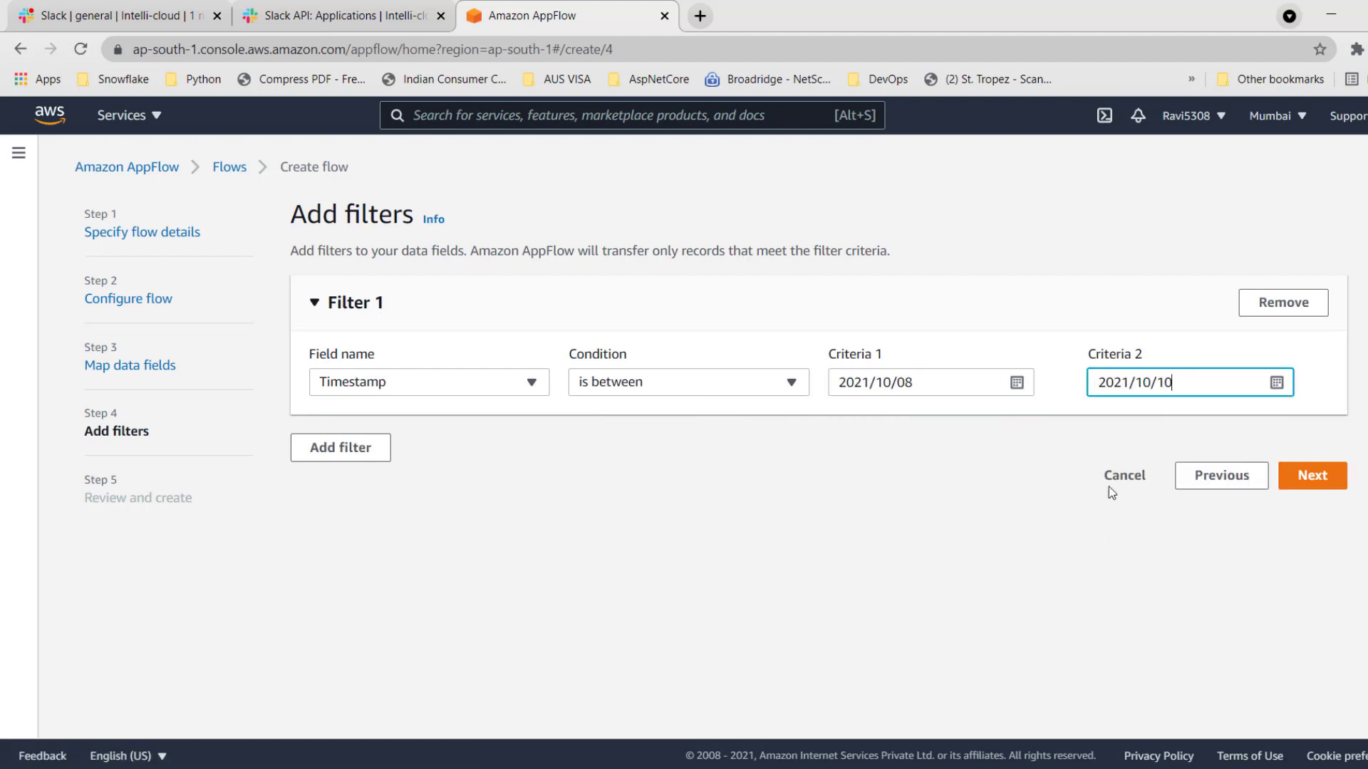
left_click(1283, 305)
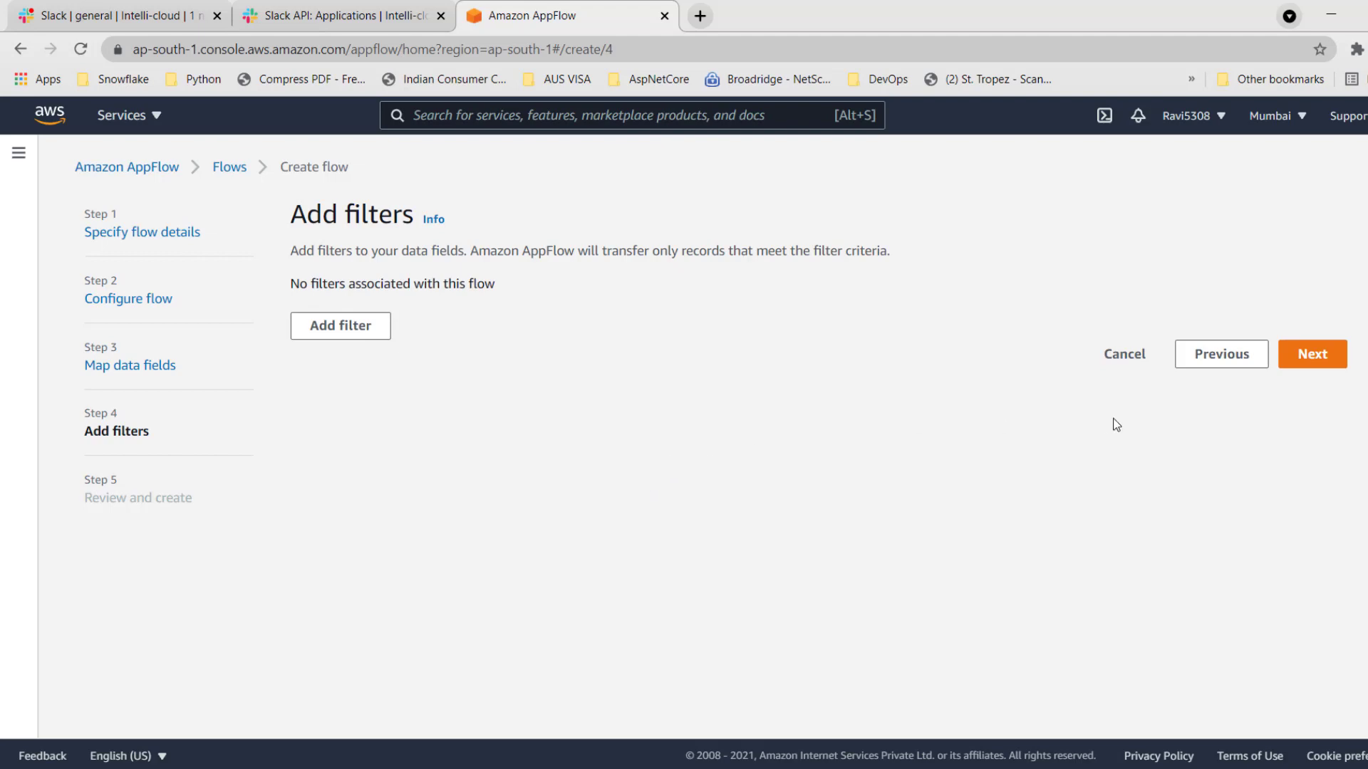
Continue without filters, review the flow configuration and create the flow.
left_click(1319, 357)
scroll(1112, 560, "down", 20)
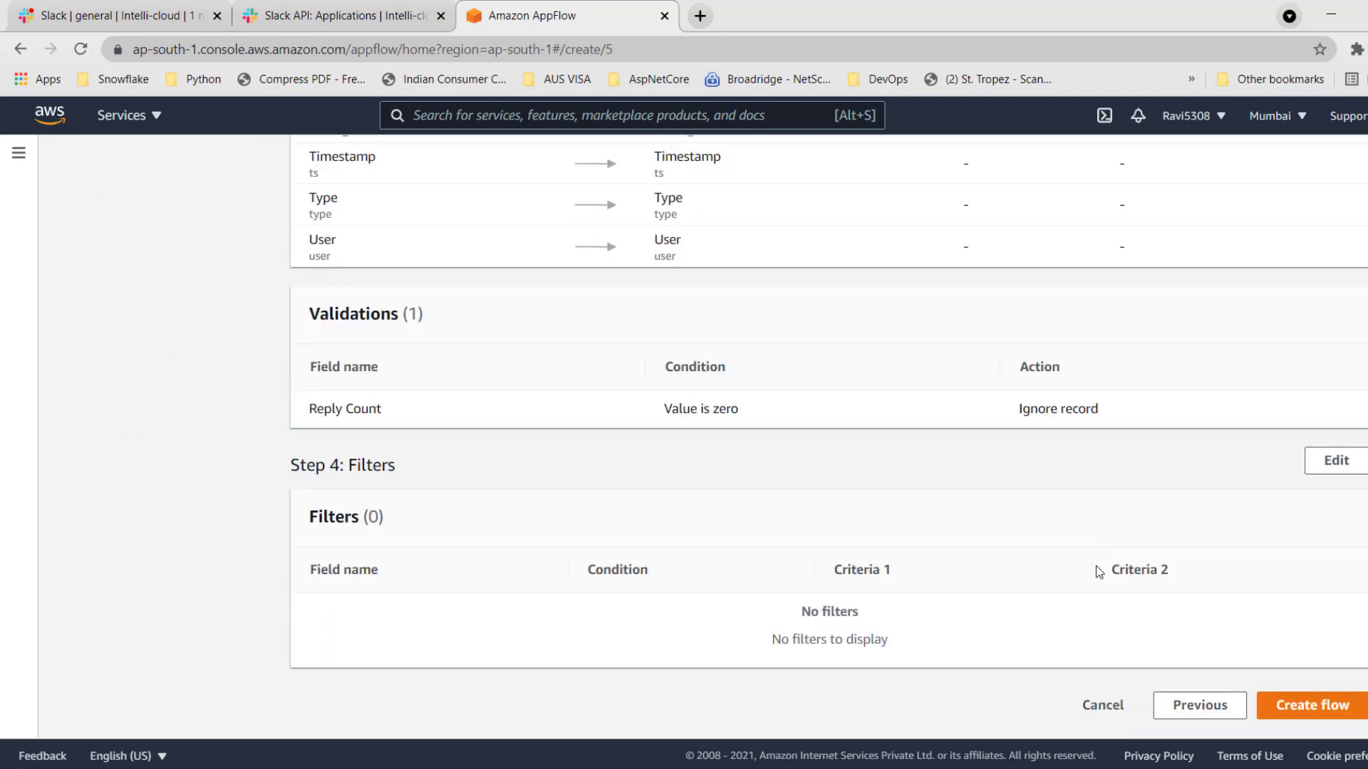
left_click(1331, 711)
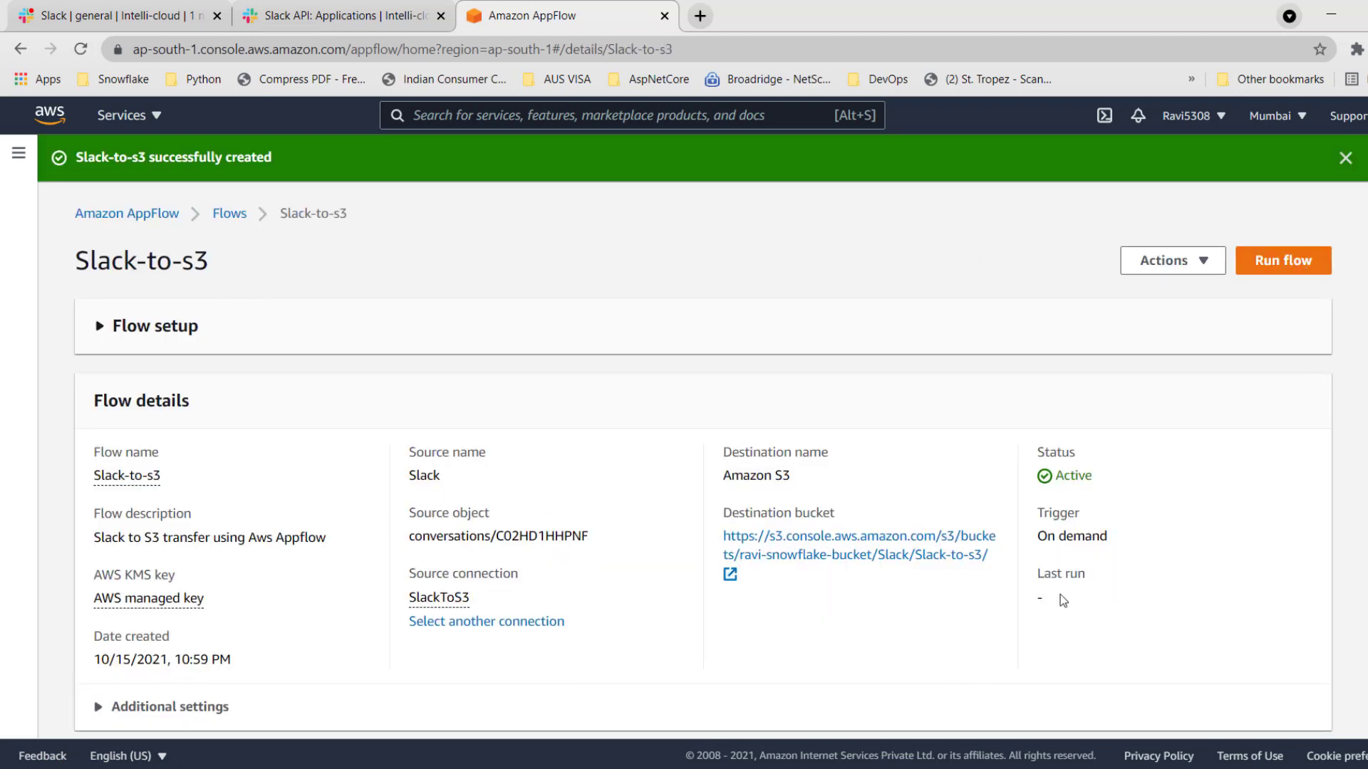
Check the new flow's trigger and setup overview, and run the Slack-to-s3 flow.
left_click_drag(1039, 539, 1110, 541)
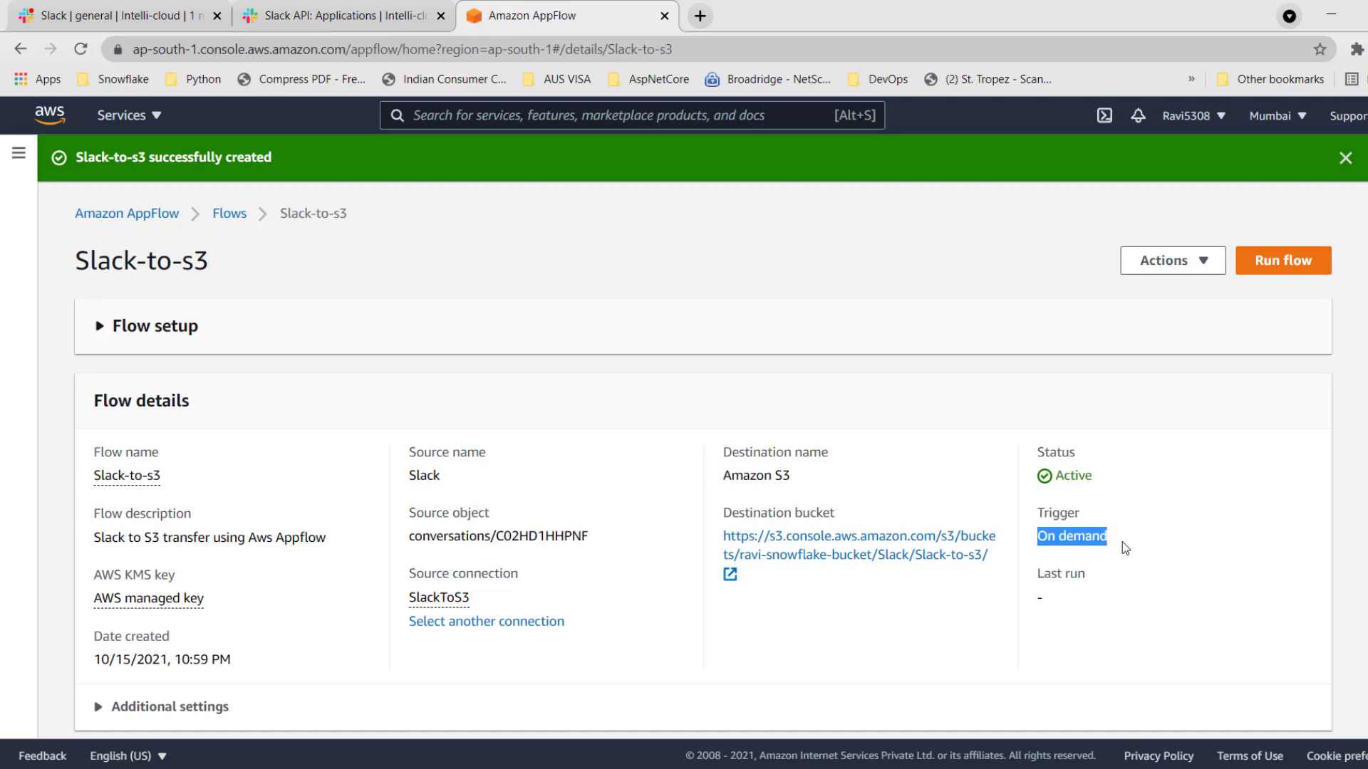
left_click(1204, 349)
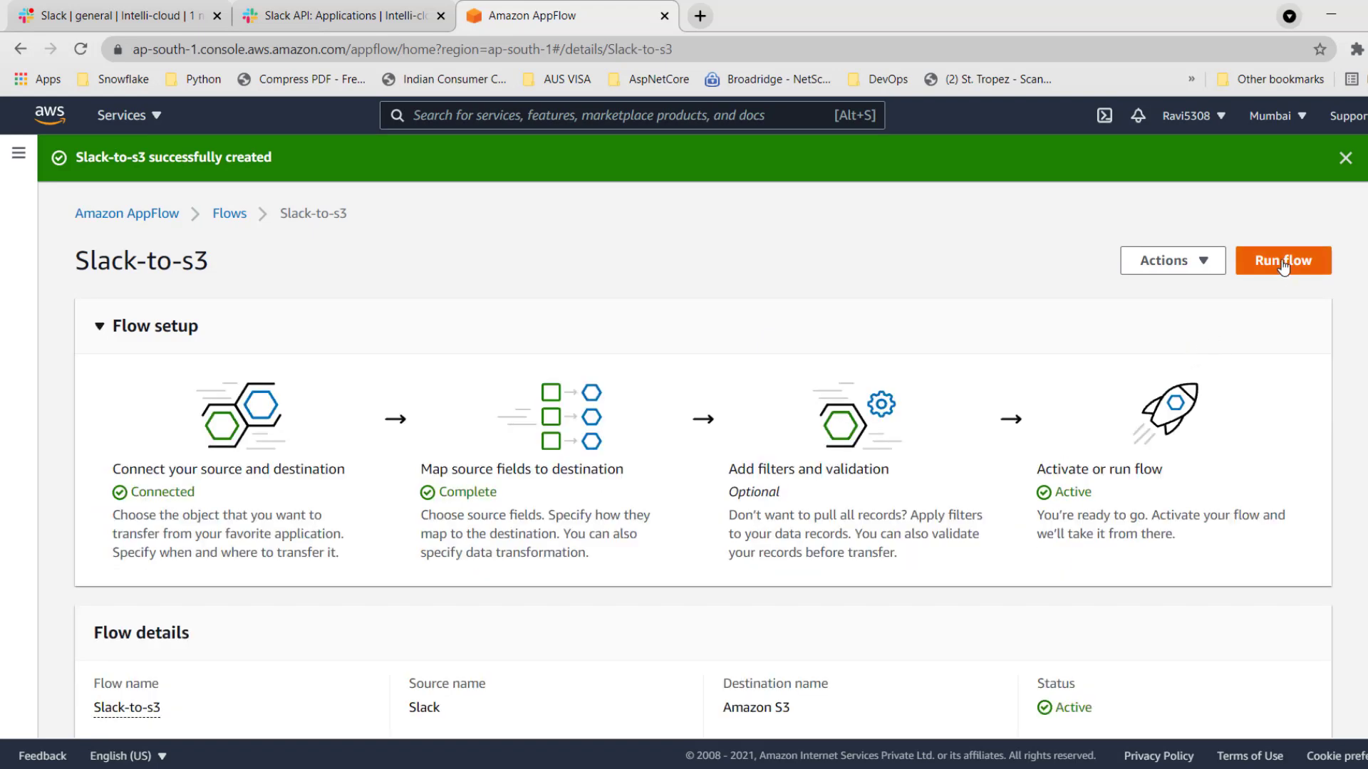
left_click(1207, 339)
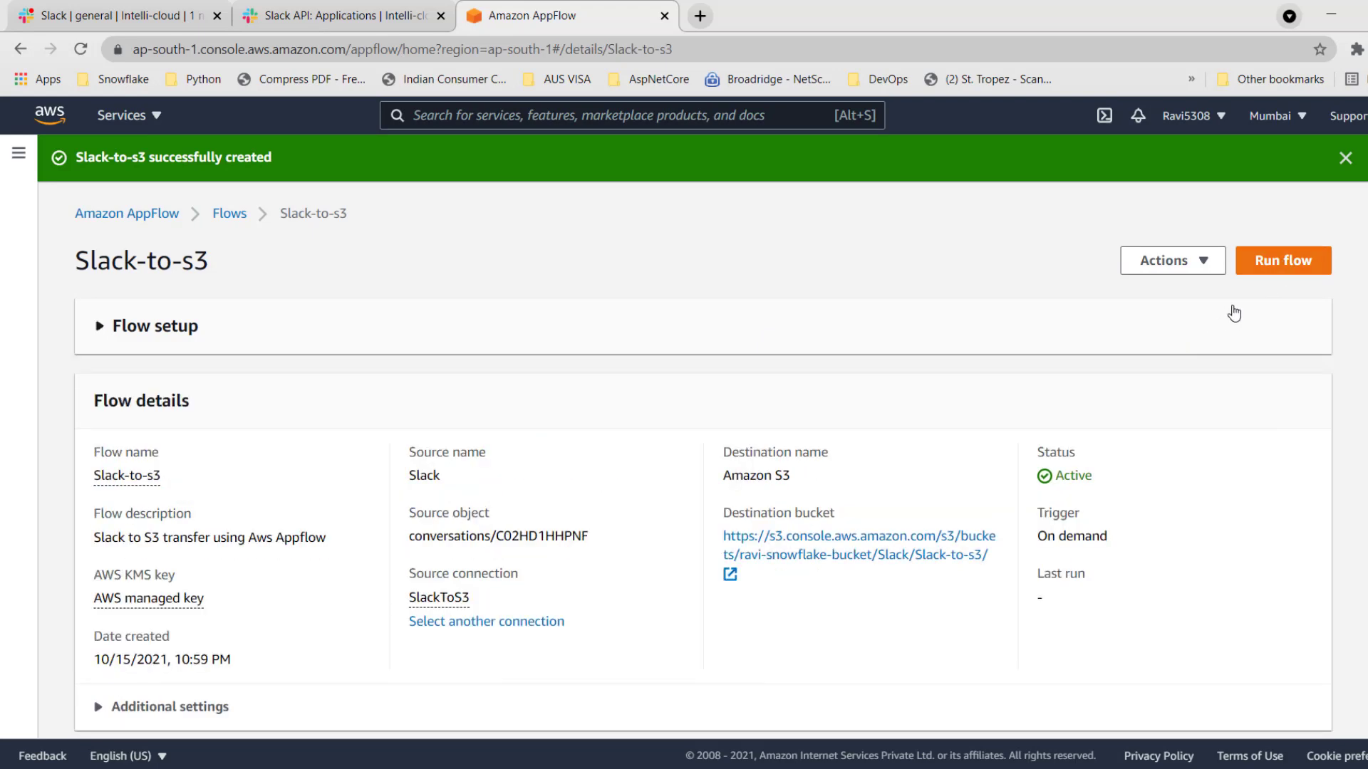
left_click(1280, 263)
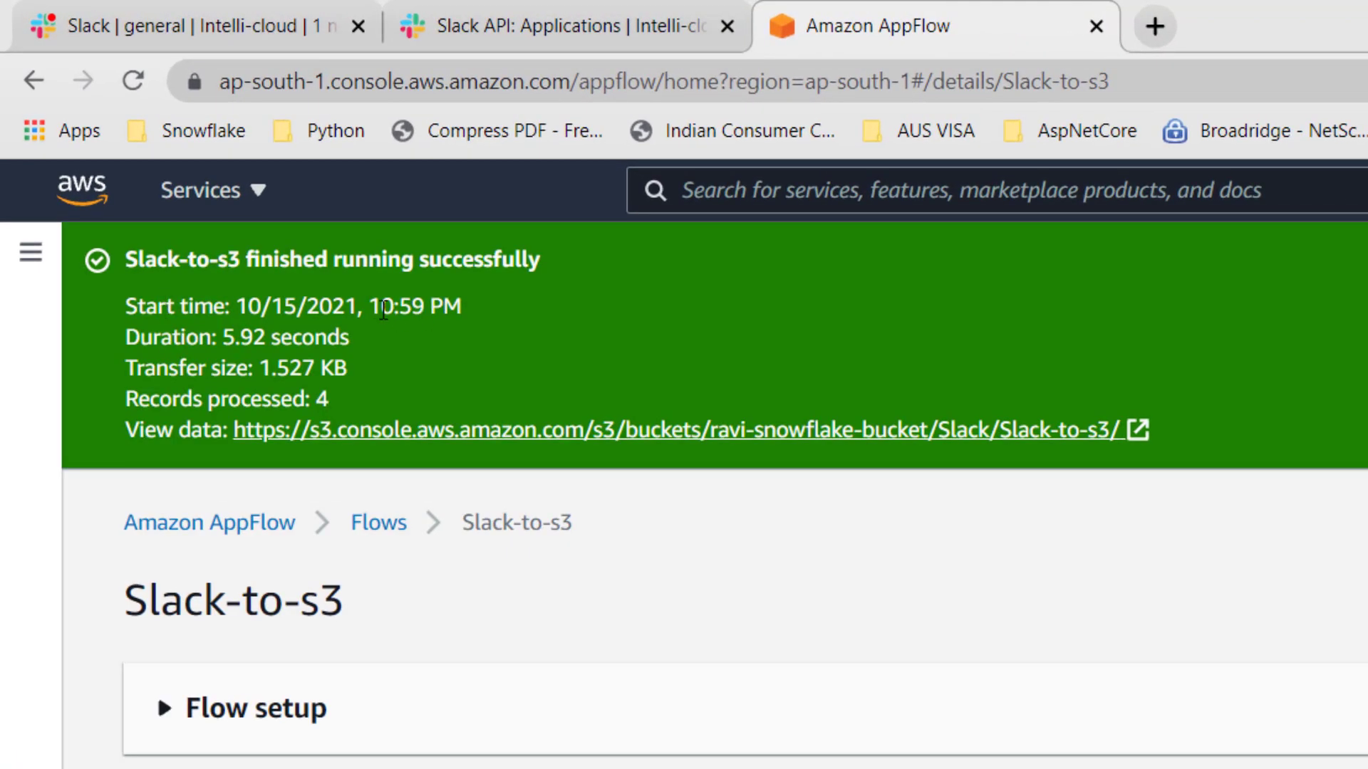
Examine the run summary's start time, duration, transfer size and number of records processed.
left_click_drag(370, 308, 543, 328)
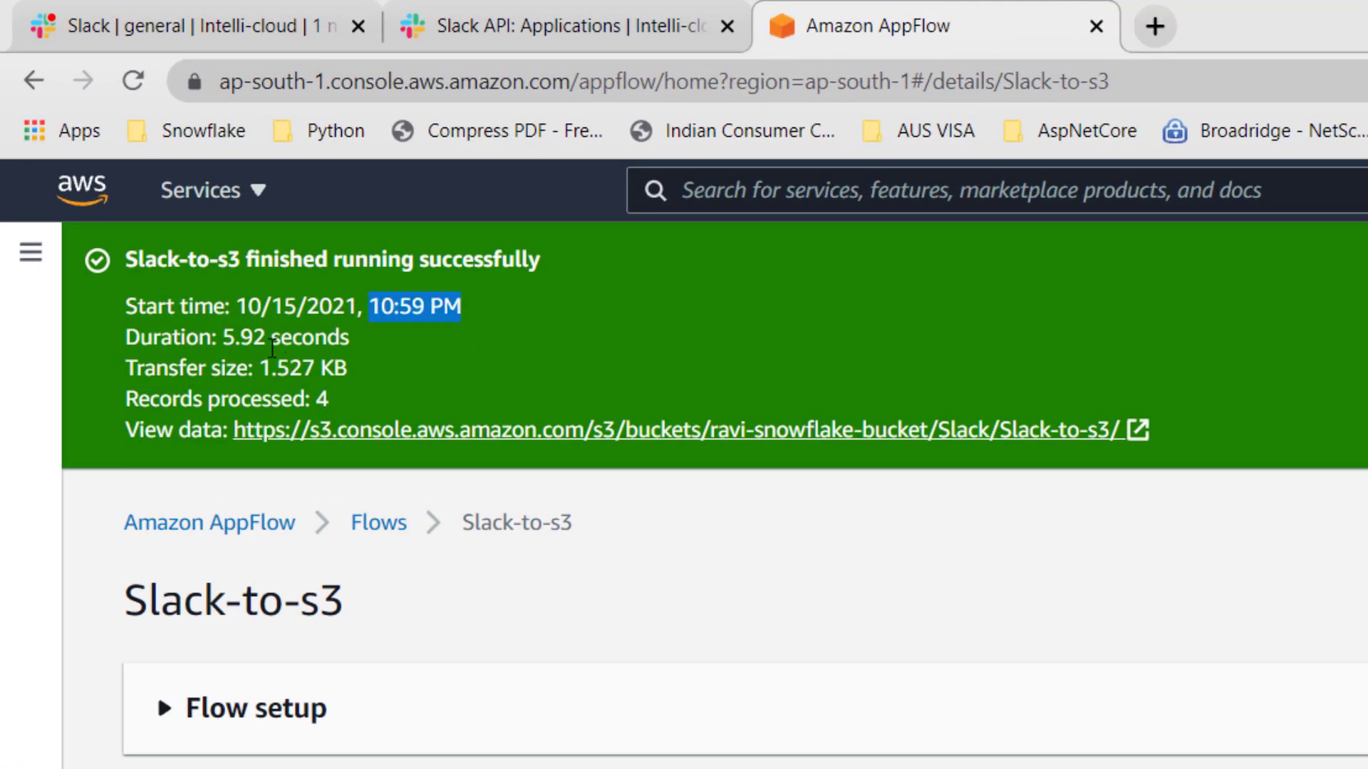
left_click_drag(218, 338, 357, 337)
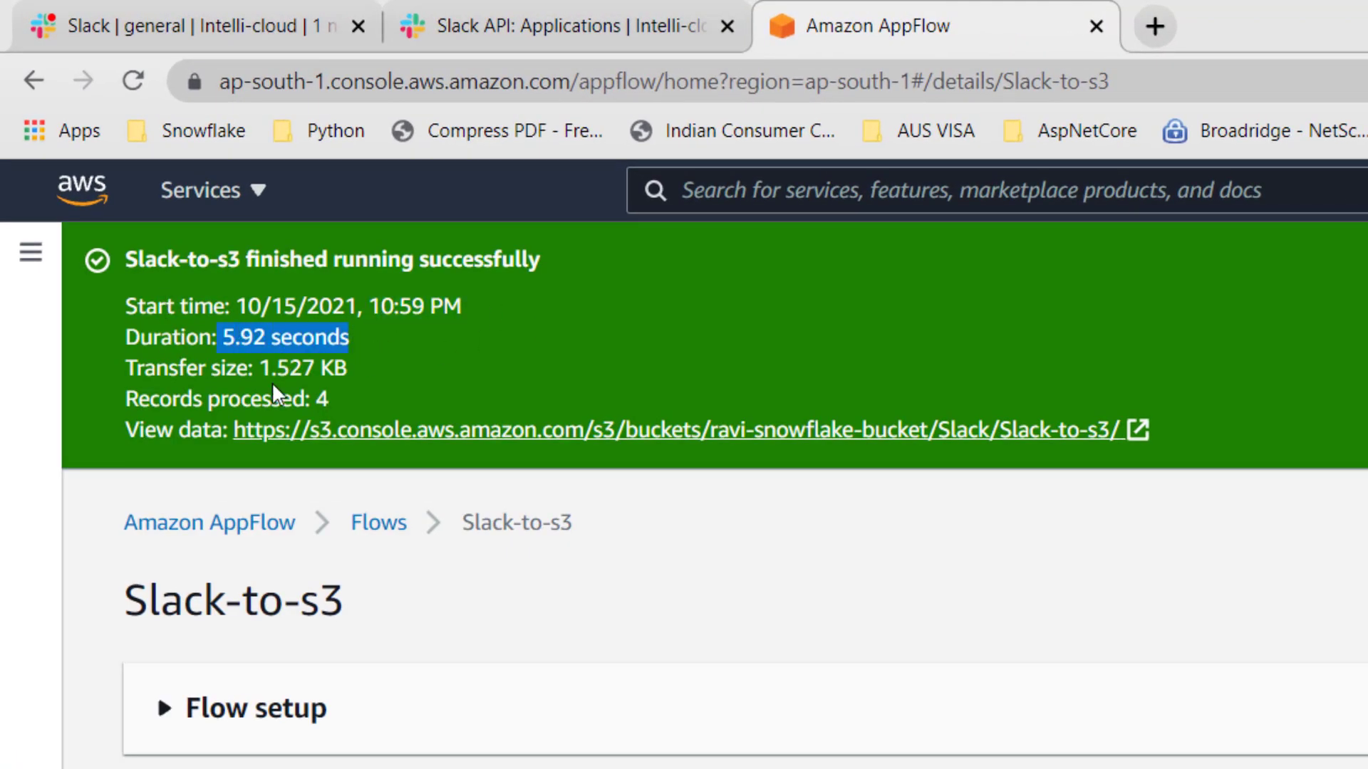
left_click_drag(258, 367, 410, 369)
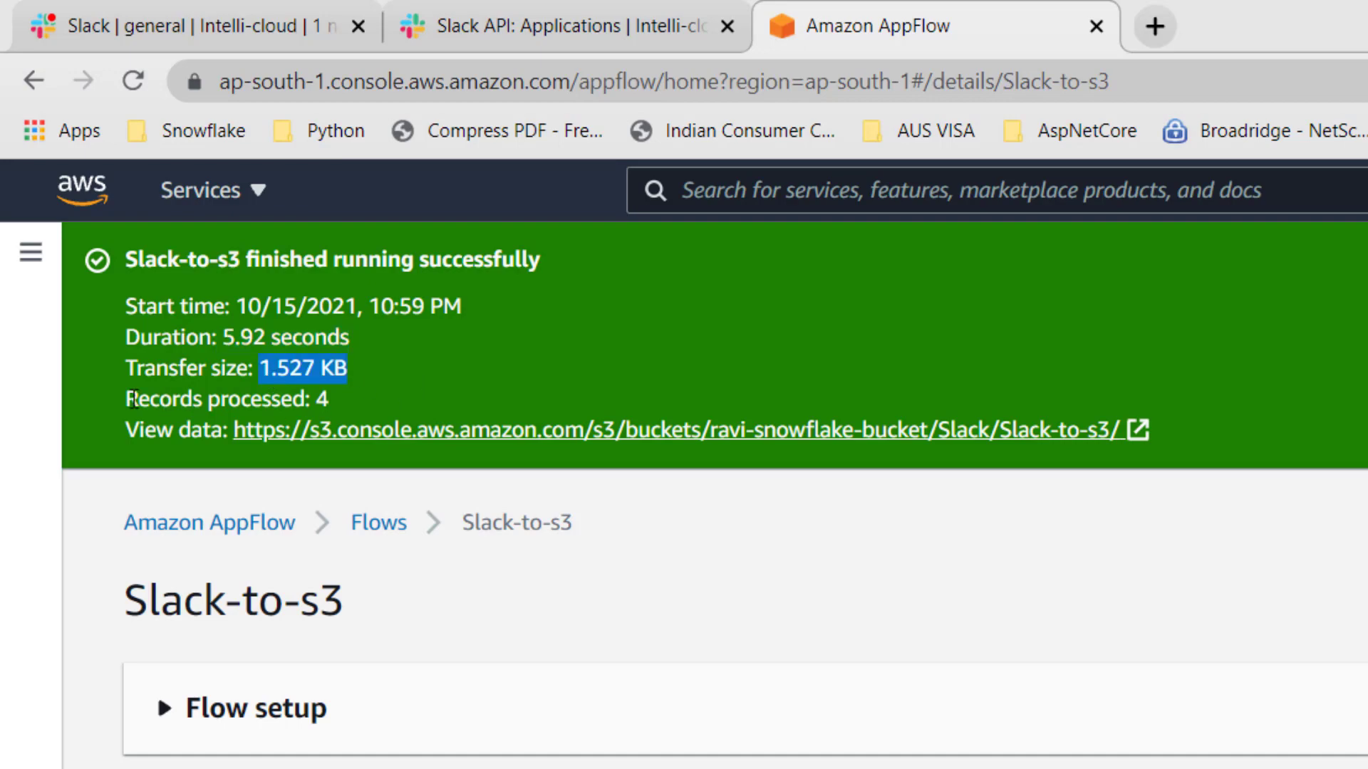
left_click_drag(129, 399, 349, 394)
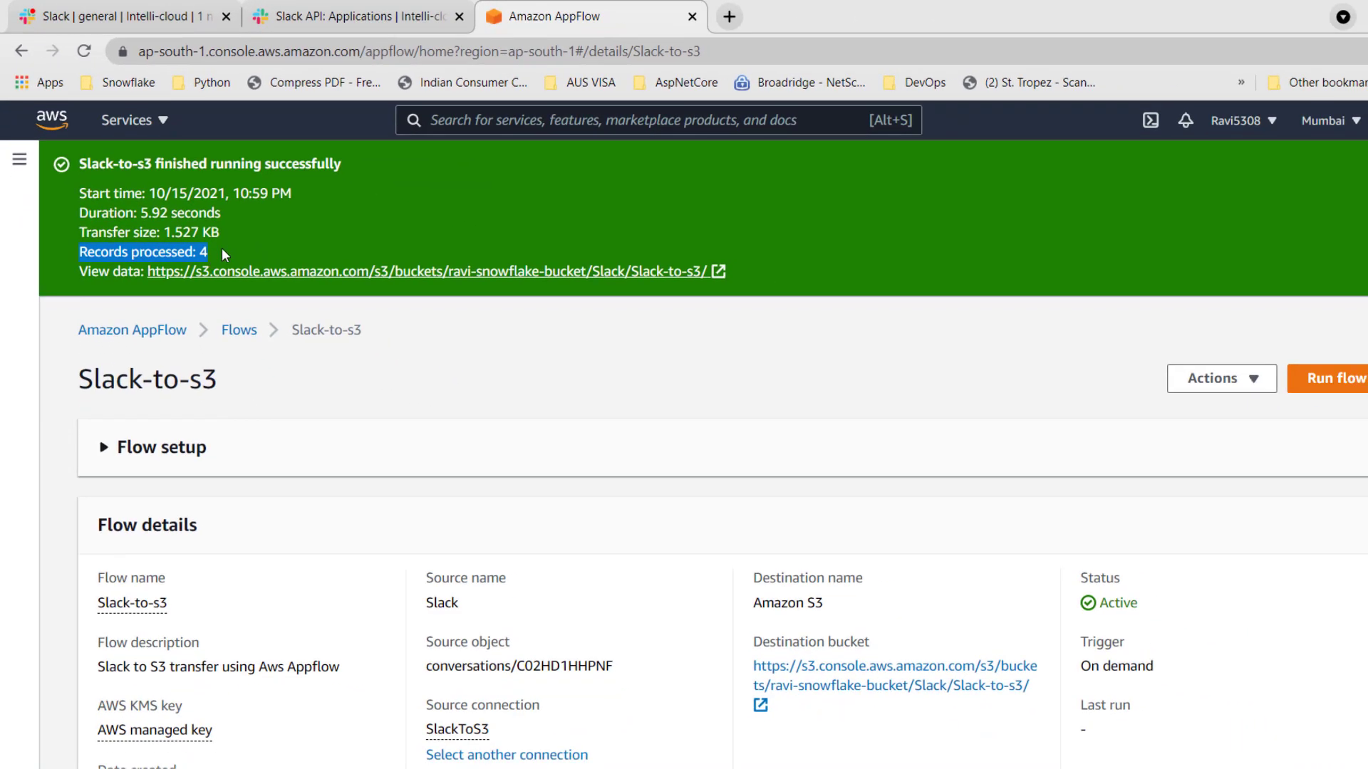
left_click(212, 253)
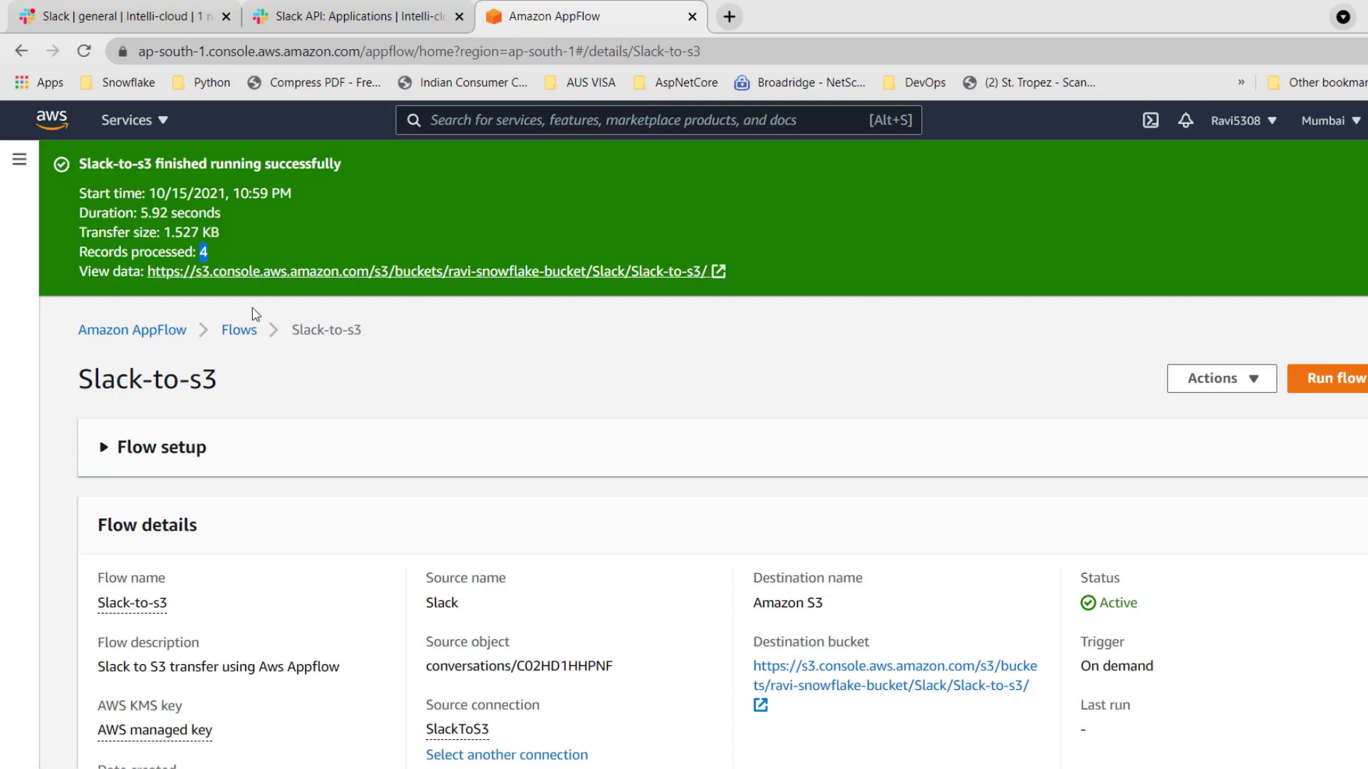
left_click(586, 330)
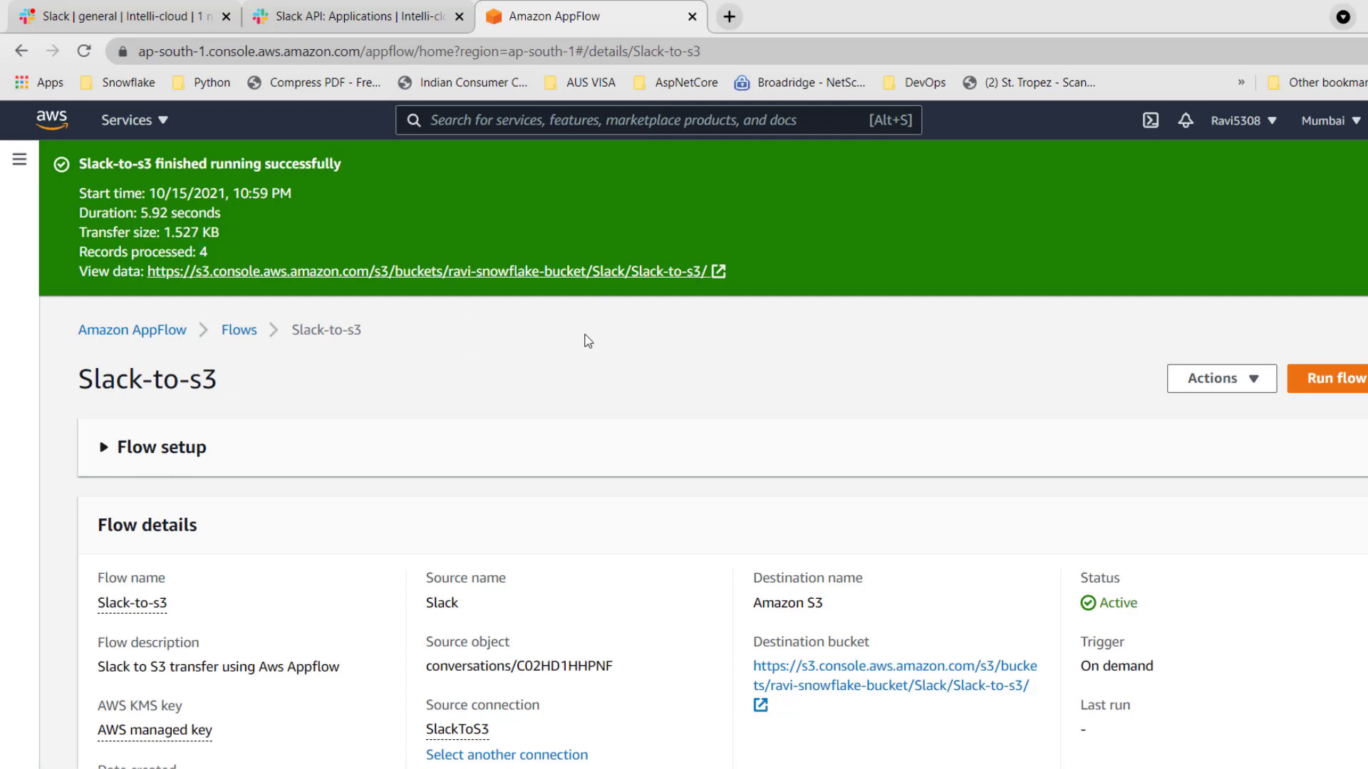
Open the run's output folder in Amazon S3, read the transferred Slack messages from its file in Notepad++, and return to the S3 object page.
left_click(614, 285)
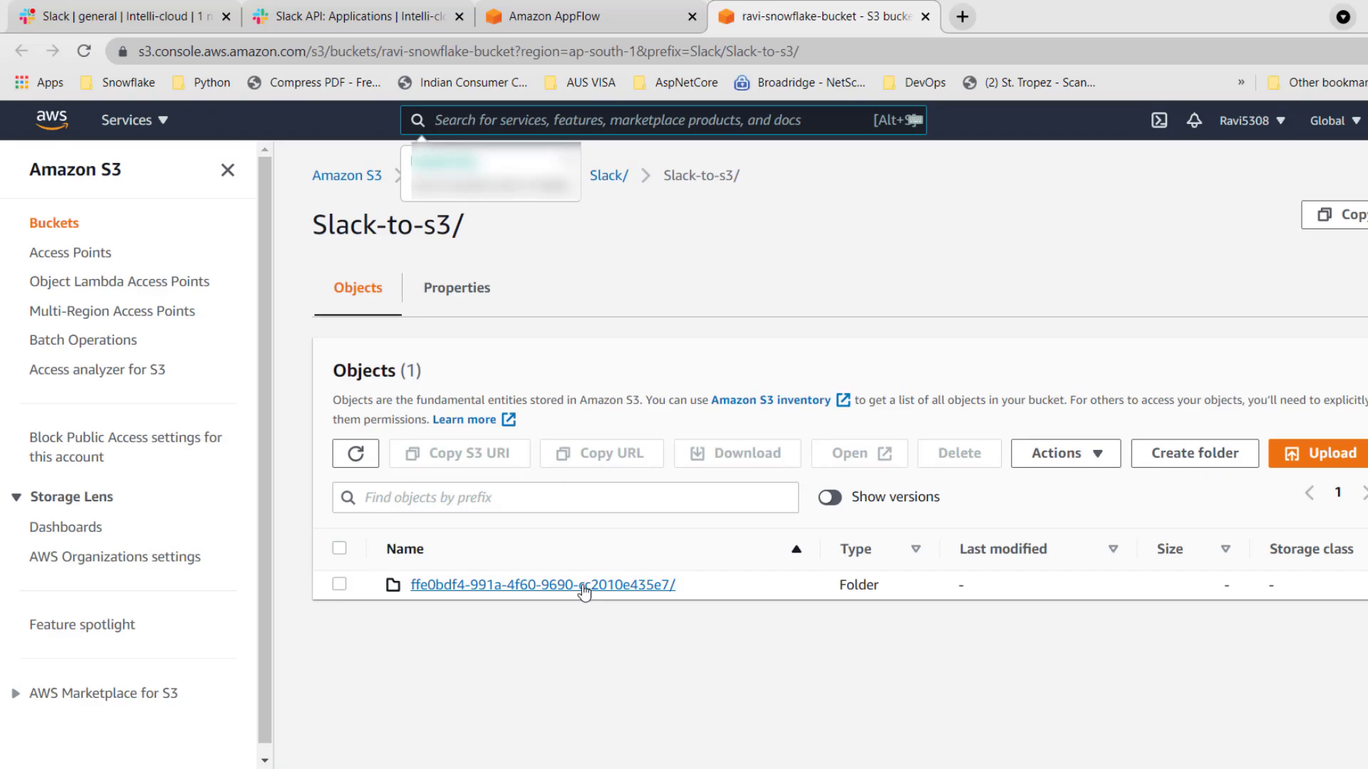
left_click(584, 591)
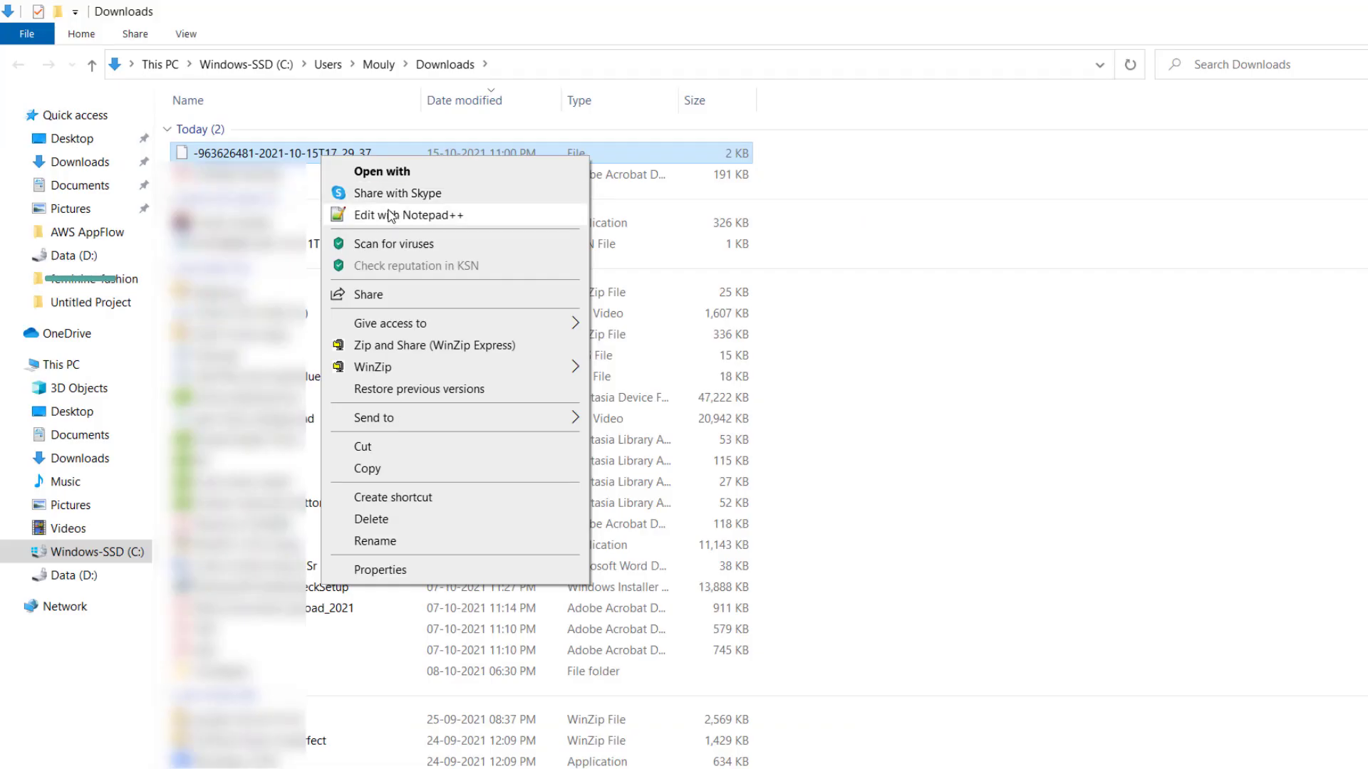
left_click(397, 128)
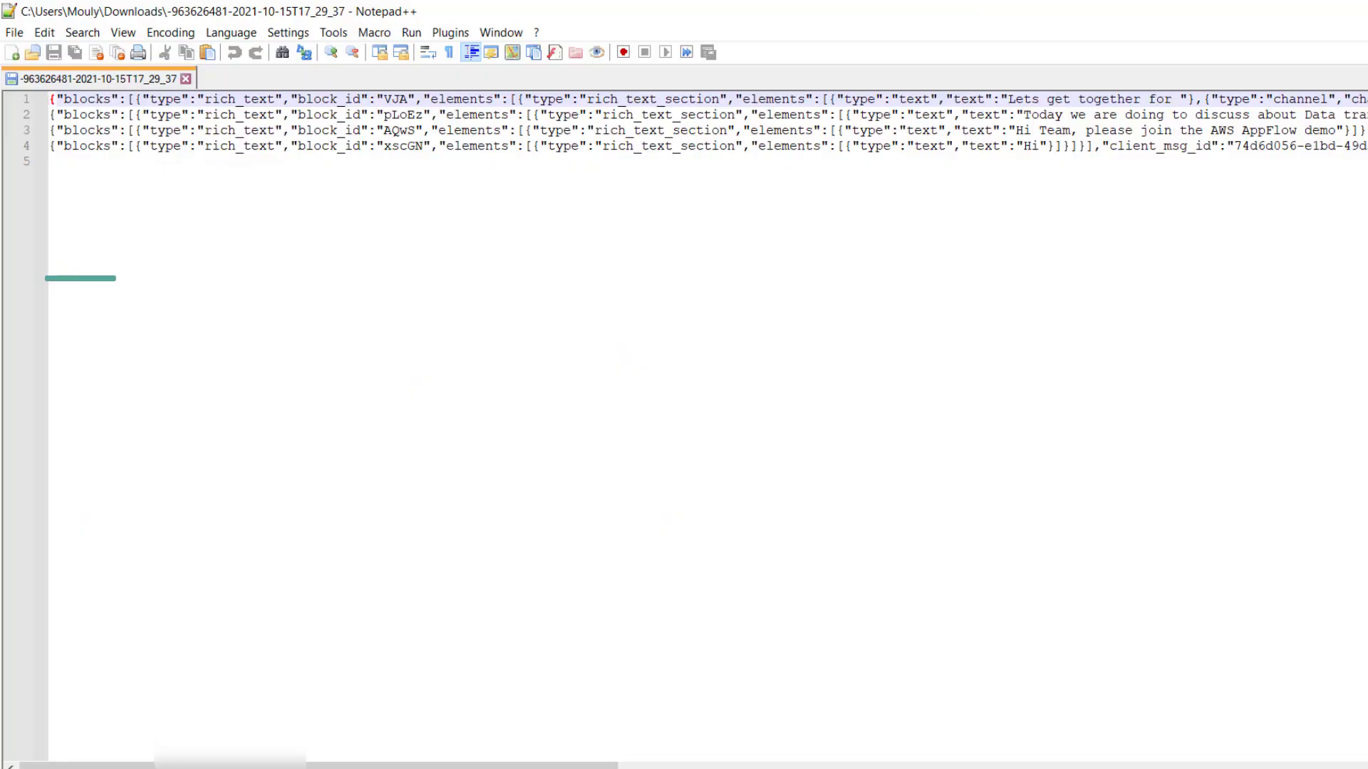
left_click_drag(417, 130, 727, 130)
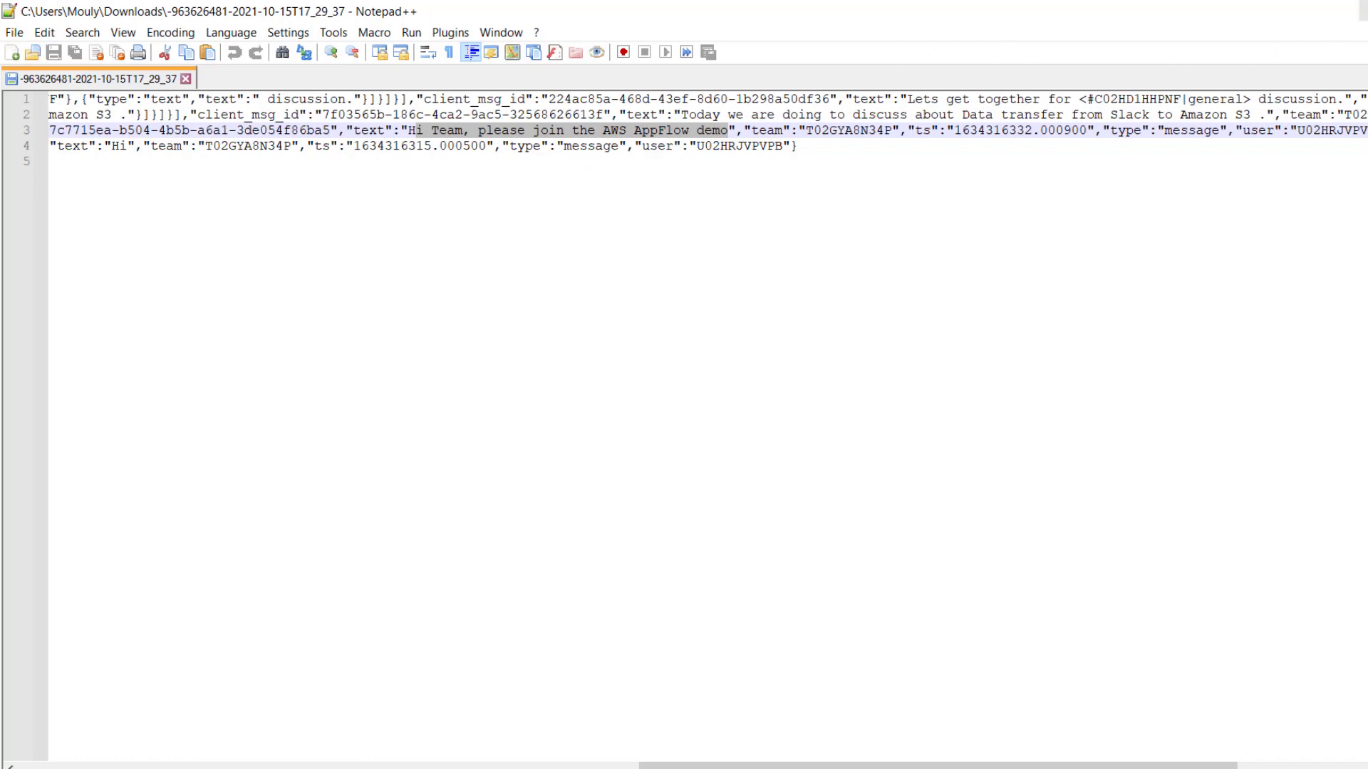
left_click(1362, 10)
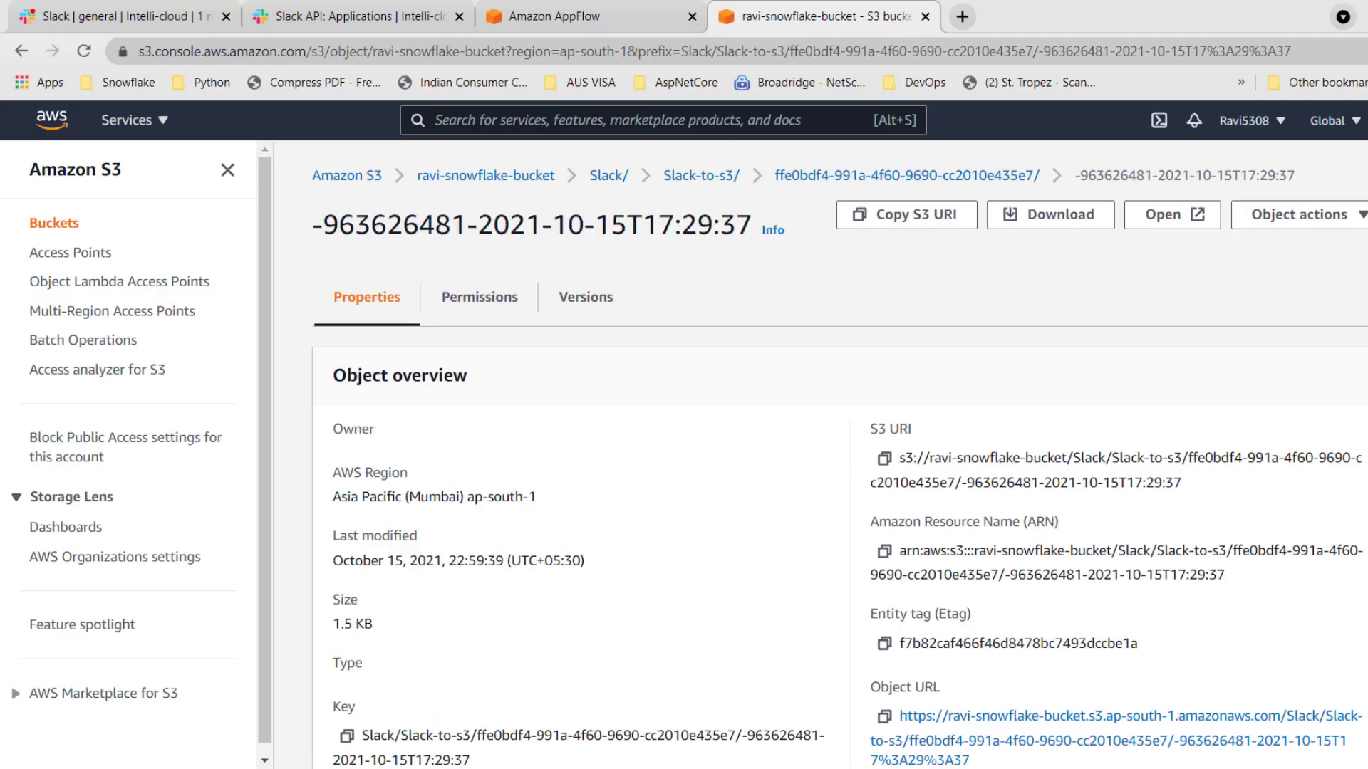